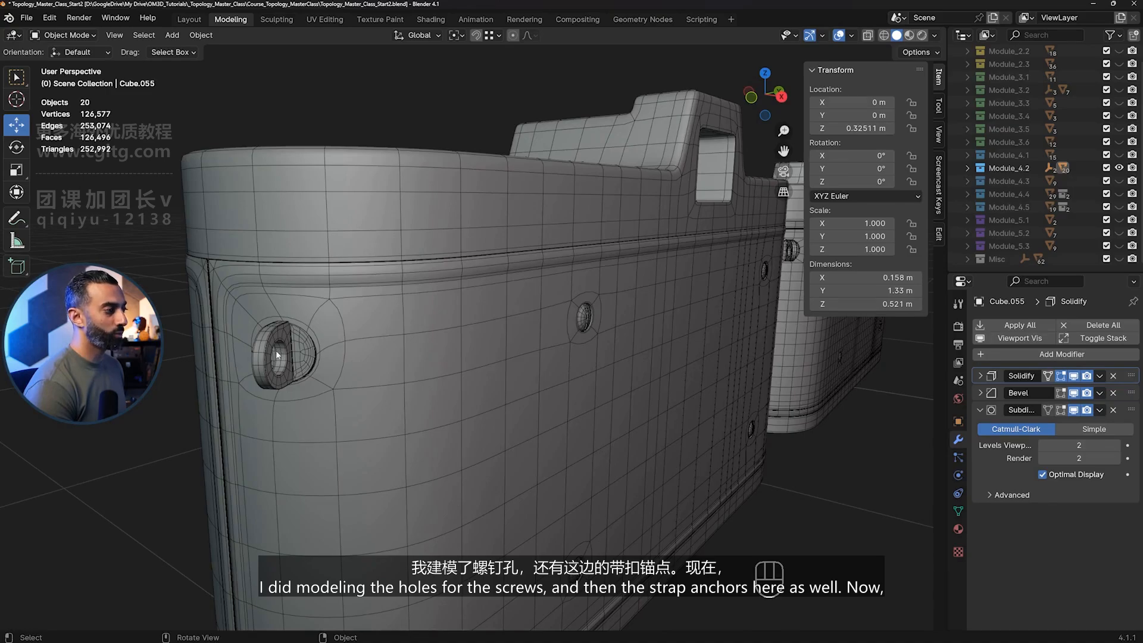
- Isolate the camera body panel with the screw holes in local view and get a close look at its upper corner
scroll(276, 350, down, 5)
scroll(499, 325, up, 2)
click(491, 351)
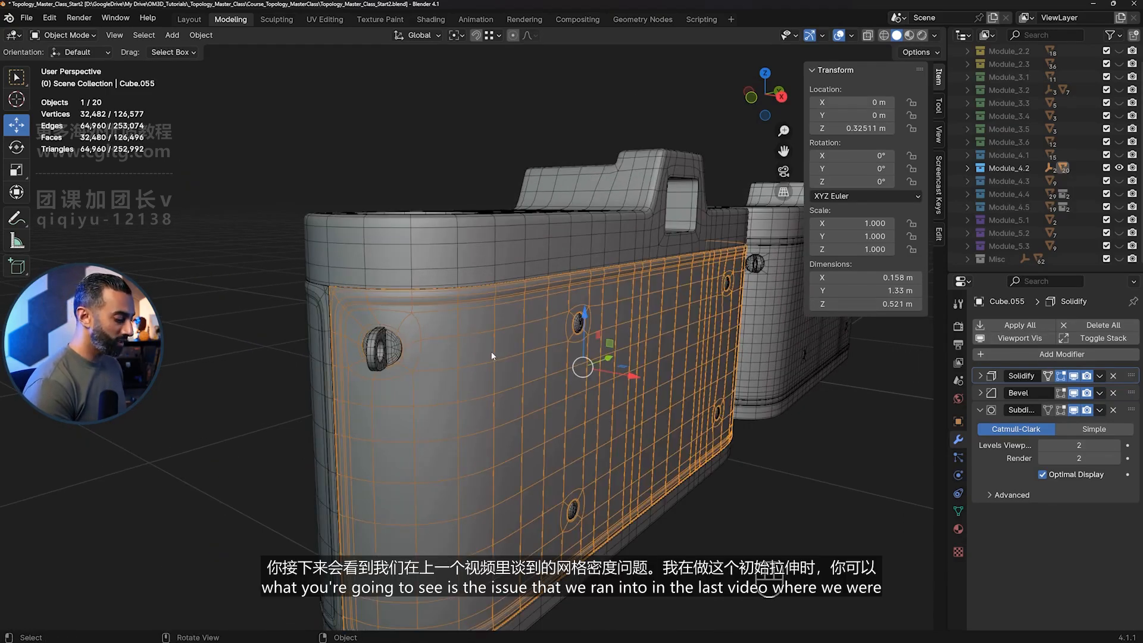
key(KP_Decimal)
key(KP_Divide)
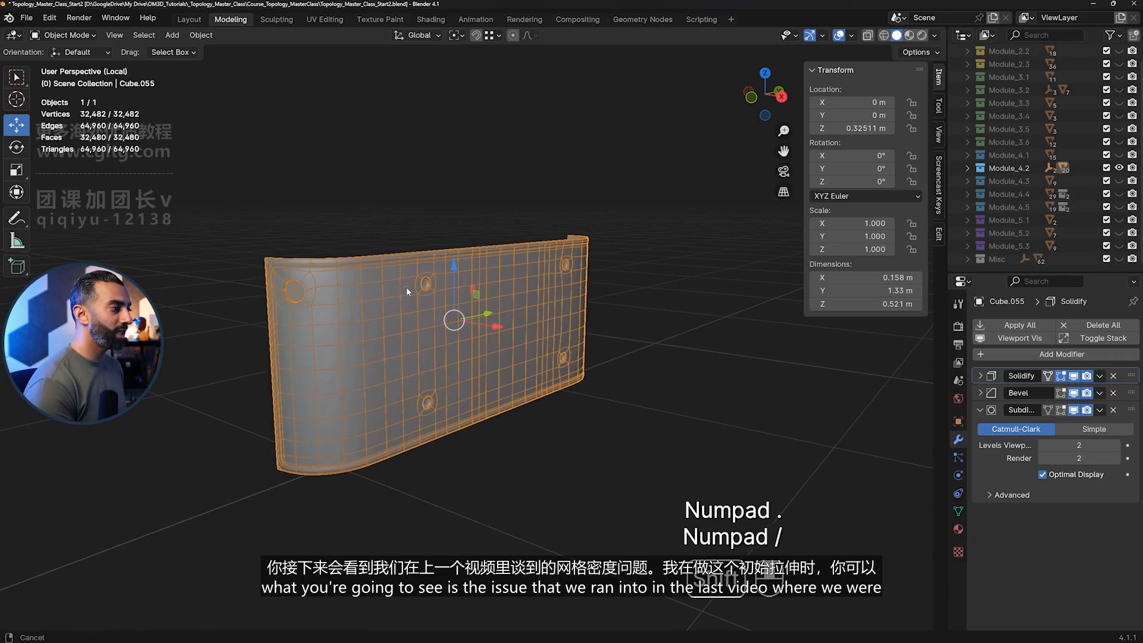
shift+middle_drag(405, 289, 527, 296)
scroll(478, 326, up, 4)
click(549, 77)
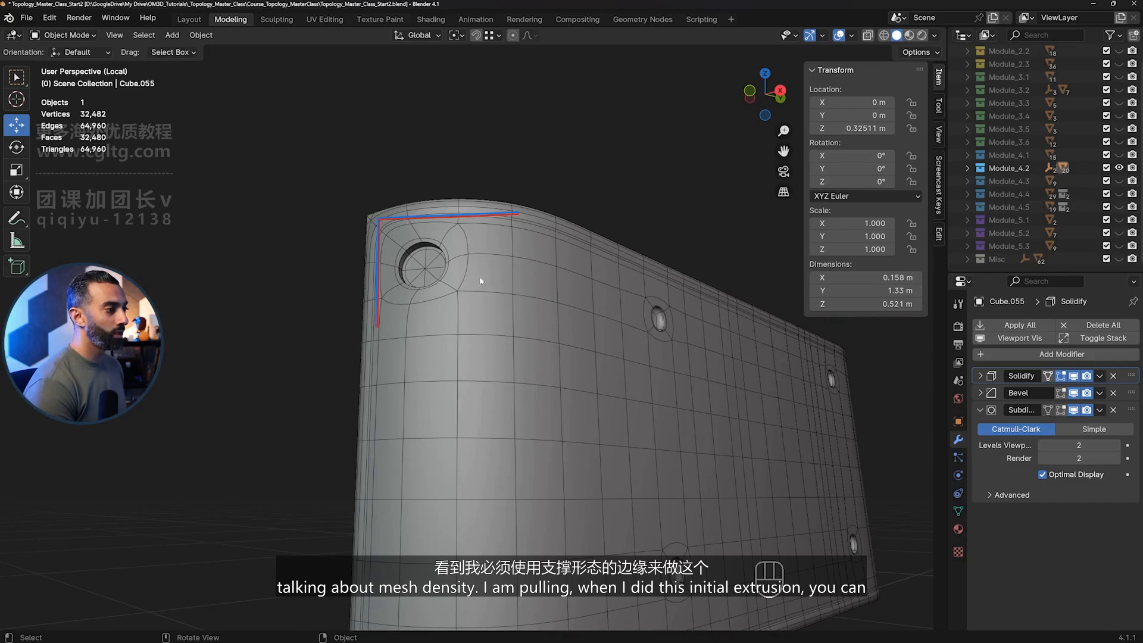
- Examine the surface around the panel's round corner hole, with the wireframe overlay turned off to check the shading
shift+middle_drag(396, 249, 446, 275)
scroll(442, 268, up, 1)
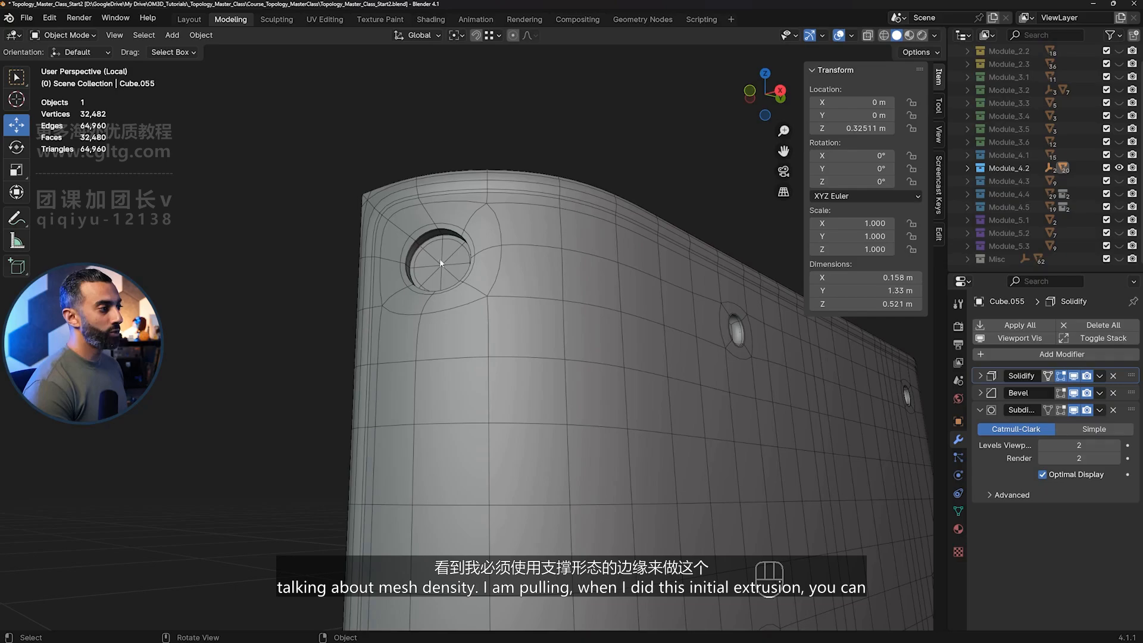
click(448, 247)
middle_drag(453, 235, 417, 280)
shift+middle_drag(416, 280, 501, 310)
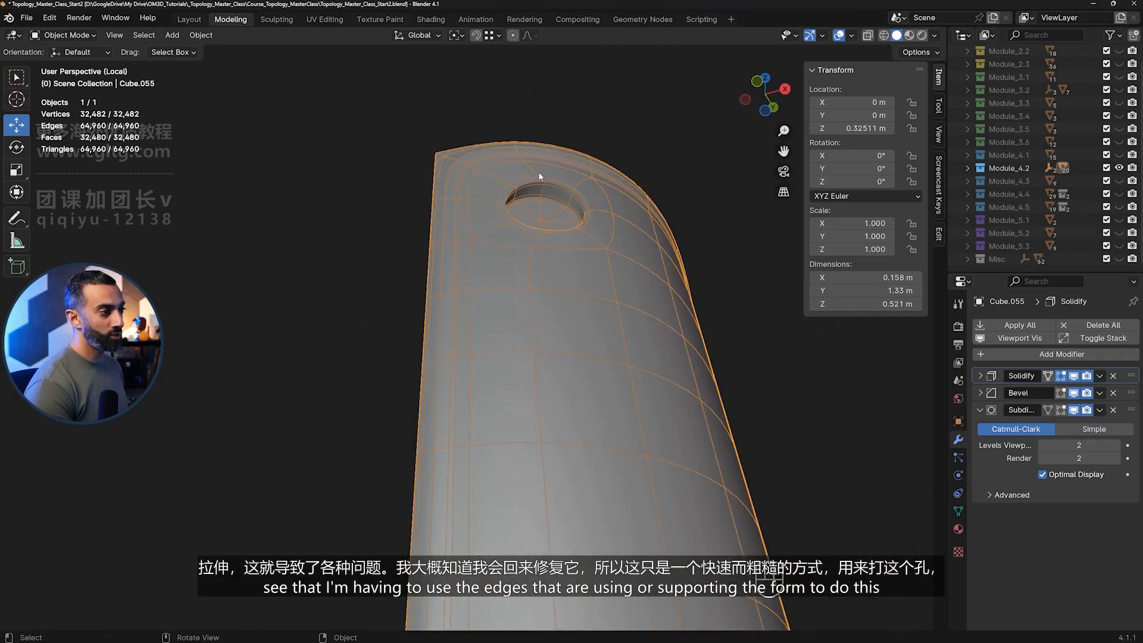
key(ctrl+alt+z)
middle_drag(551, 234, 558, 252)
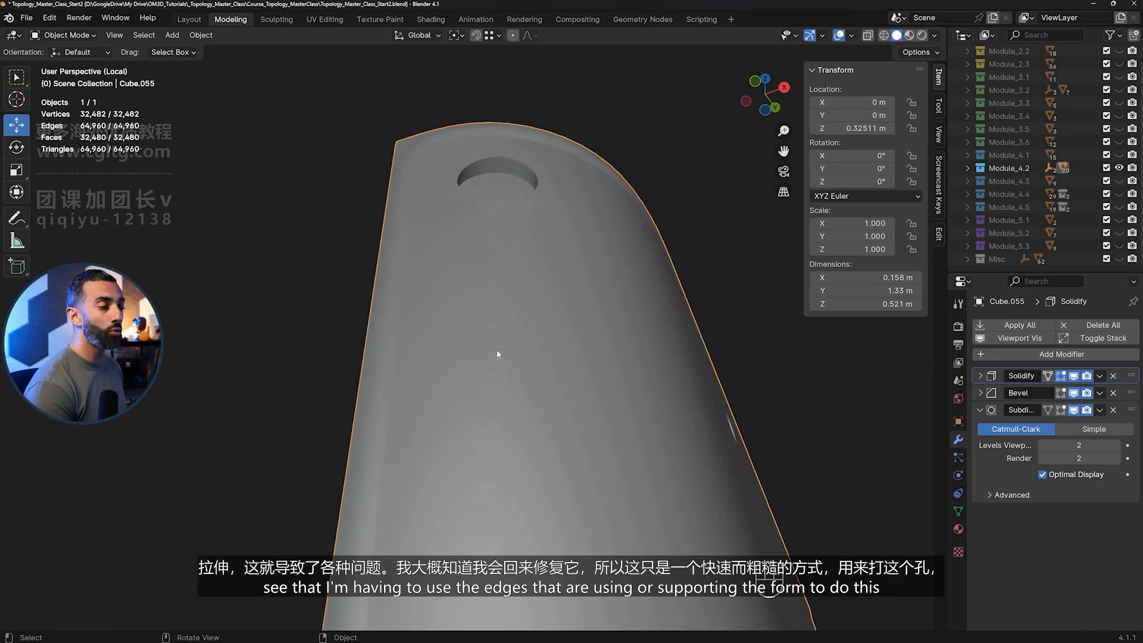
- Select the corner hole's rim edge loop in edit mode, then check the panel's shading in object mode
key(Tab)
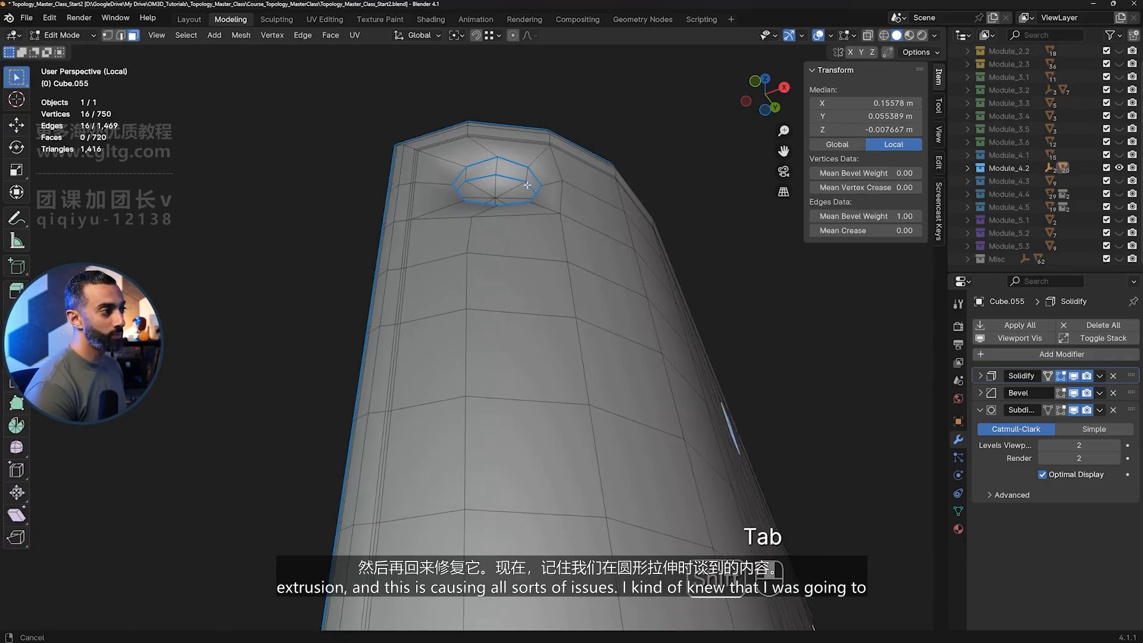
click(461, 175)
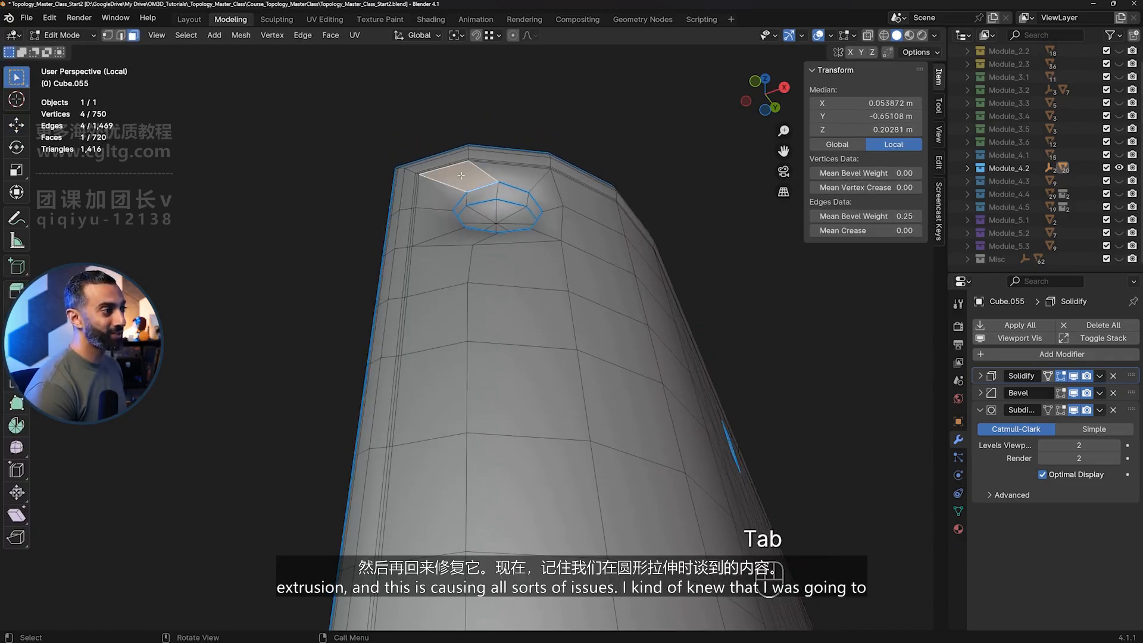
key(alt+a)
alt+click(505, 179)
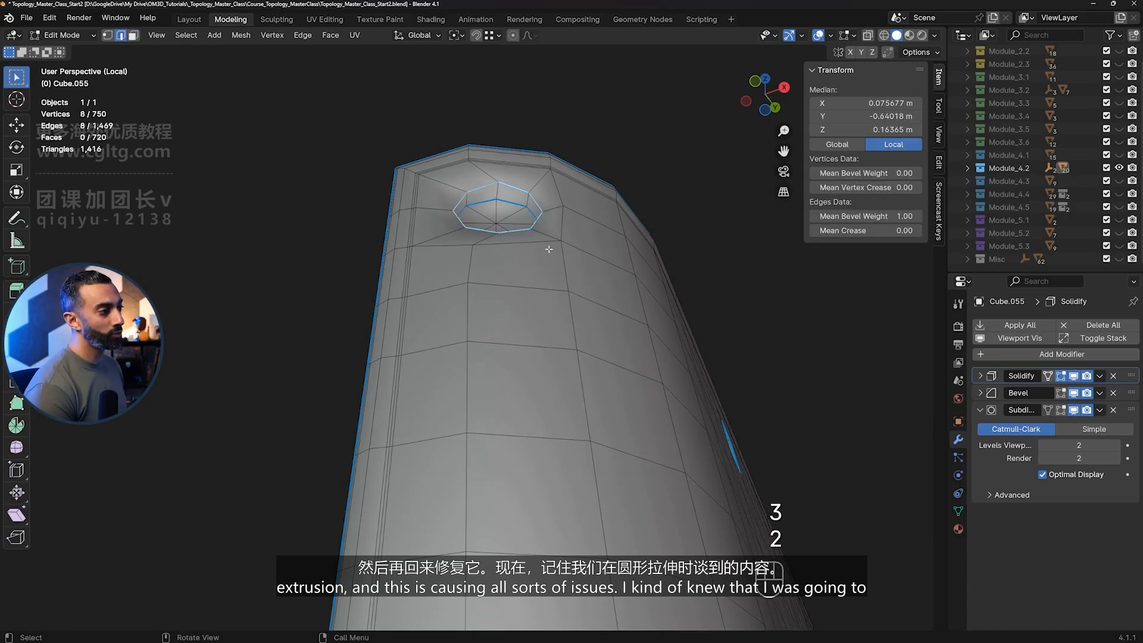
key(KP_Decimal)
middle_drag(571, 367, 505, 433)
scroll(543, 426, down, 3)
scroll(506, 435, down, 3)
key(Tab)
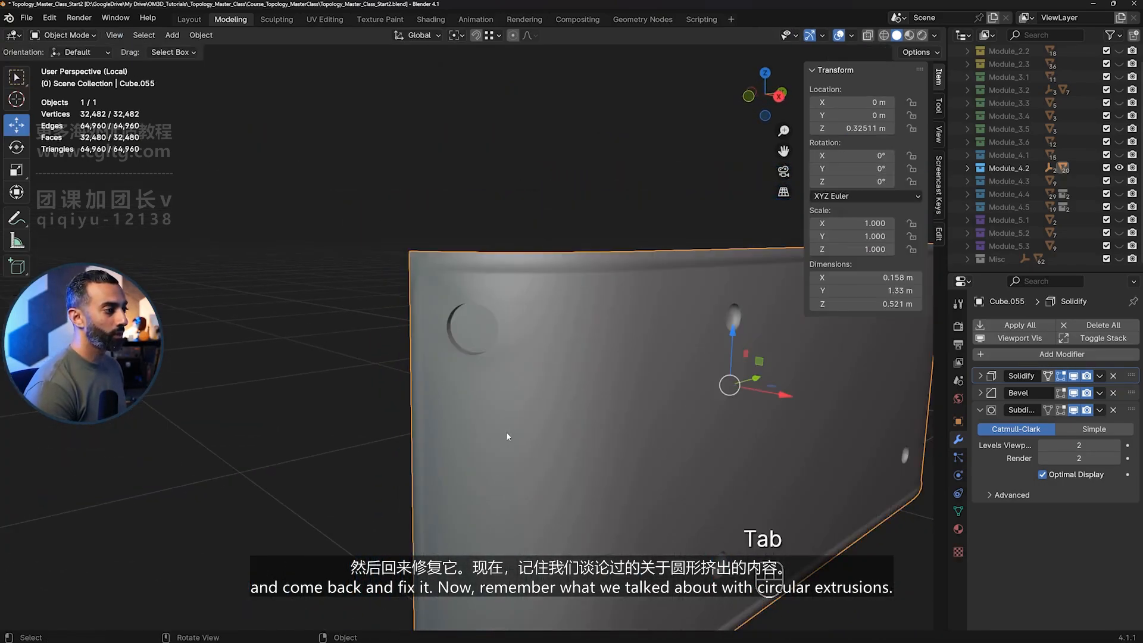
- Examine the square screw hole's base topology in edit mode and the faceting of its subdivided shape in object mode
key(Tab)
middle_drag(569, 410, 515, 403)
shift+middle_drag(565, 390, 345, 366)
shift+middle_drag(648, 358, 574, 350)
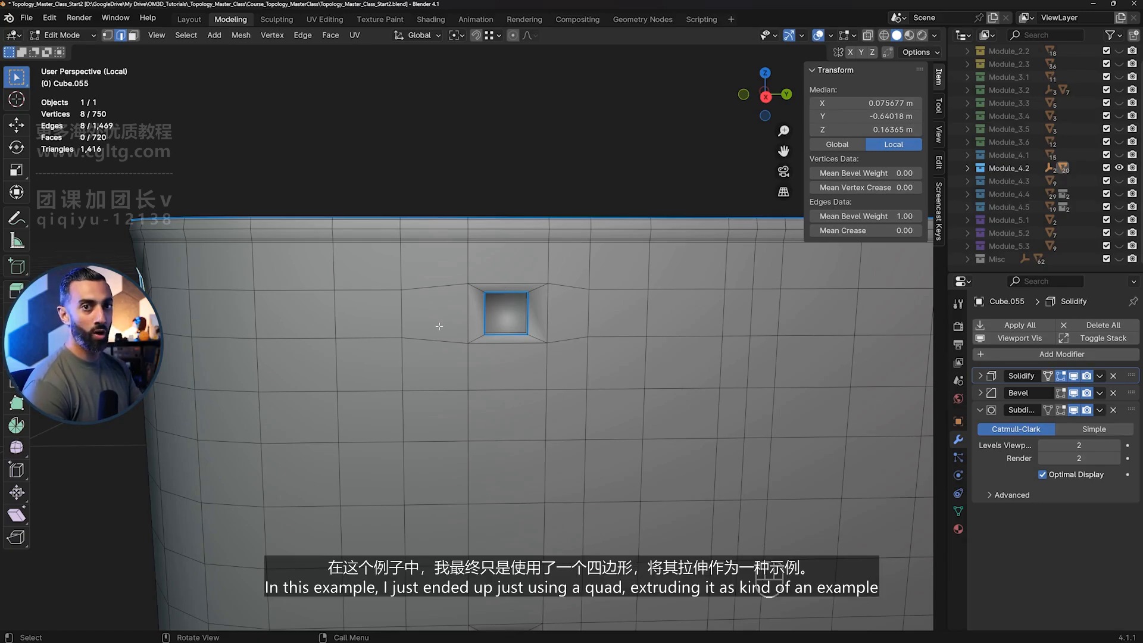
key(Tab)
middle_drag(516, 350, 593, 339)
scroll(545, 318, up, 2)
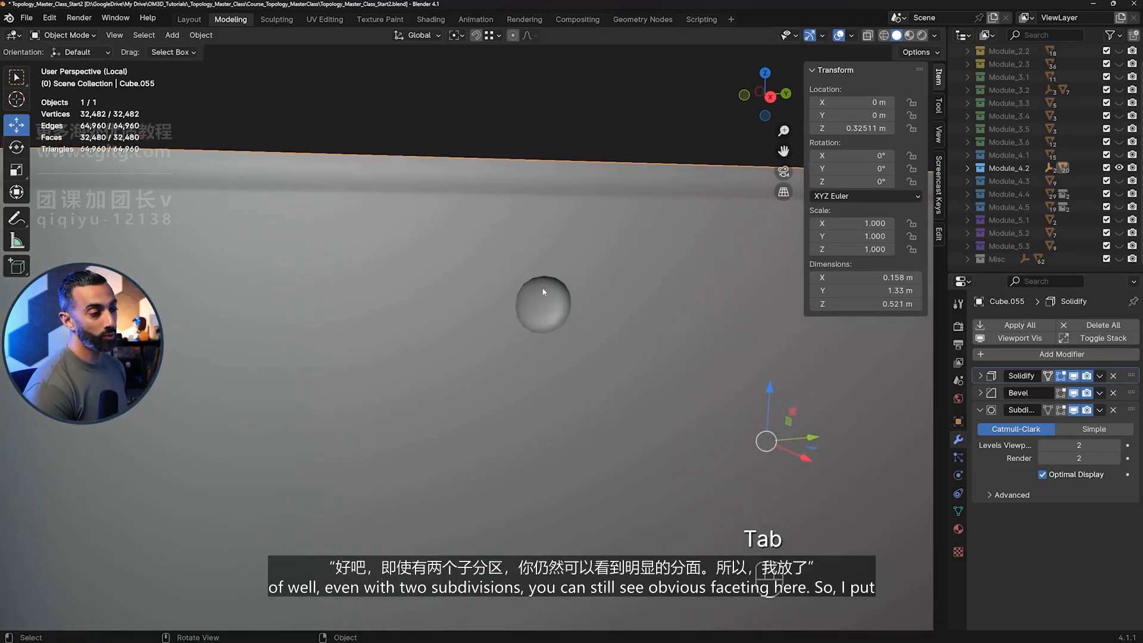
middle_drag(542, 292, 507, 287)
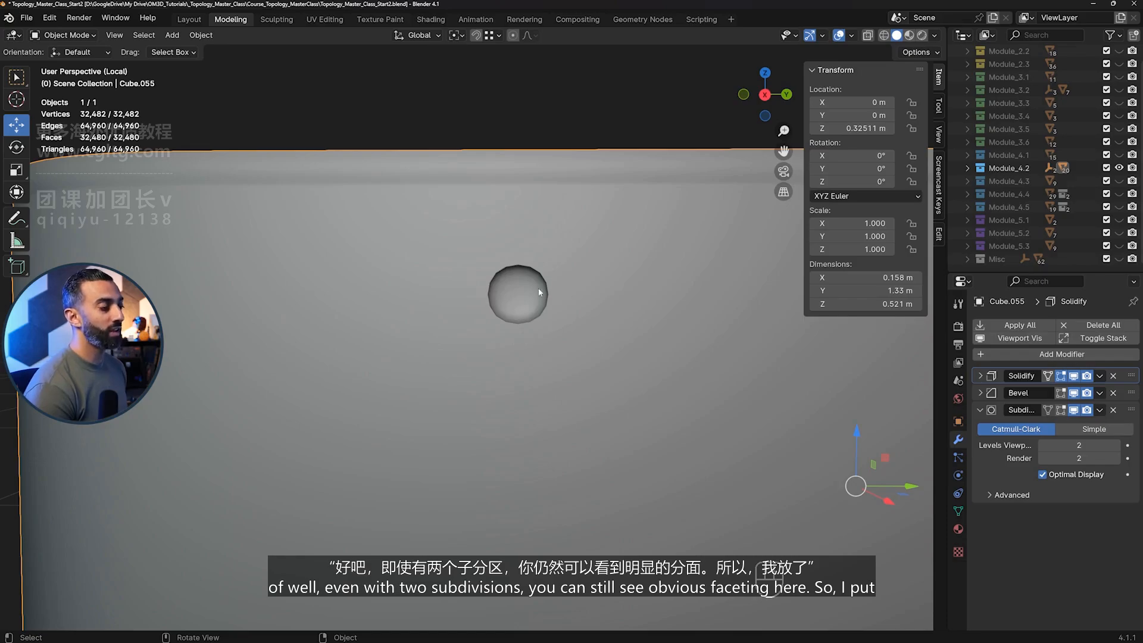
scroll(511, 309, down, 6)
middle_drag(565, 316, 559, 327)
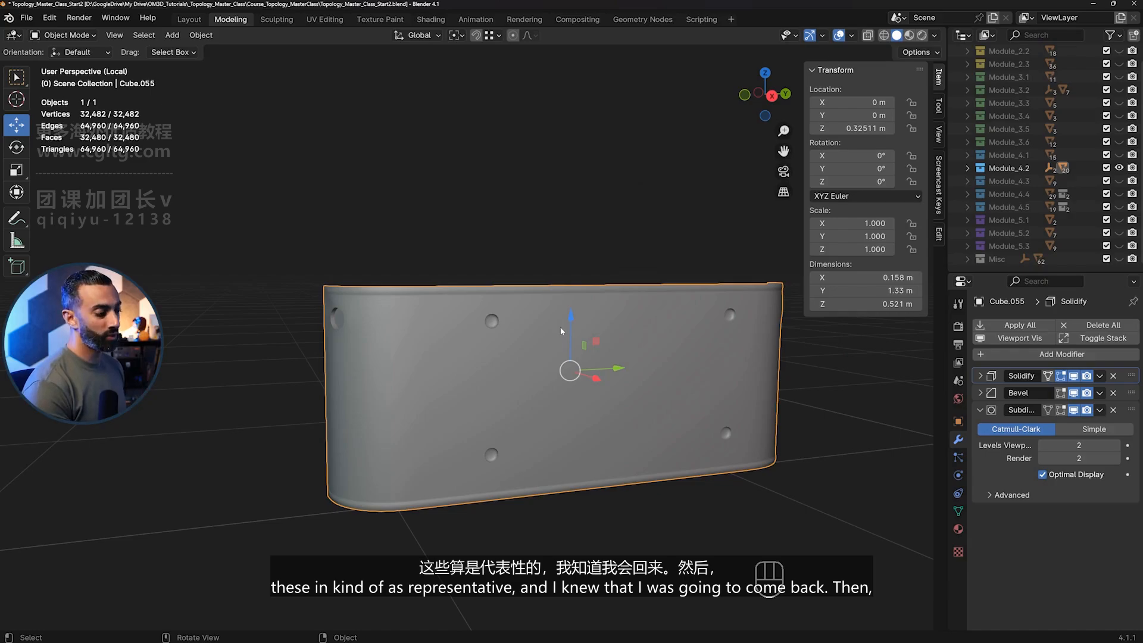
- Leave local view and compare the screw holes and strap anchors on the two camera bodies
scroll(560, 327, down, 3)
key(KP_Divide)
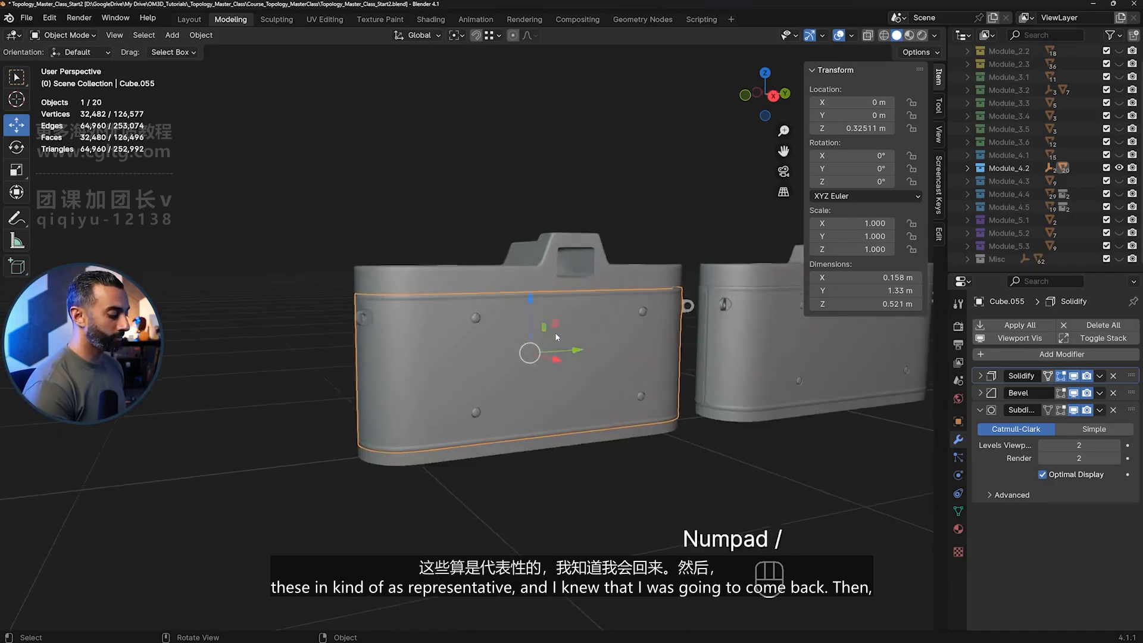
shift+middle_drag(558, 334, 614, 380)
scroll(614, 380, down, 3)
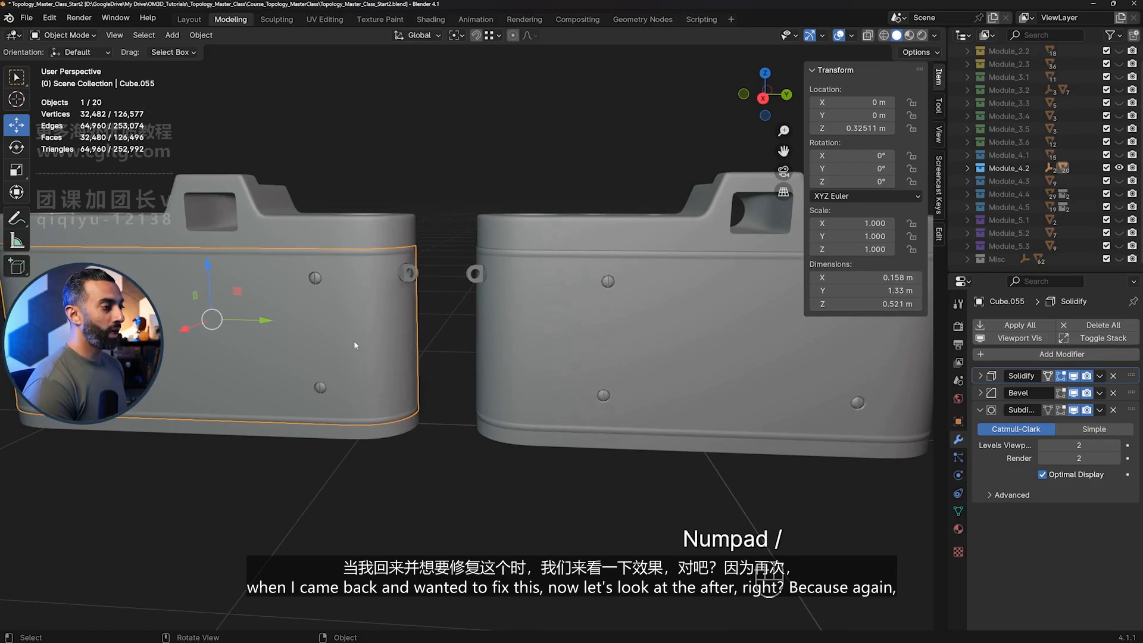
middle_drag(354, 341, 565, 411)
scroll(529, 277, up, 4)
scroll(528, 278, up, 1)
shift+middle_drag(418, 301, 583, 312)
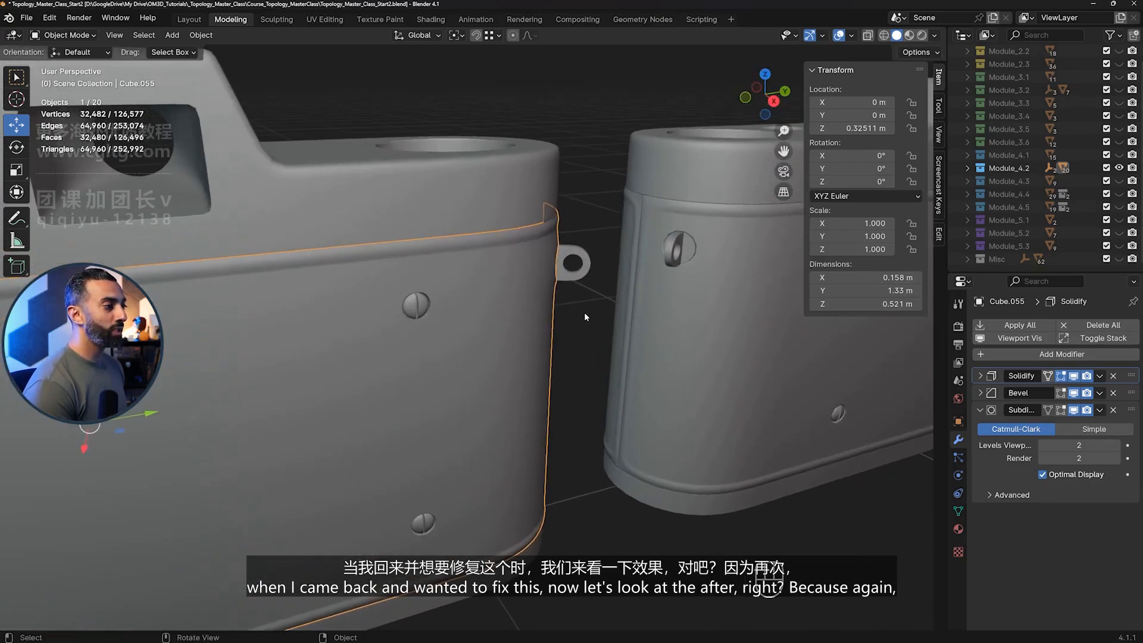
scroll(586, 310, down, 1)
scroll(677, 345, down, 2)
shift+middle_drag(292, 308, 357, 305)
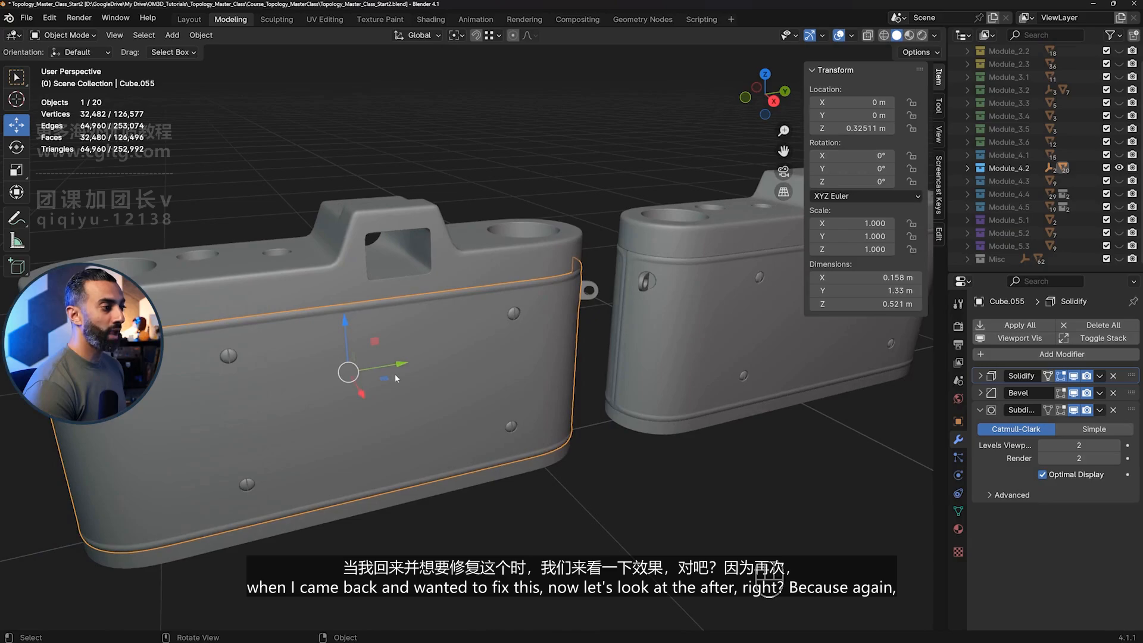
middle_drag(395, 373, 448, 350)
shift+middle_drag(448, 350, 488, 352)
- Isolate the panel with the screw holes again and examine the curvature around its corner hole with and without wireframe
key(KP_Divide)
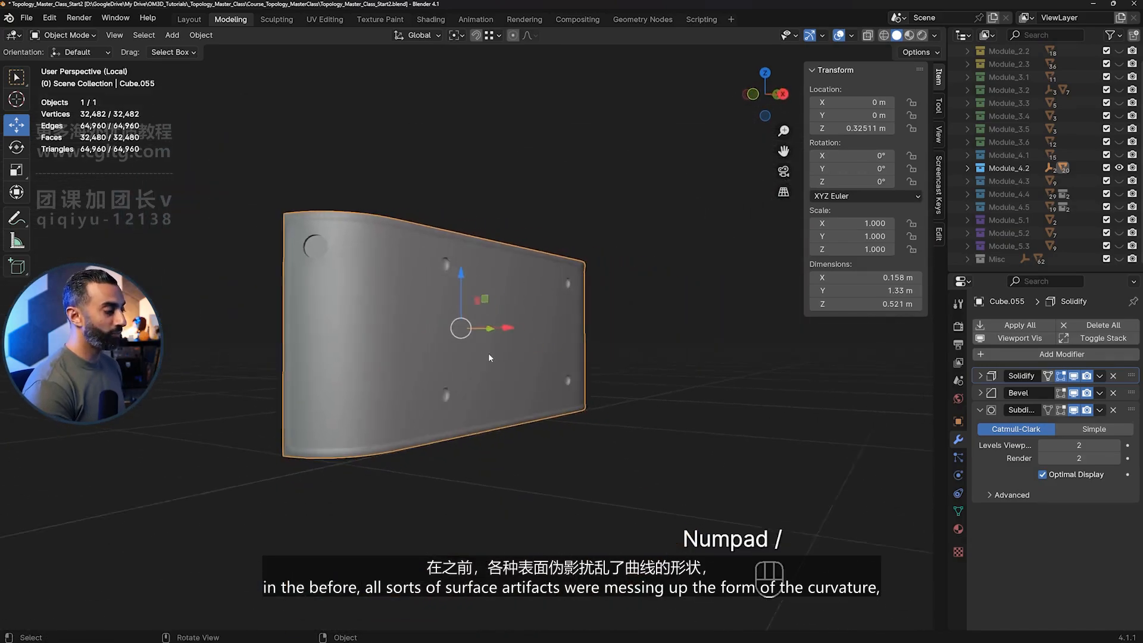
scroll(391, 398, up, 4)
middle_drag(391, 400, 391, 247)
key(ctrl+alt+z)
shift+middle_drag(505, 203, 481, 292)
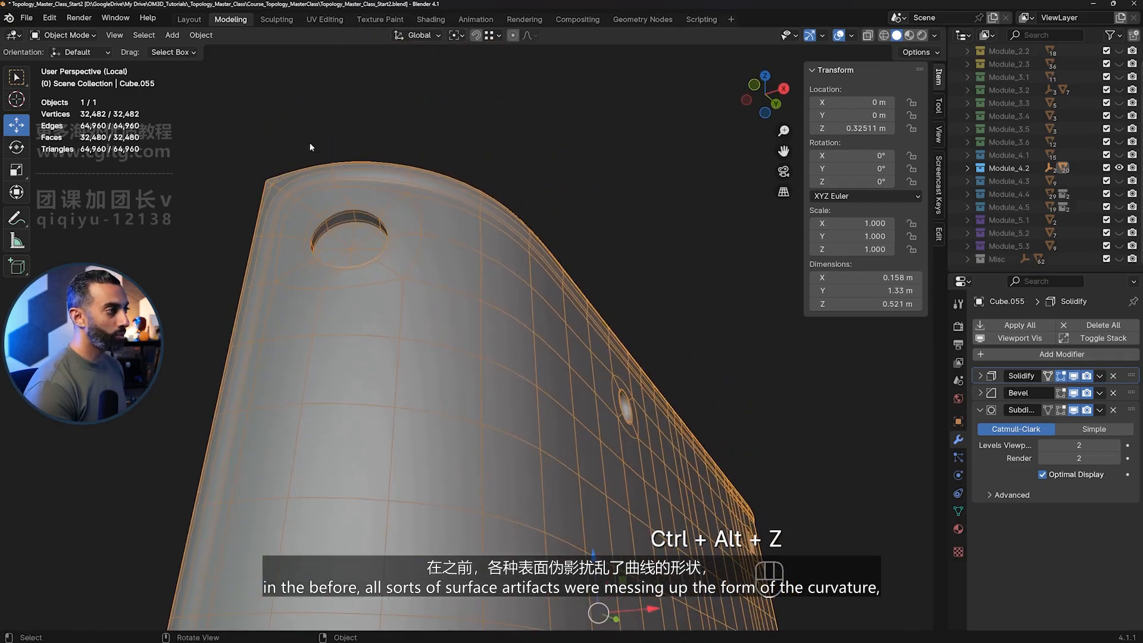
middle_drag(685, 395, 644, 378)
middle_drag(499, 123, 554, 158)
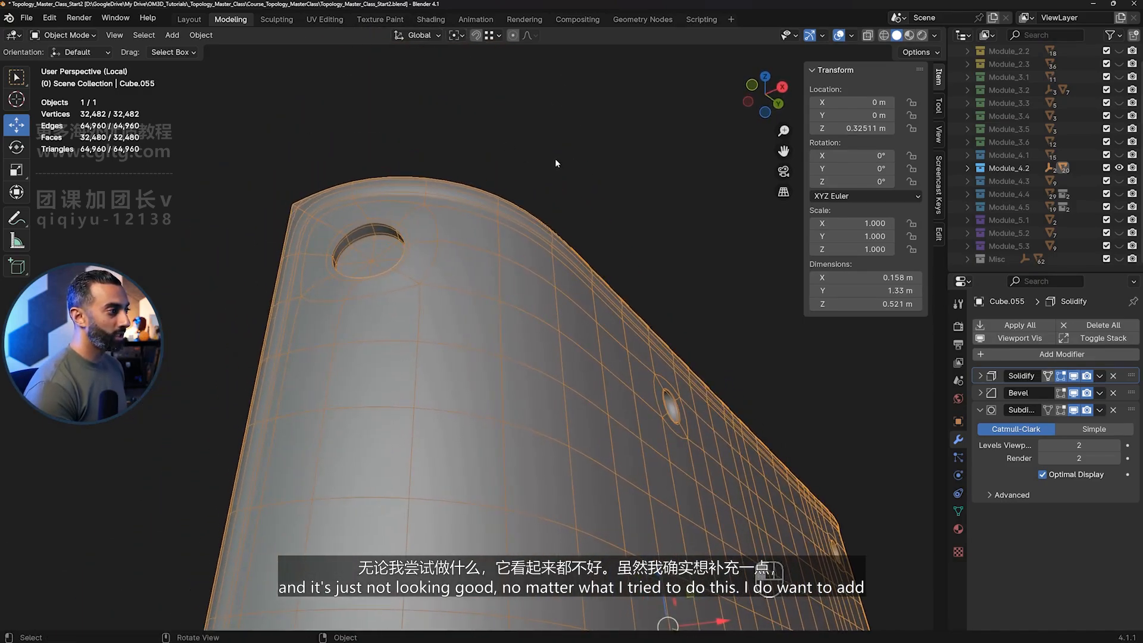
click(555, 158)
key(ctrl+alt+z)
middle_drag(561, 225, 565, 315)
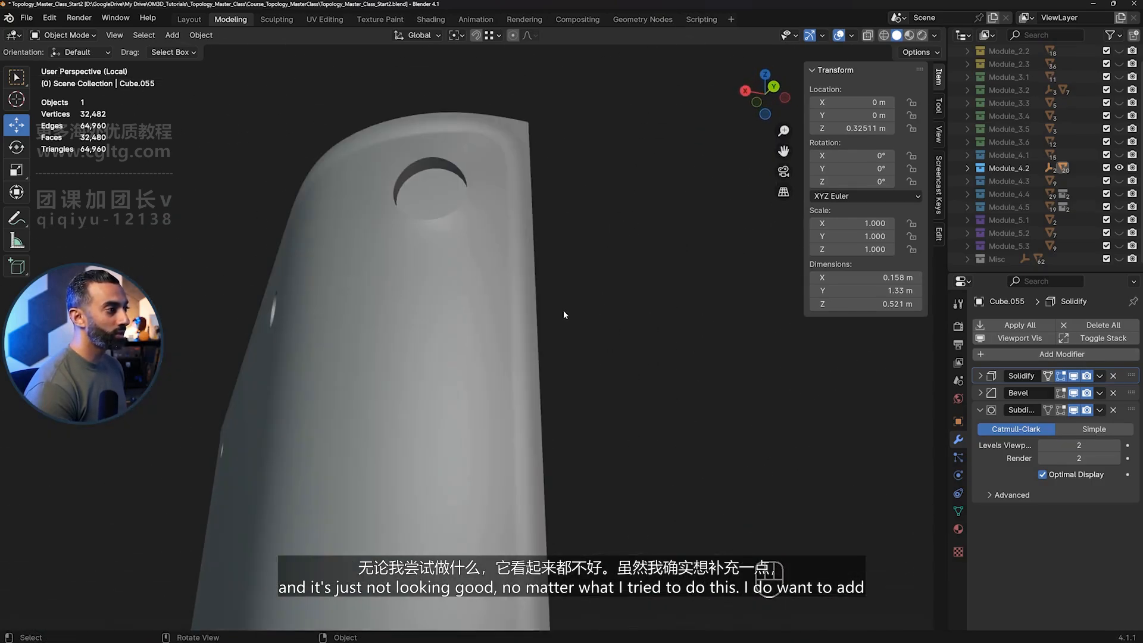
- Check the corner hole's base mesh in edit mode, then return to the full scene in object mode
key(Tab)
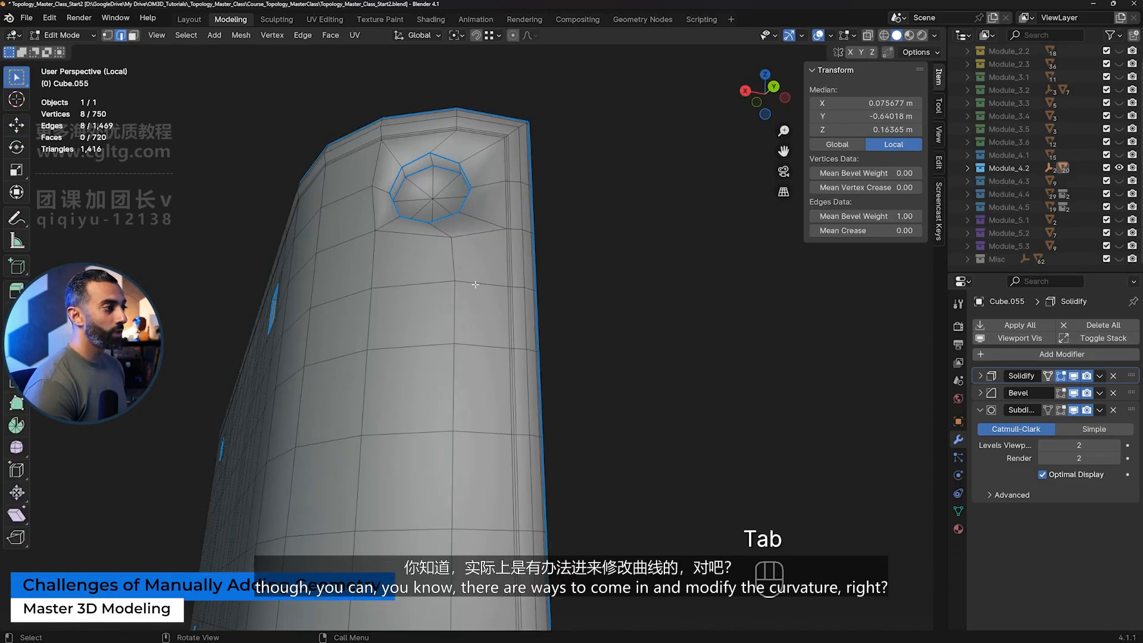
middle_drag(407, 298, 614, 353)
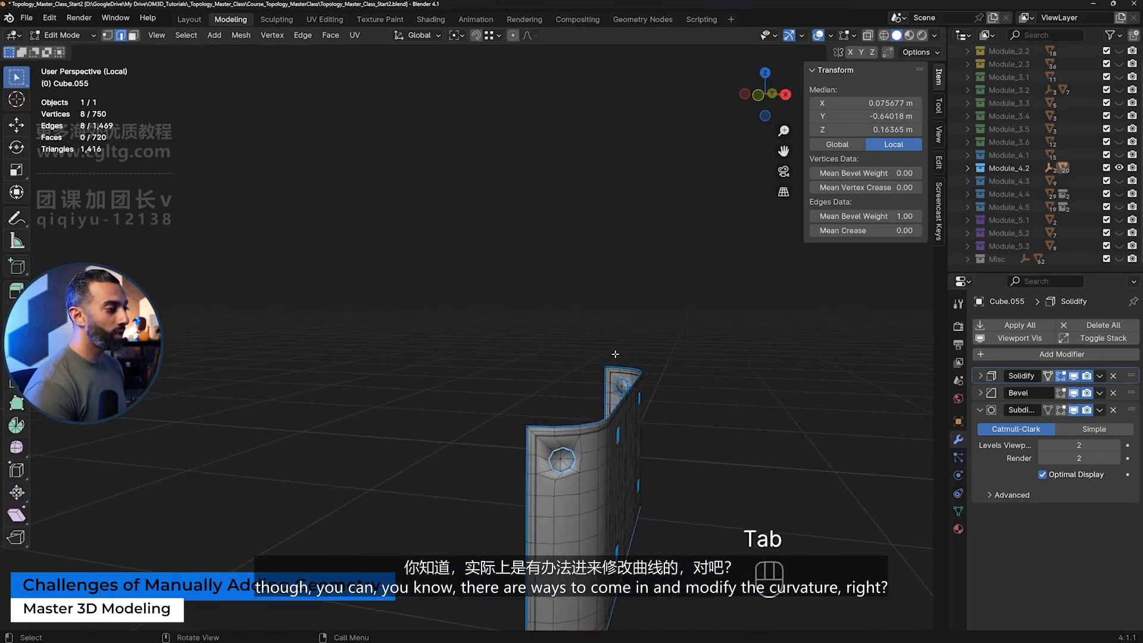
key(Tab)
key(KP_Divide)
- Isolate the camera's opposite panel without holes for mesh editing, with its modifiers hidden in the viewport
click(731, 325)
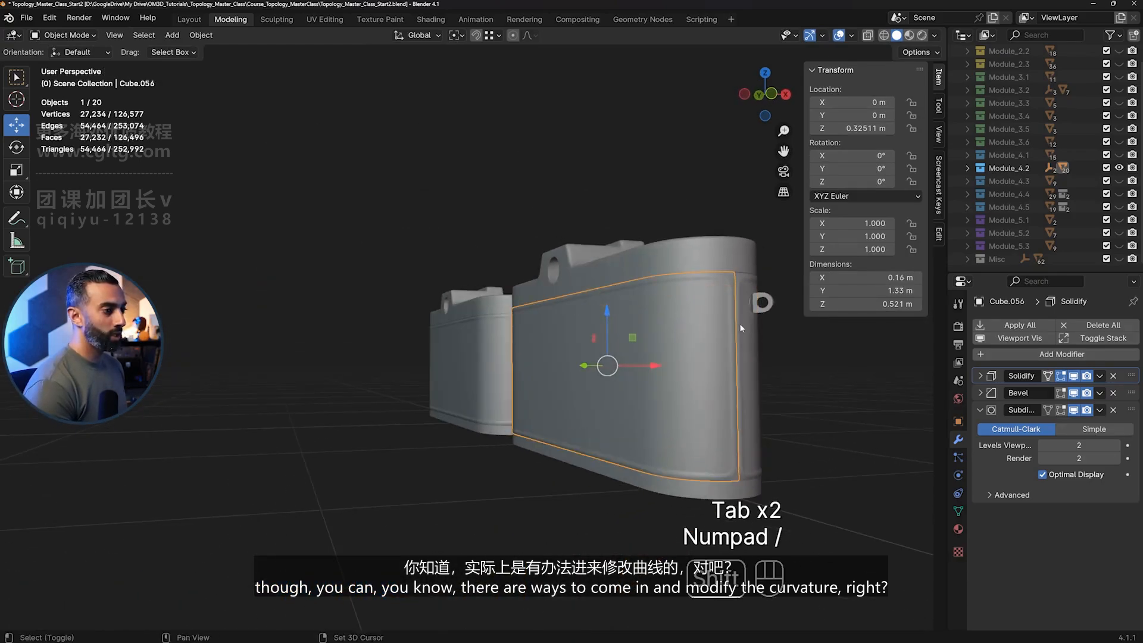
scroll(696, 309, up, 3)
middle_drag(696, 308, 647, 290)
key(KP_Divide)
key(Tab)
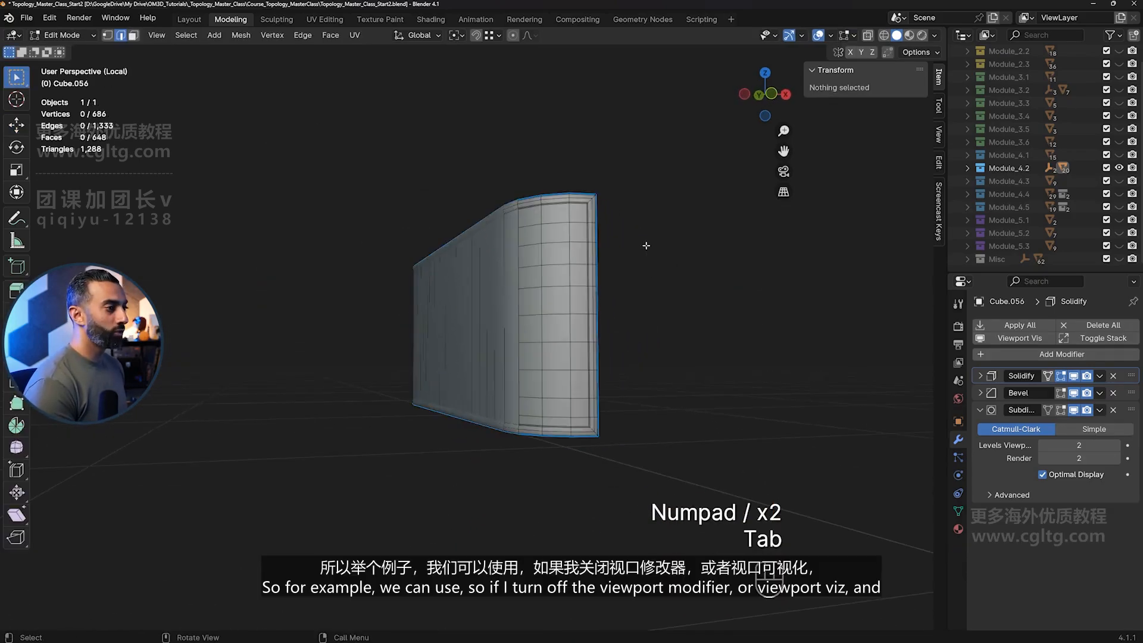
middle_drag(645, 247, 484, 230)
click(1029, 338)
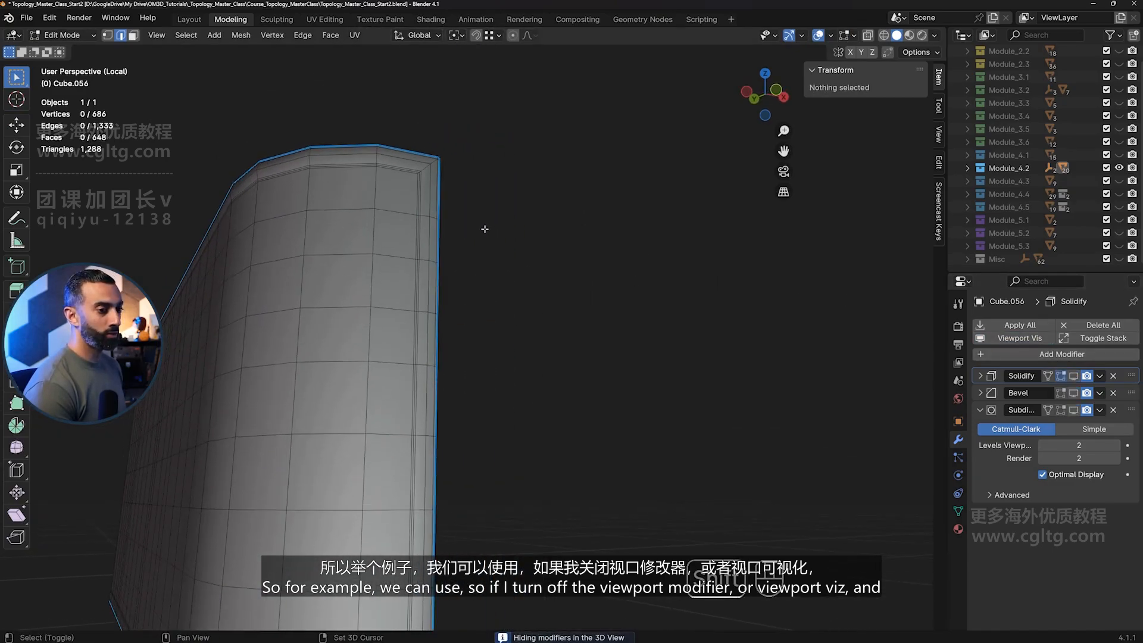
- Add two centred vertical loop cuts, one in each of the two wide face columns nearest the panel's outer end
middle_drag(383, 203, 417, 179)
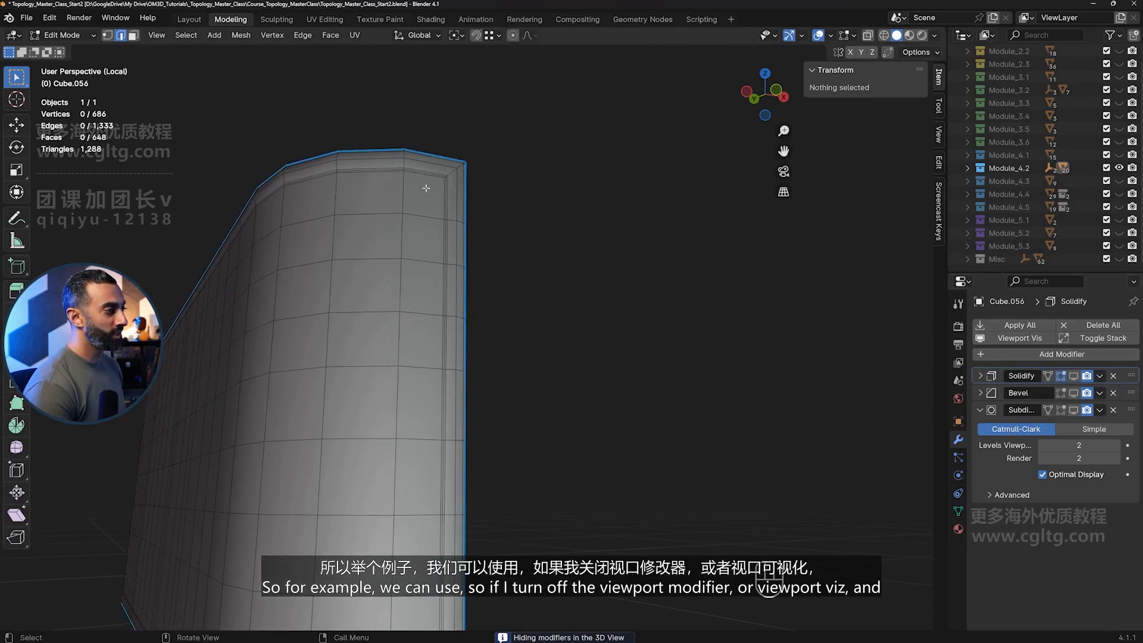
key(ctrl+r)
click(425, 175)
click(424, 173)
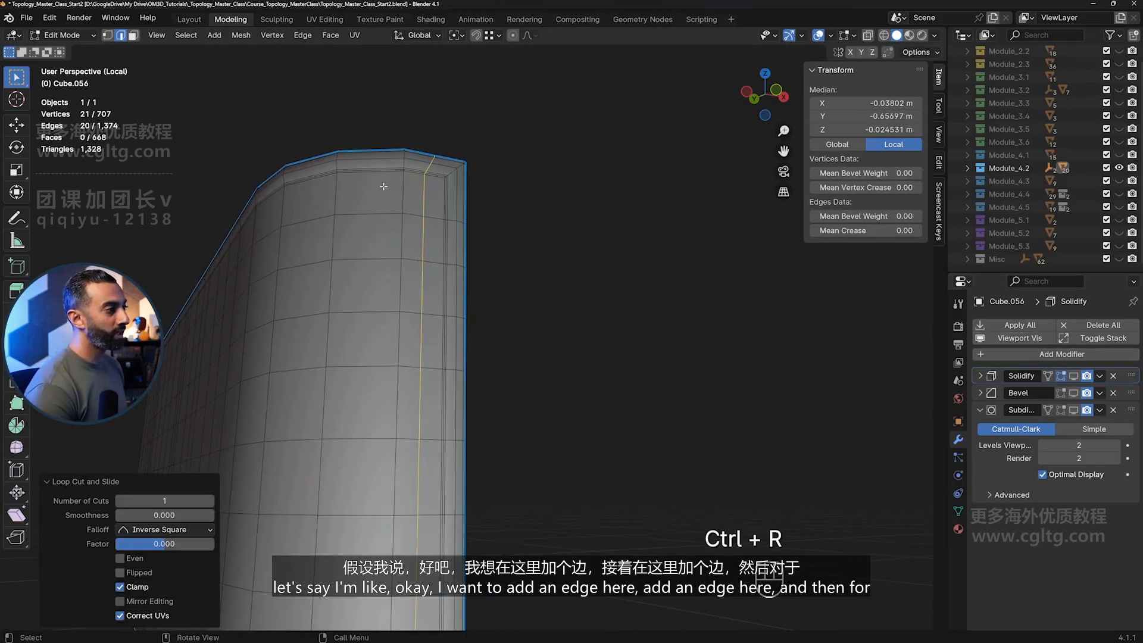
key(ctrl+r)
click(366, 174)
right_click(366, 174)
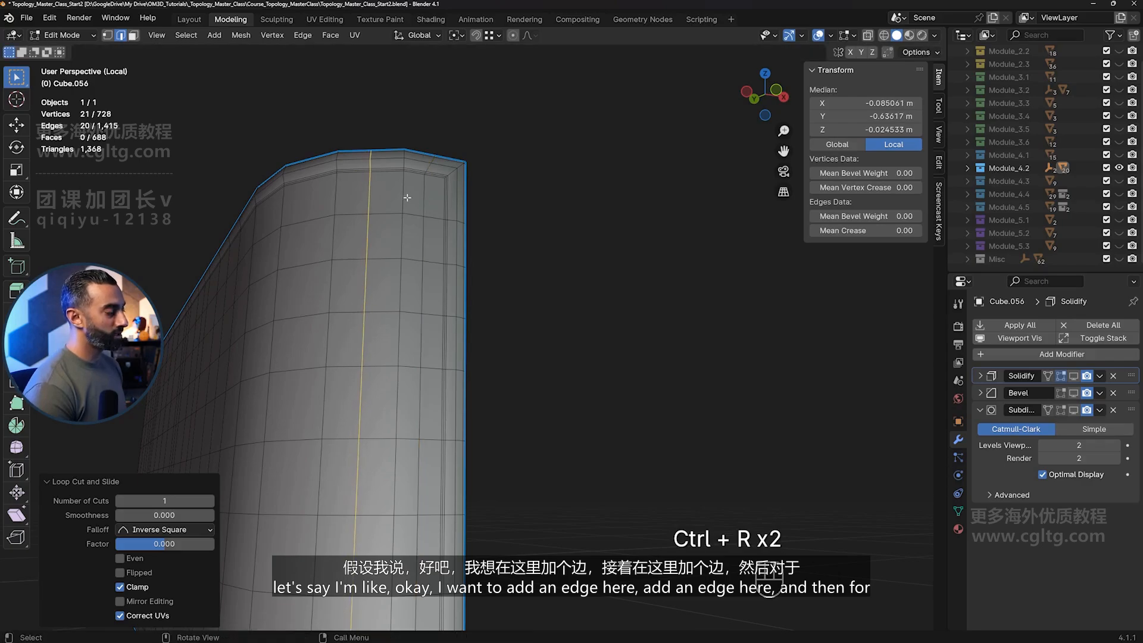
- Apply Set Flow to the second new vertical edge loop so it follows the panel's curvature
key(q)
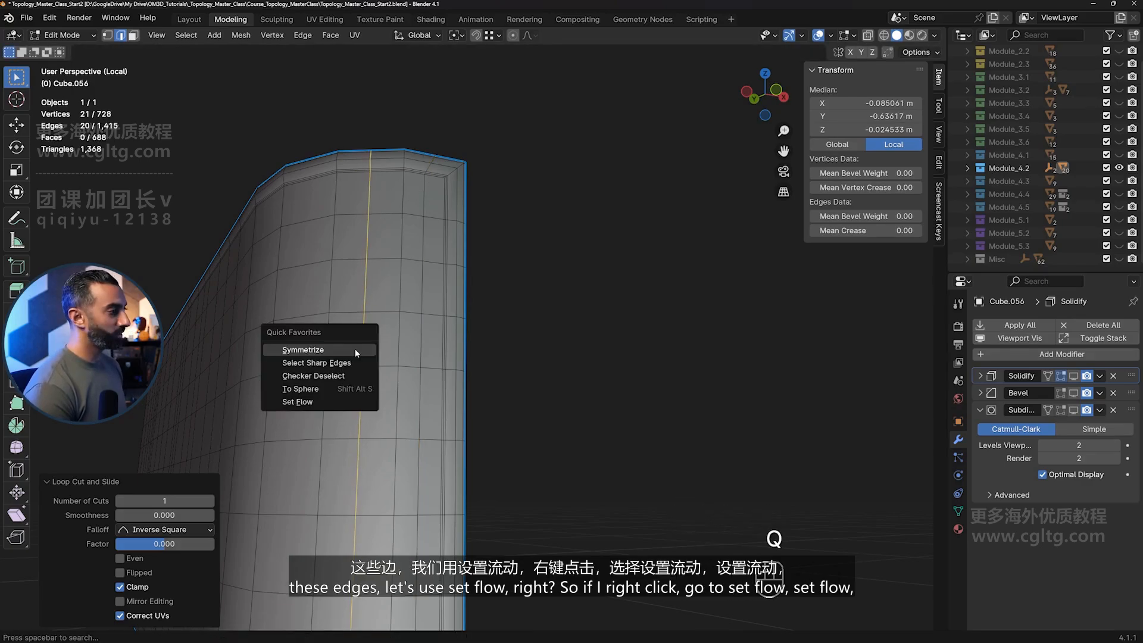
right_click(367, 172)
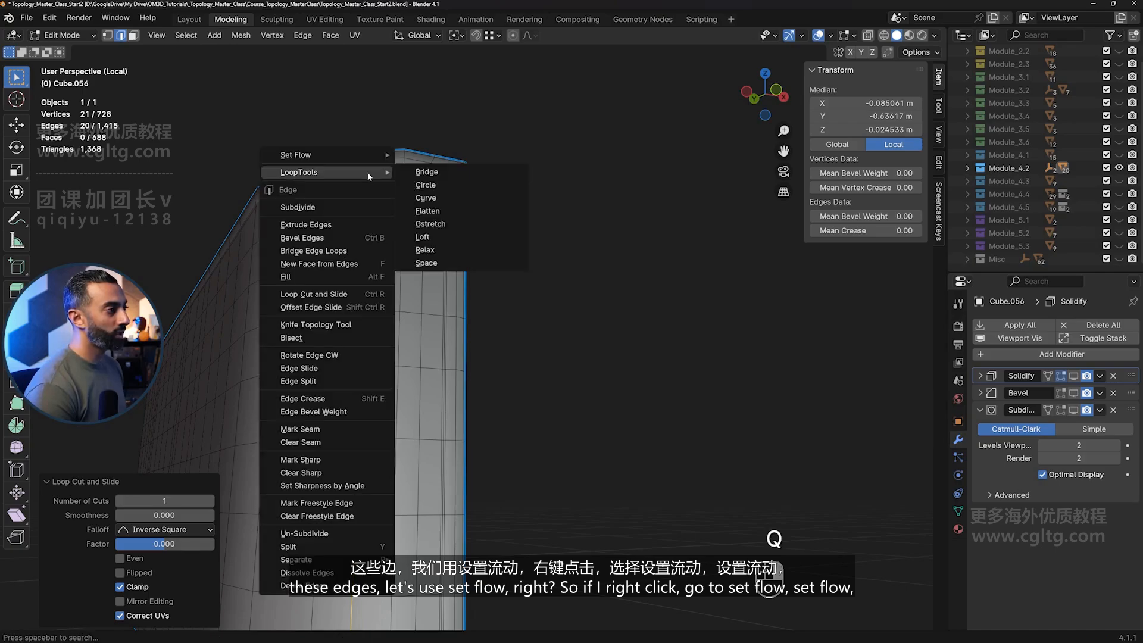
mouse_move(369, 155)
click(431, 157)
middle_drag(462, 237, 423, 388)
mouse_move(467, 235)
middle_down()
mouse_move(462, 173)
mouse_move(482, 224)
middle_up()
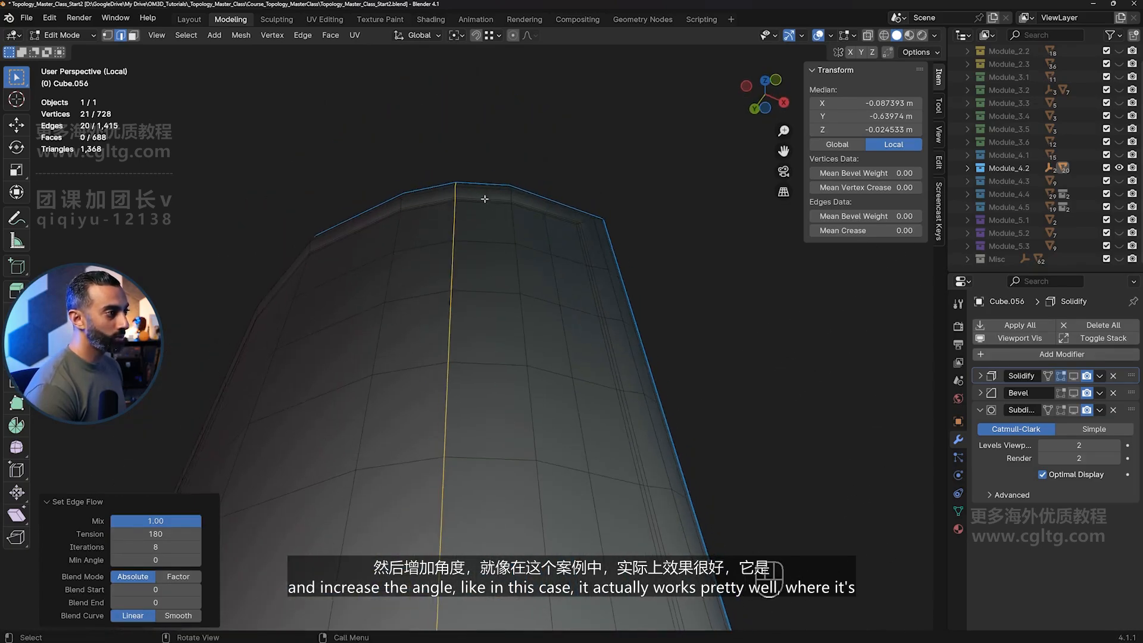
- Apply Set Flow to the other new vertical edge loop, the one nearest the panel's outer end
shift+middle_drag(568, 222, 502, 231)
alt+click(478, 260)
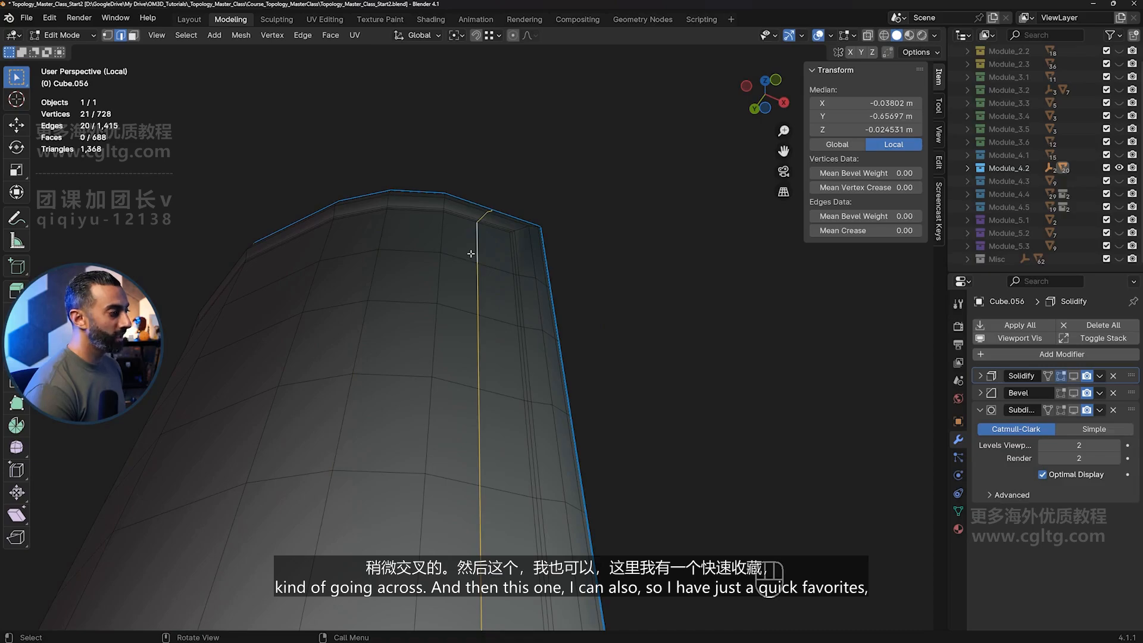
key(q)
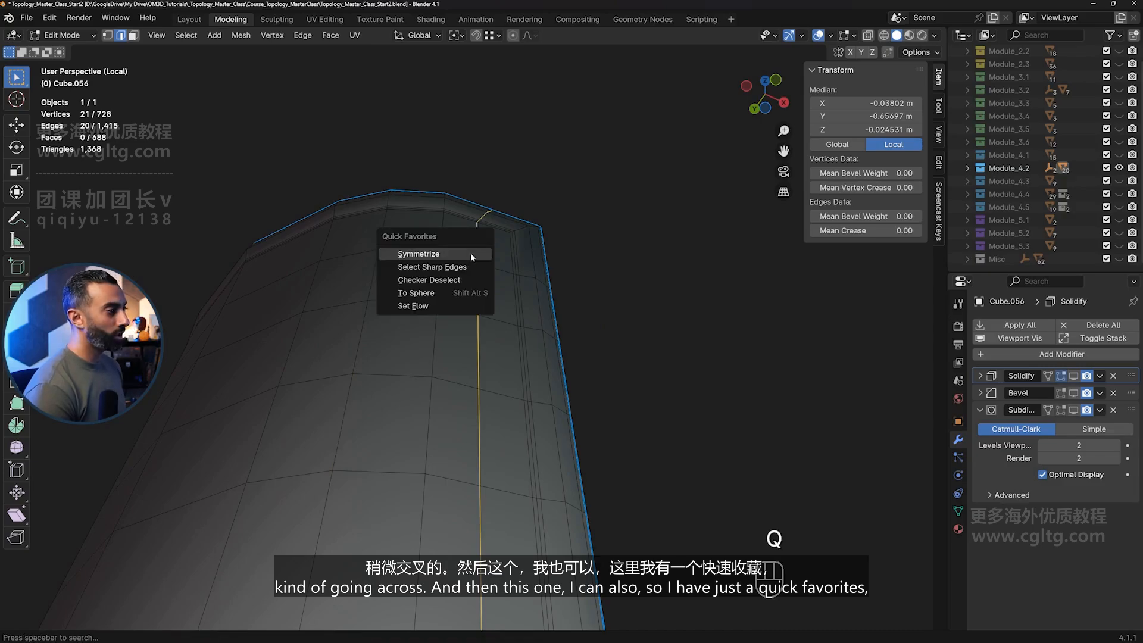
click(445, 306)
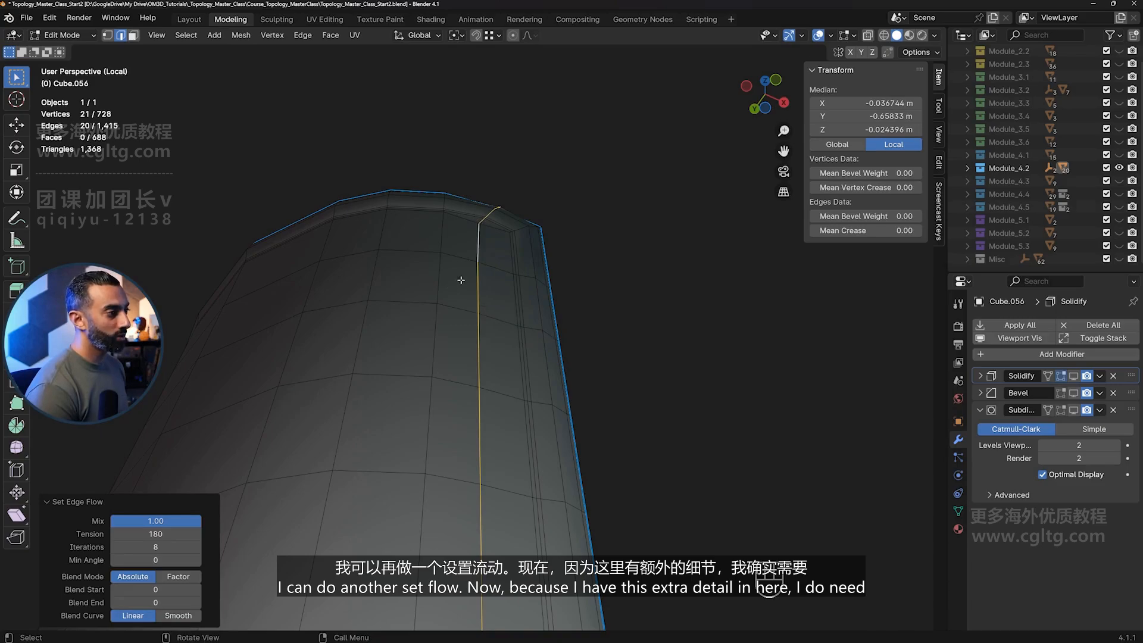
- Set the edge flow's minimum angle to 146 so the loop keeps the curvature near the panel's corner
mouse_move(489, 253)
middle_down()
mouse_move(448, 235)
mouse_move(492, 234)
middle_up()
scroll(493, 234, up, 3)
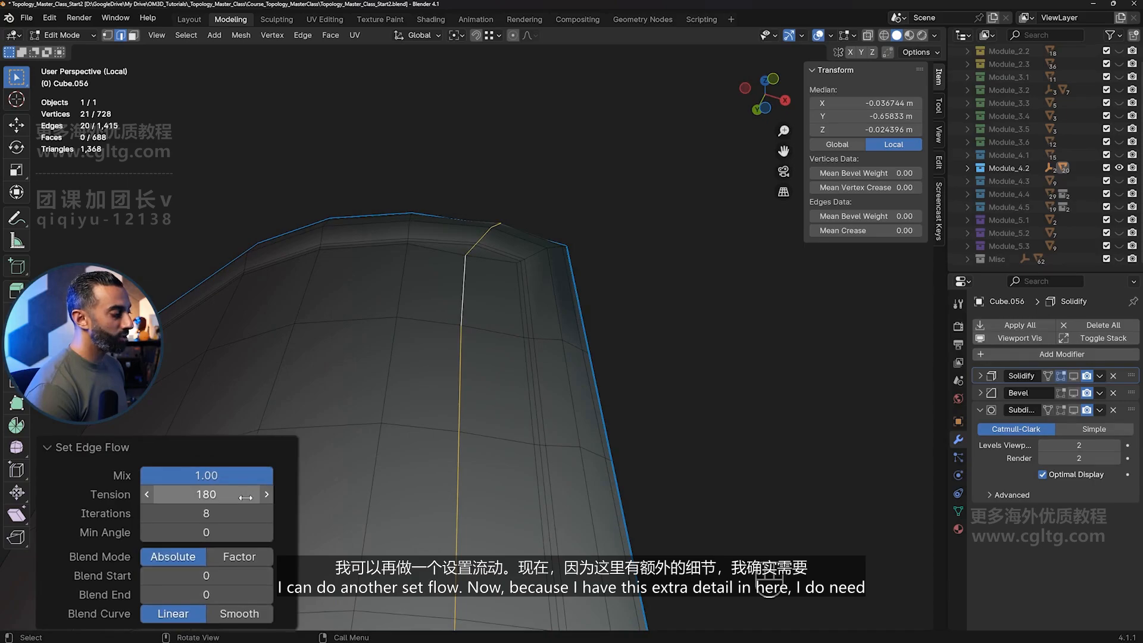
drag(232, 532, 234, 532)
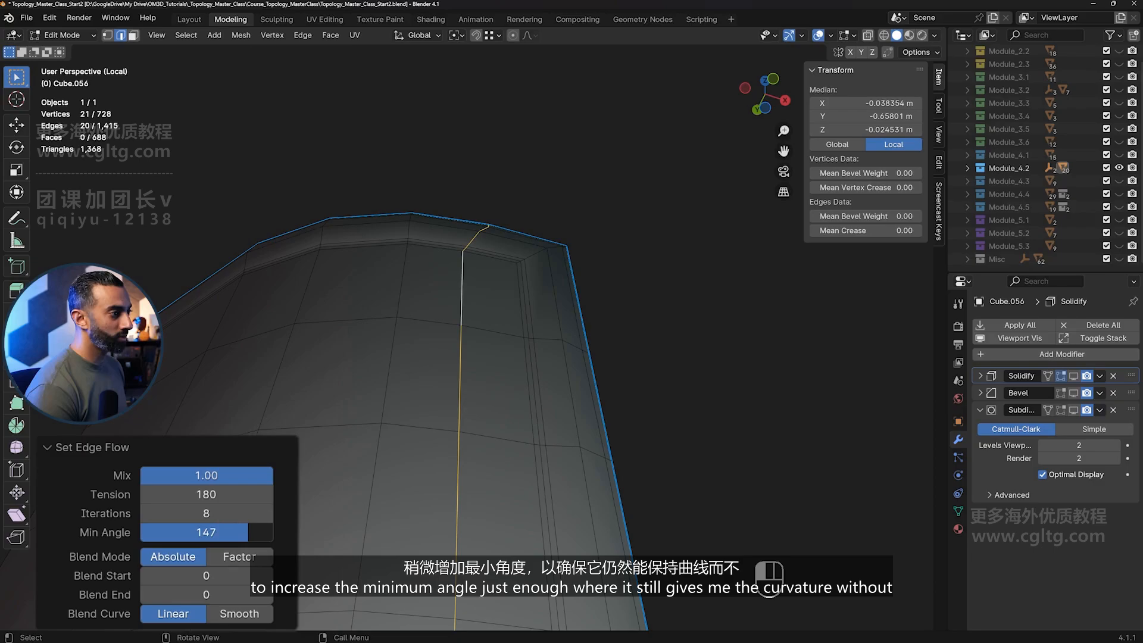
drag(248, 532, 247, 532)
middle_drag(467, 301, 470, 288)
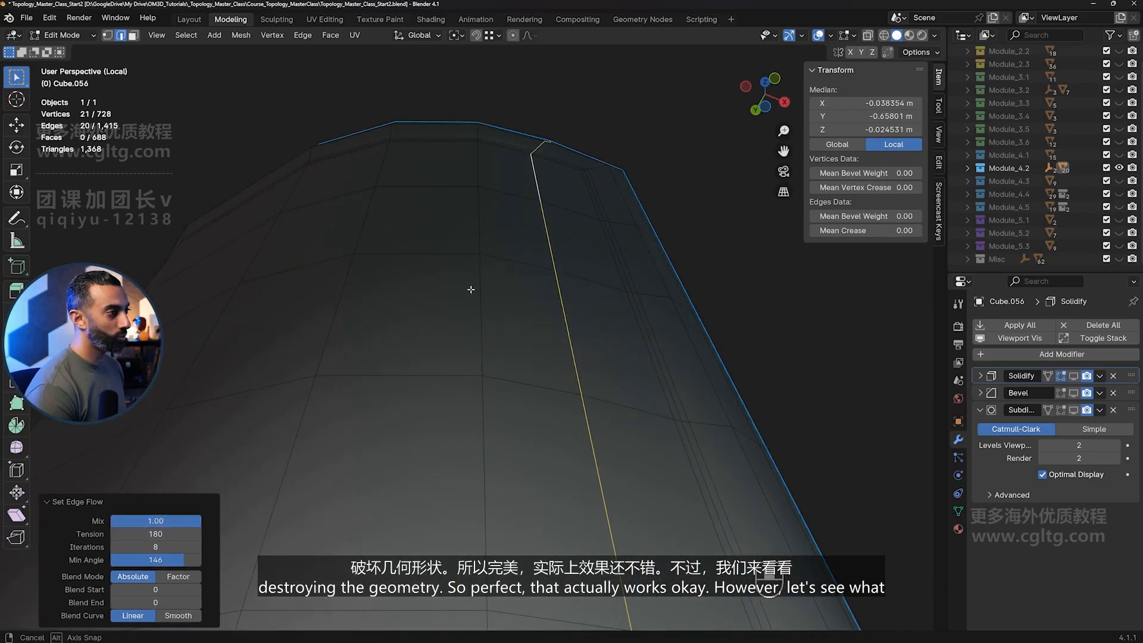
scroll(495, 295, down, 4)
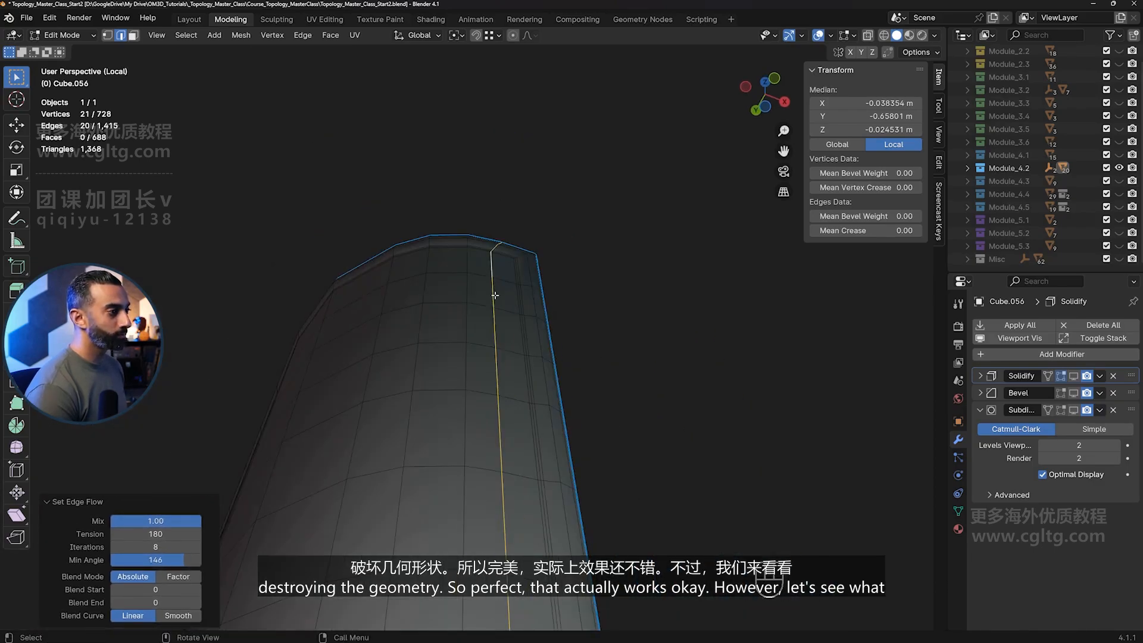
- Return to object mode, show the panel's modifiers in the viewport and bring back the full scene
key(Tab)
scroll(495, 296, down, 2)
middle_drag(494, 296, 478, 470)
shift+middle_drag(478, 470, 484, 307)
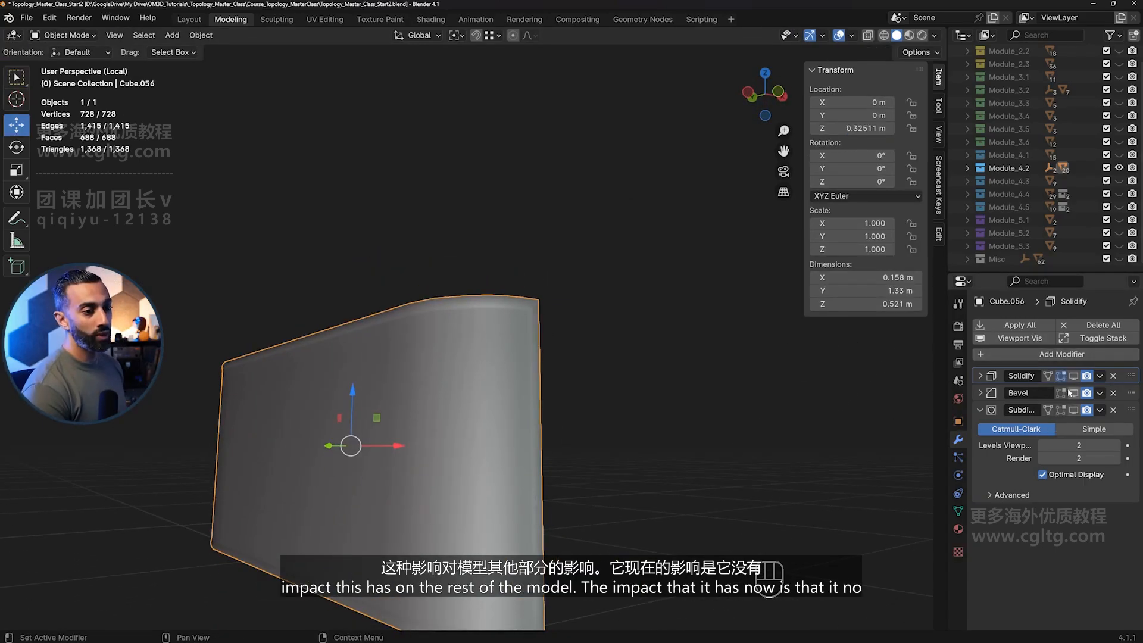
click(1045, 340)
middle_drag(448, 313, 421, 337)
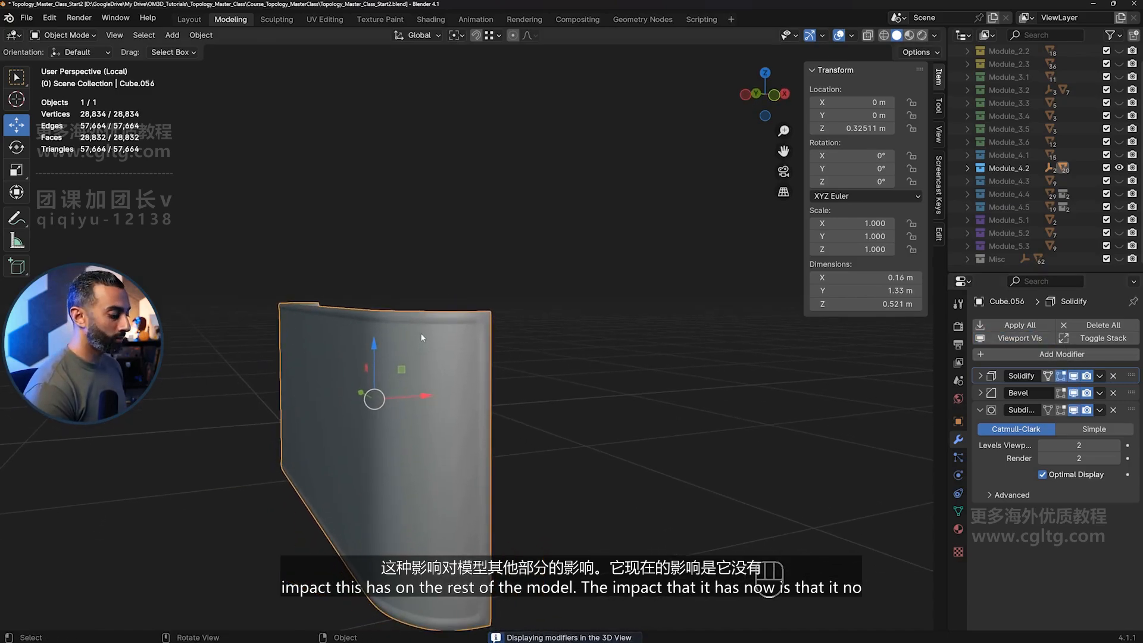
key(KP_Divide)
scroll(505, 330, down, 2)
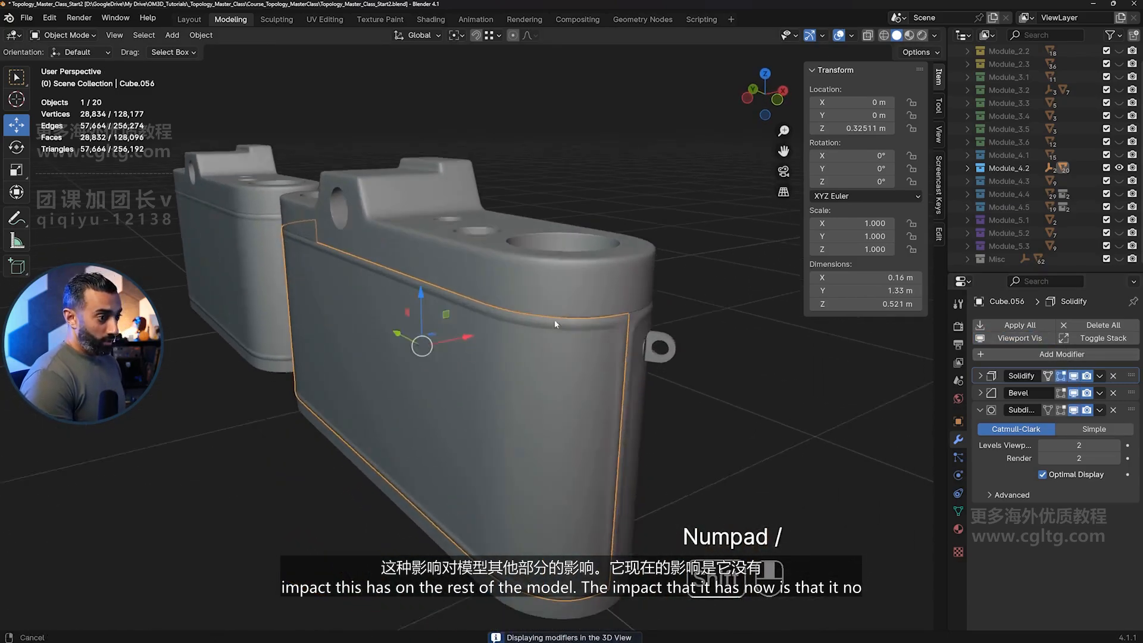
- Show the wireframe overlay and examine the seam between the edited panel and the camera's top body around the curved end
scroll(555, 319, up, 2)
middle_drag(535, 325, 400, 361)
key(ctrl+alt+z)
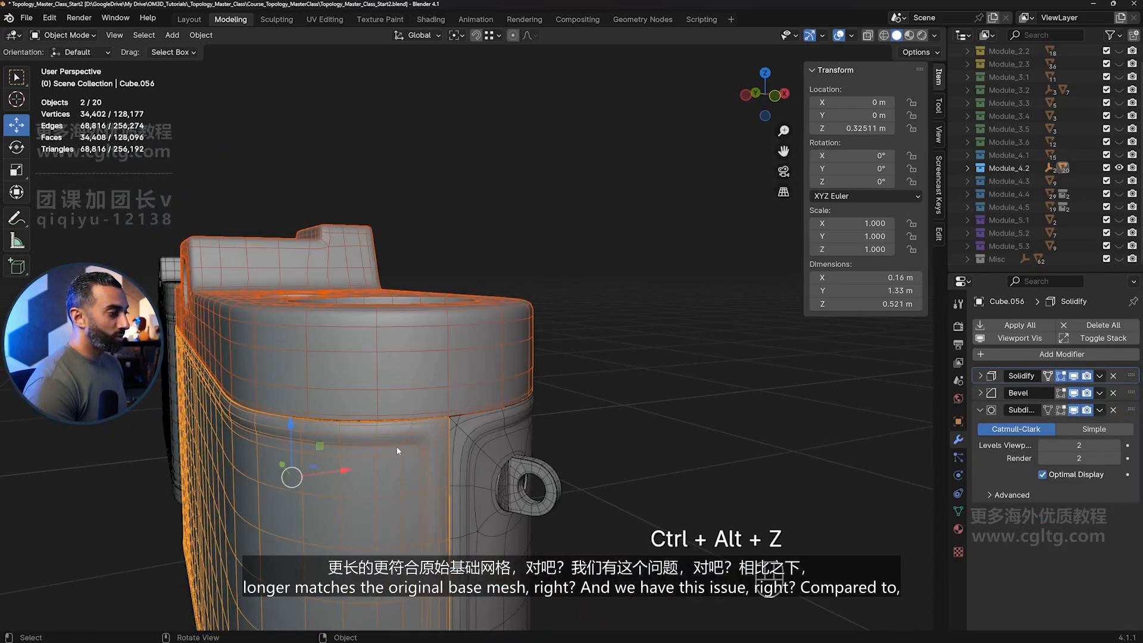
middle_drag(396, 446, 446, 330)
scroll(403, 345, up, 2)
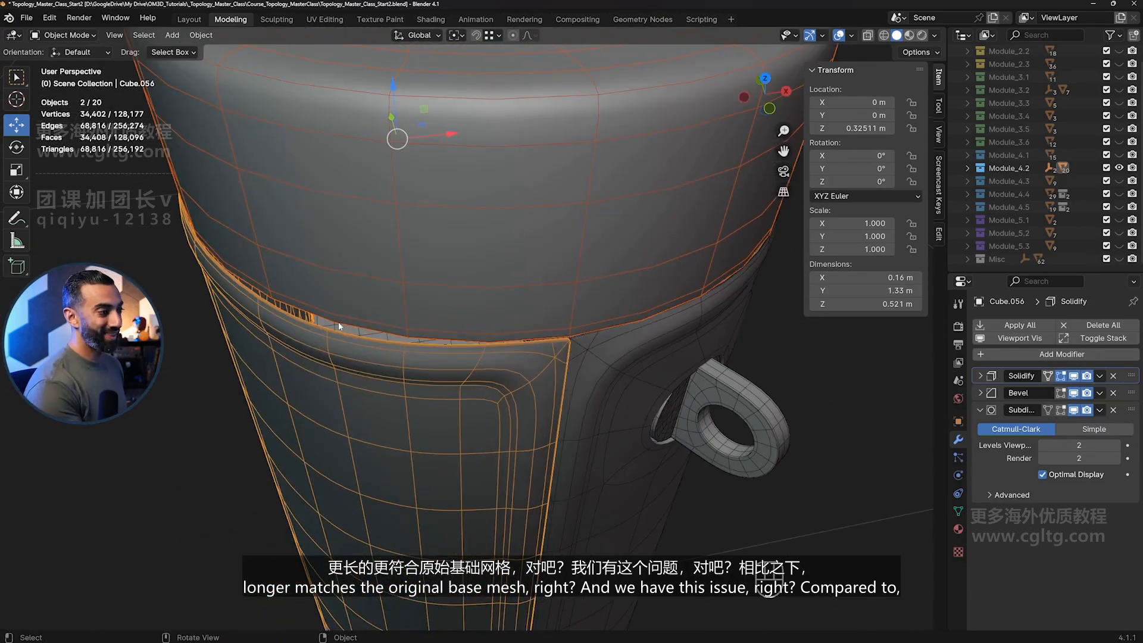
scroll(339, 322, down, 8)
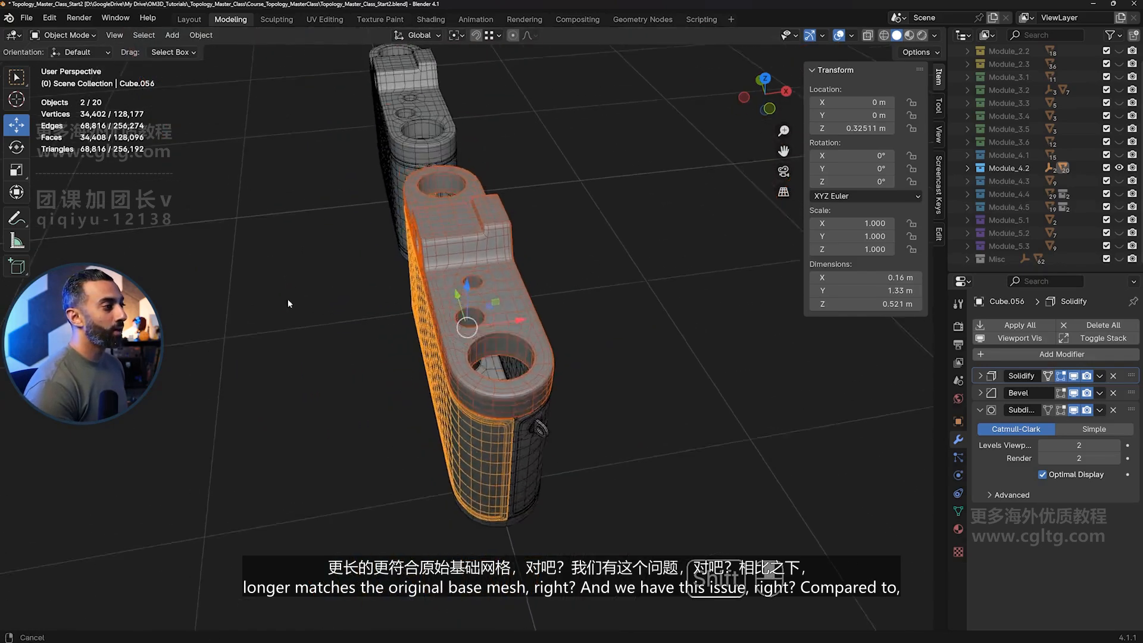
scroll(469, 405, up, 6)
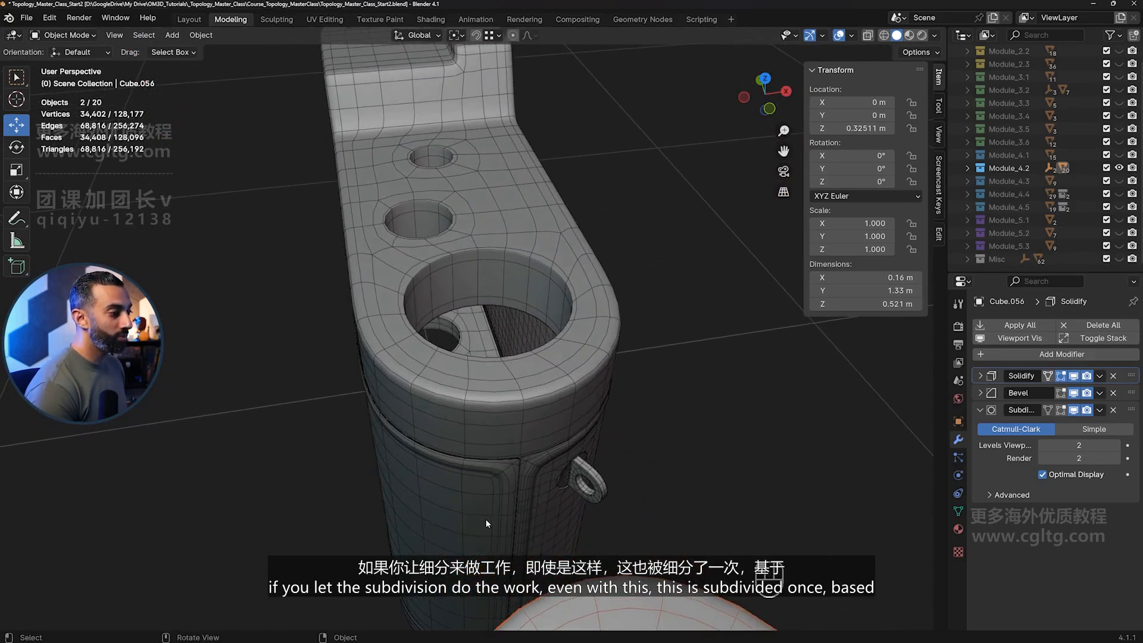
- Compare the wireframe of the opposite panel with holes against the top body, and view the rounded end without the overlay
click(580, 399)
key(KP_Decimal)
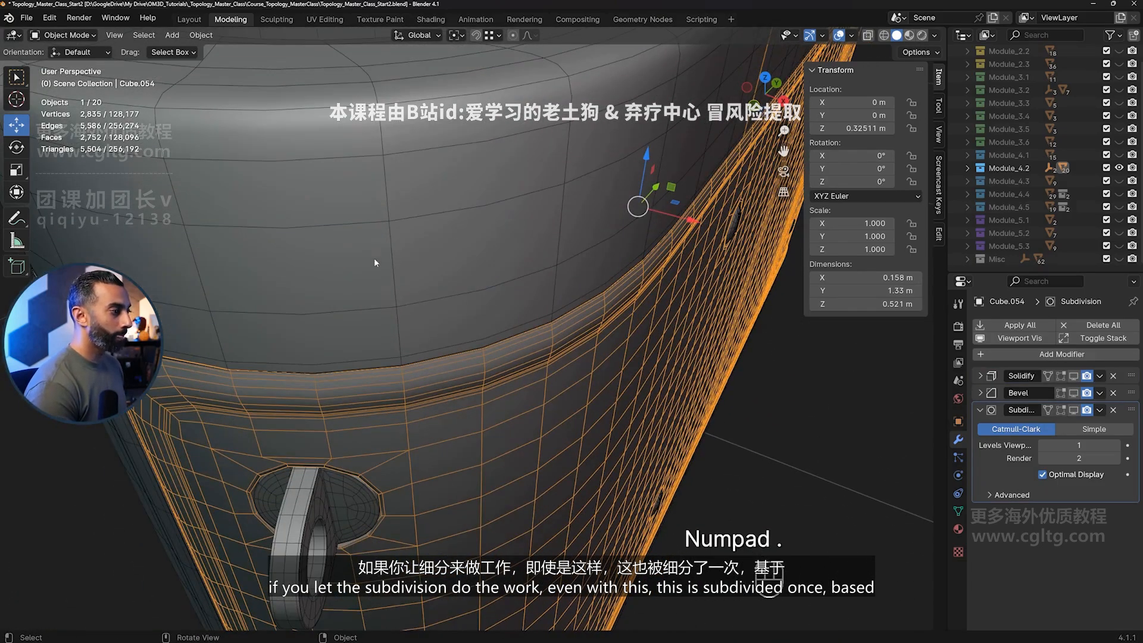
shift+click(420, 354)
key(KP_Decimal)
key(ctrl+alt+z)
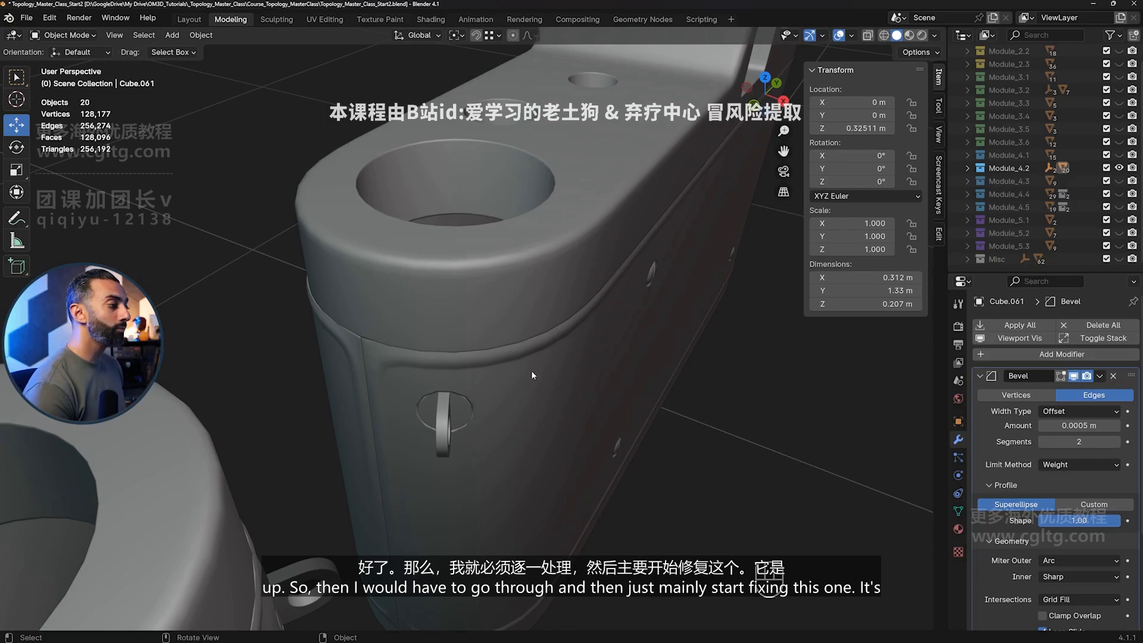
scroll(531, 370, down, 5)
shift+middle_drag(497, 403, 568, 300)
scroll(568, 300, down, 2)
middle_drag(464, 312, 476, 359)
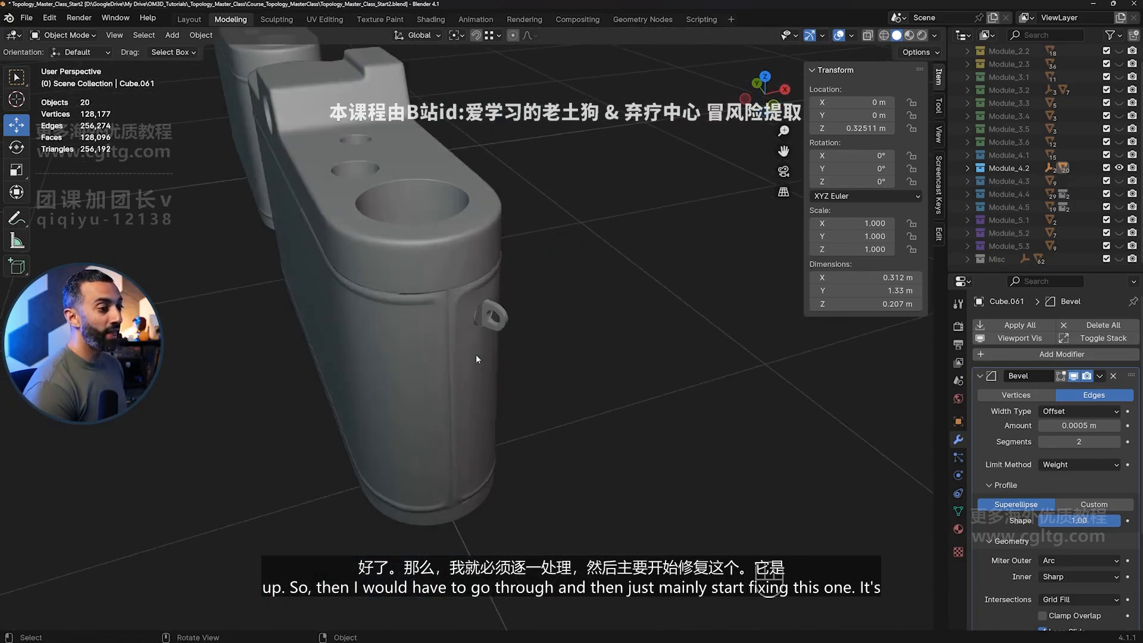
- Reopen the hole-free panel in edit mode with the wireframe overlay on and select the added inner vertical edge loop
scroll(474, 353, up, 3)
click(491, 392)
key(Tab)
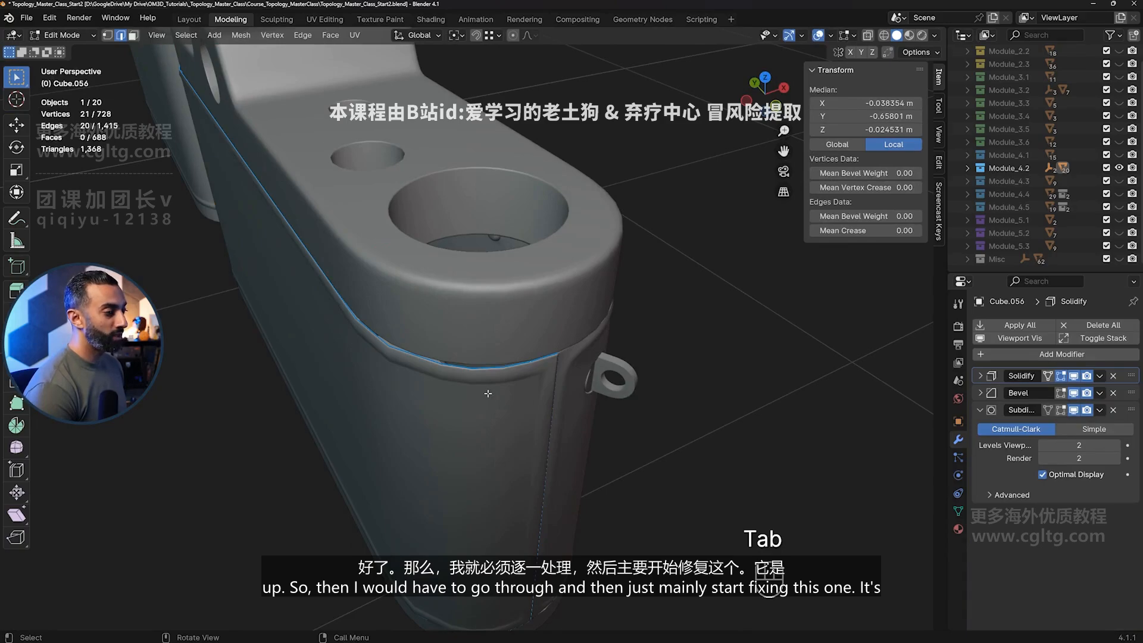
key(ctrl+alt+z)
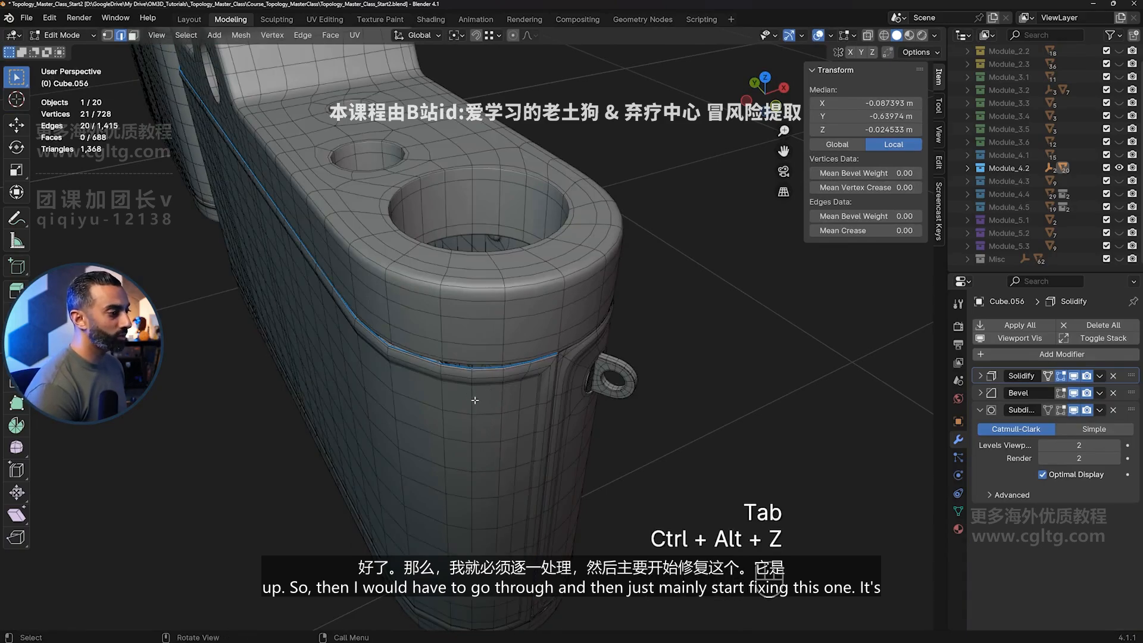
key(2)
key(alt+z)
key(alt+z)
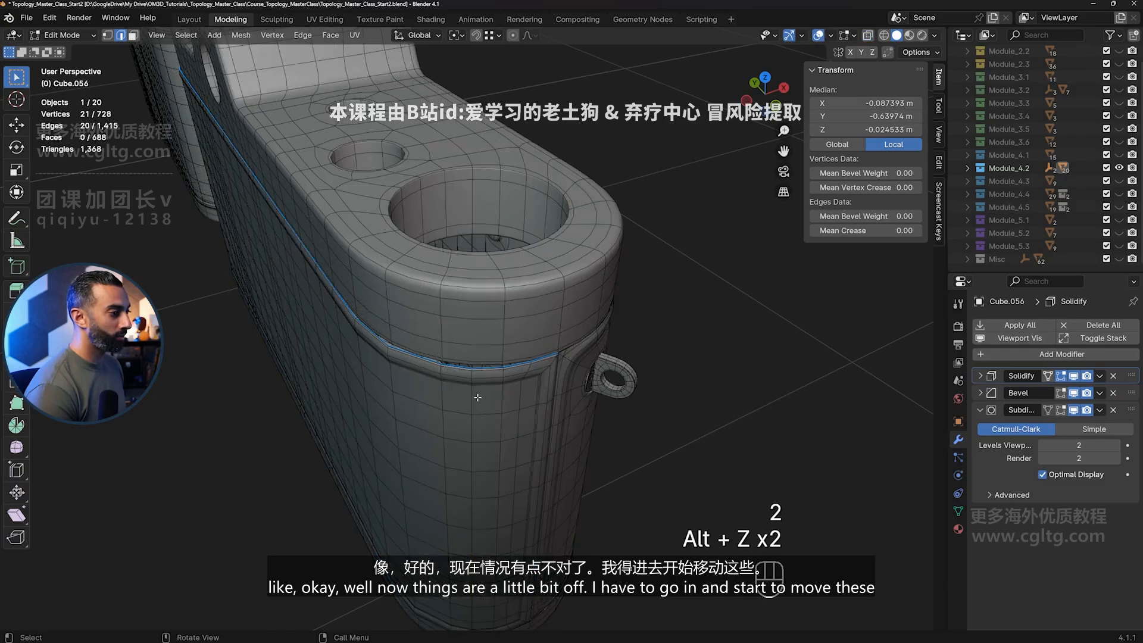
- Try to correct the selected edge loop with the Move tool, shifting it about 0.003 m in both X and Y
key(shift+space)
key(shift+space)
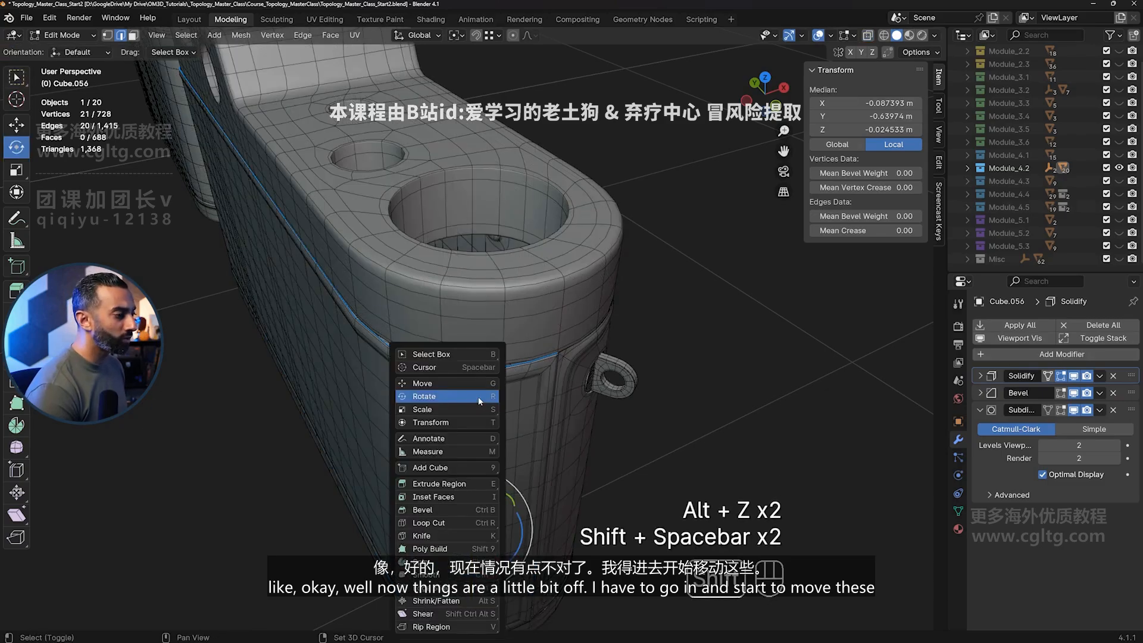
click(483, 380)
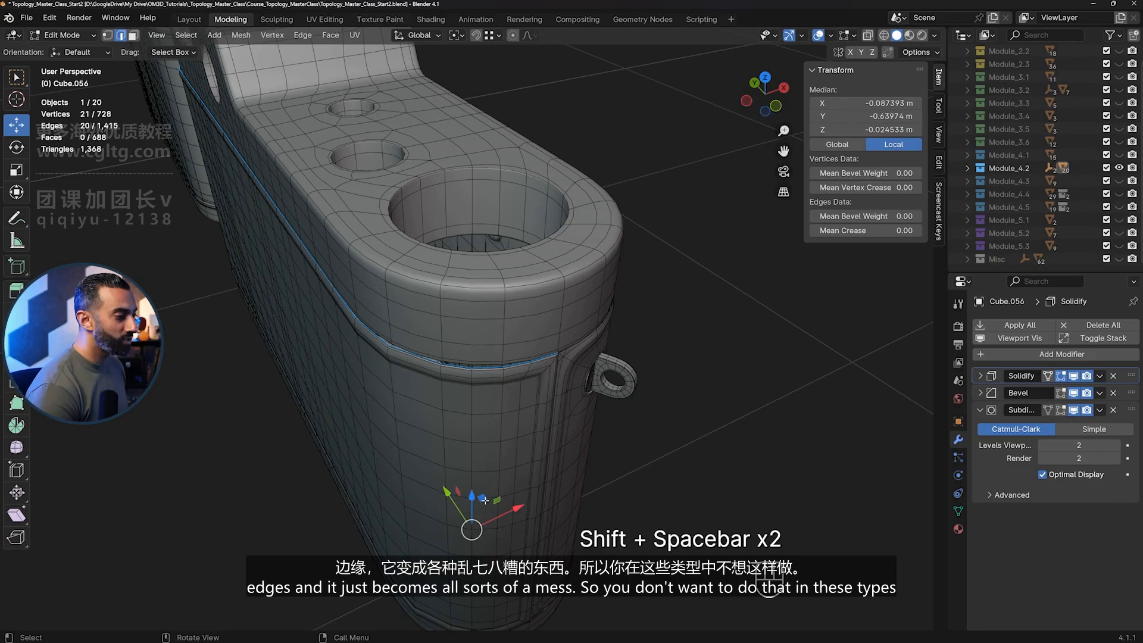
drag(482, 498, 484, 495)
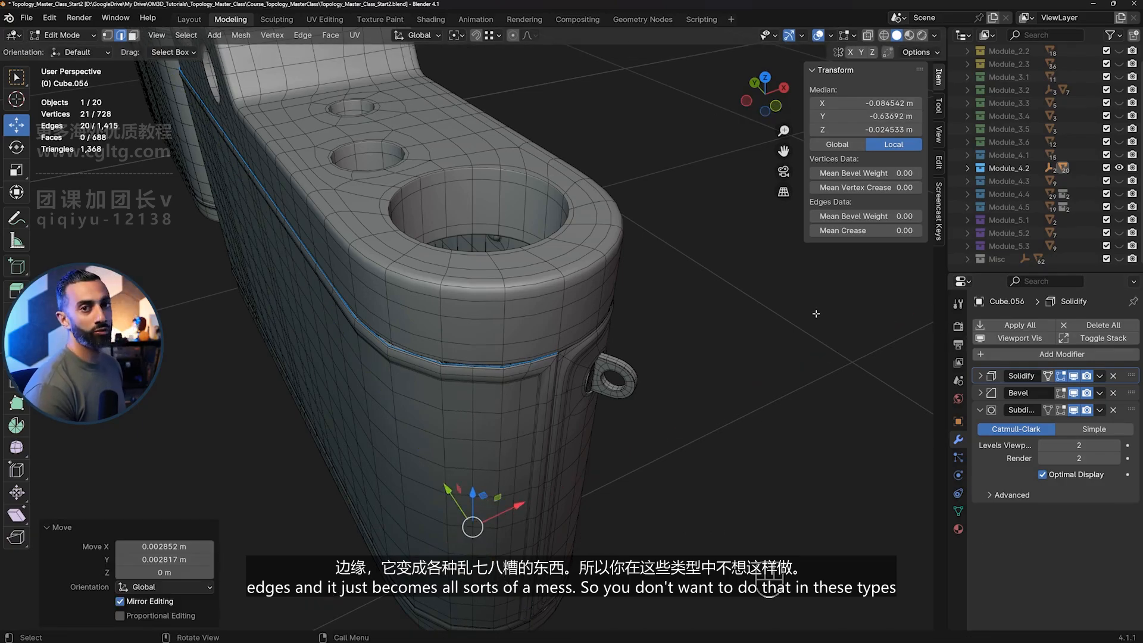
- Undo the edge loop move, the Set Flow adjustments and the added loop cuts on the hole-free panel
key(ctrl+z)
key(ctrl+z)
key(ctrl+z)
key(ctrl+z)
key(ctrl+z)
key(ctrl+z)
key(ctrl+z)
key(ctrl+z)
key(ctrl+z)
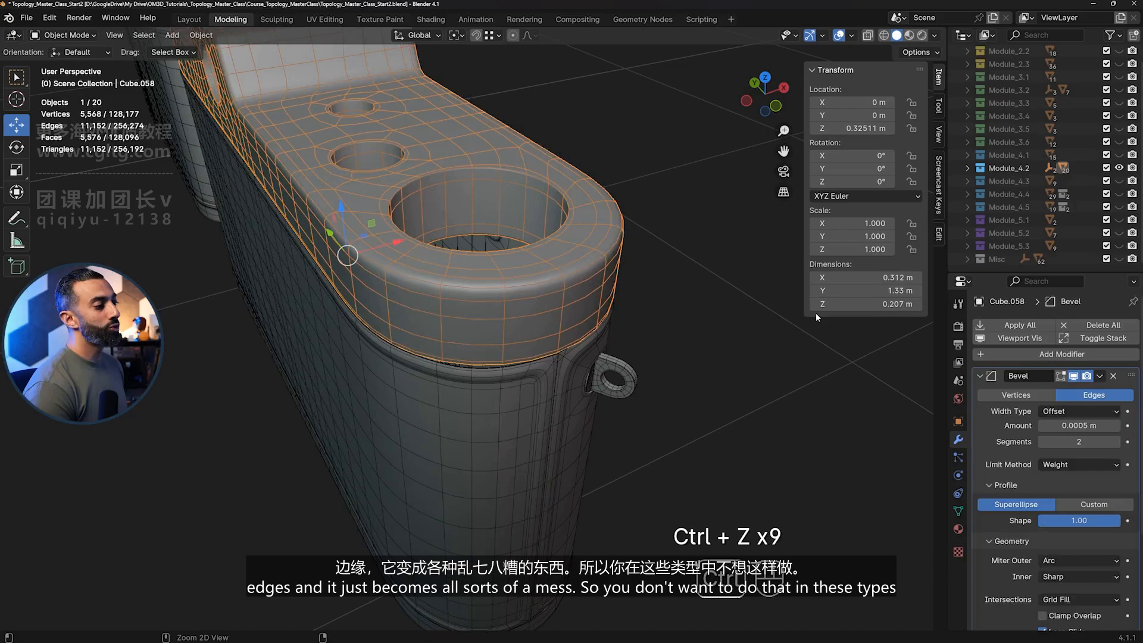
key(ctrl+z)
key(ctrl+z)
key(ctrl+z)
key(ctrl+z)
key(ctrl+z)
key(ctrl+z)
key(ctrl+z)
key(ctrl+z)
key(ctrl+z)
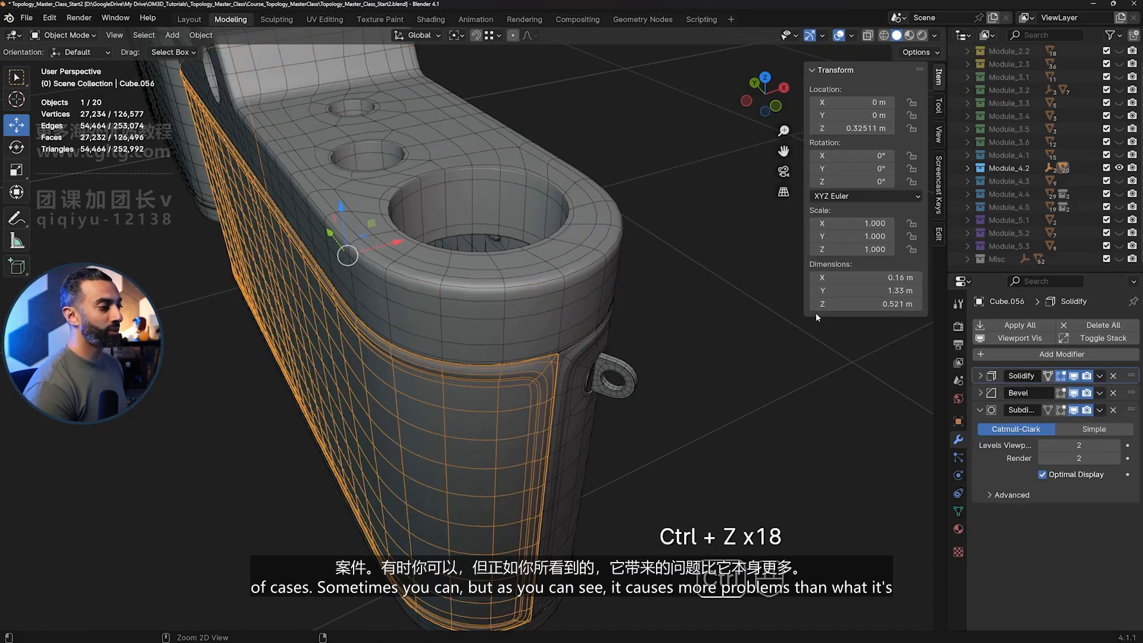
- Inspect the restored hole-free panel's mesh and the panel with holes on the camera's opposite side
scroll(646, 376, down, 4)
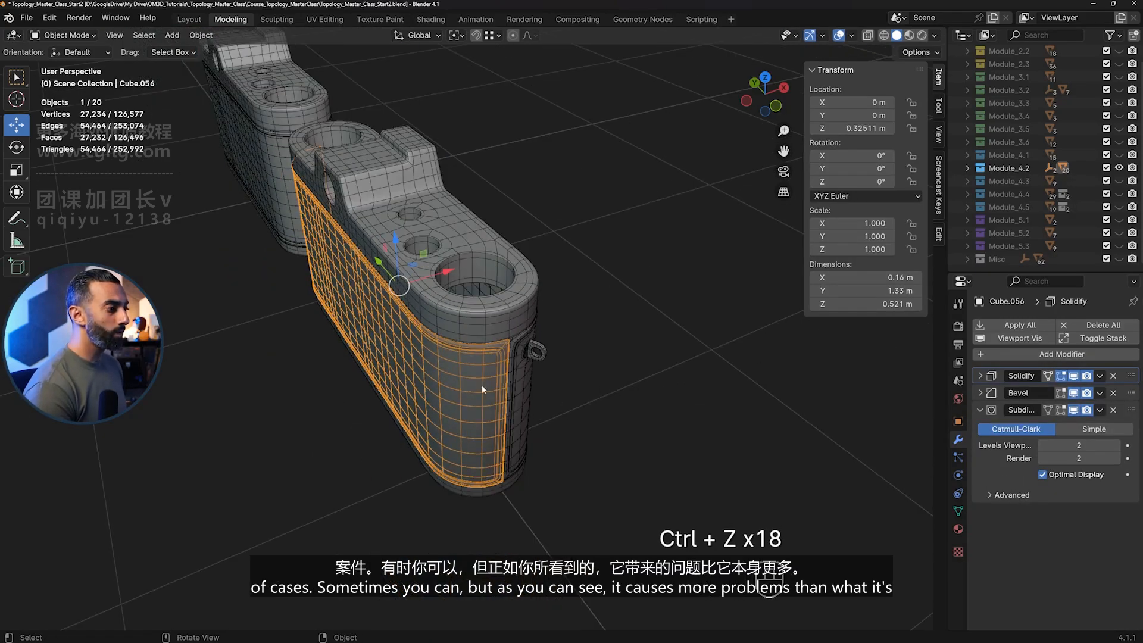
middle_drag(540, 445, 527, 316)
key(Tab)
scroll(494, 391, up, 6)
key(Tab)
click(510, 361)
scroll(549, 381, up, 3)
scroll(528, 316, down, 6)
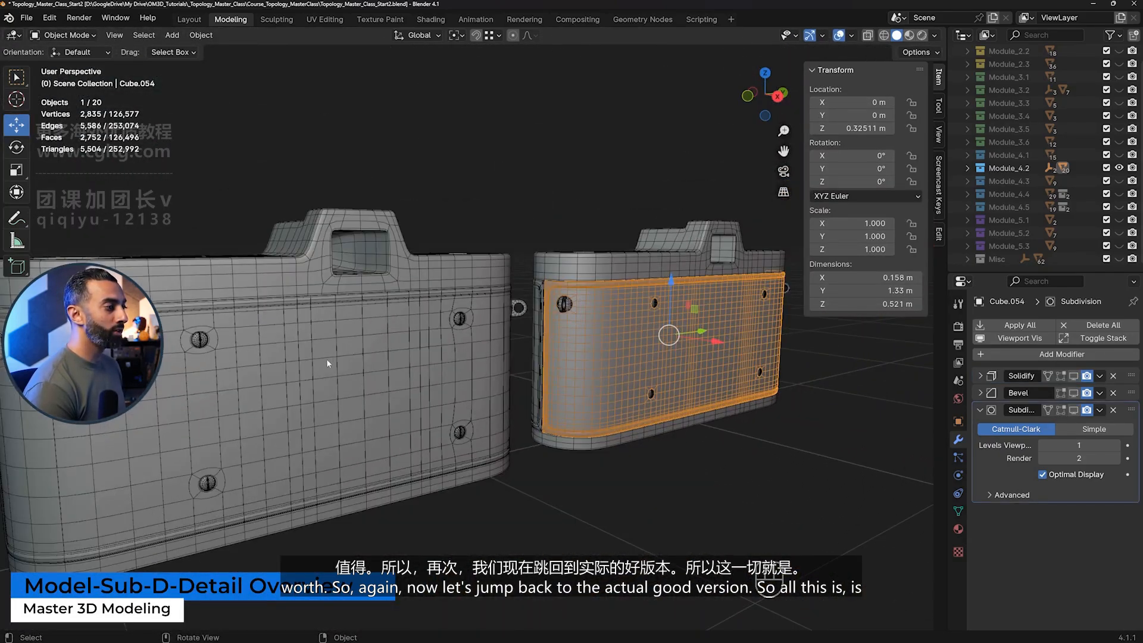
- Duplicate the hole-free panel and move the copy about -0.568 m along X, away from the camera
middle_drag(326, 358, 424, 437)
click(657, 394)
click(598, 451)
middle_drag(598, 451, 552, 382)
key(shift+d)
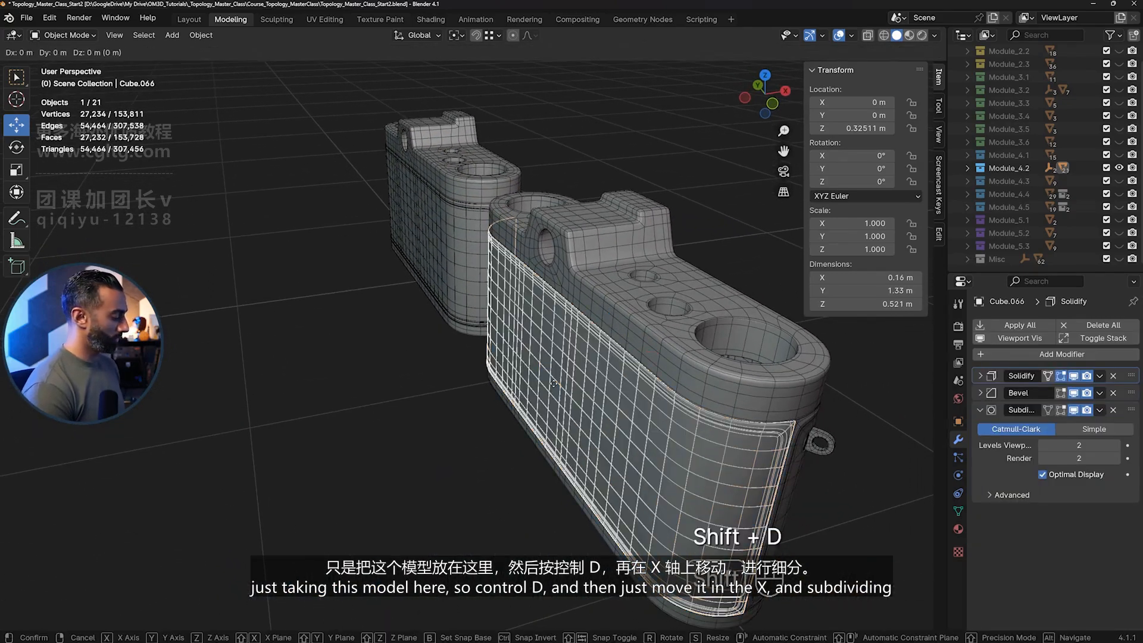
key(x)
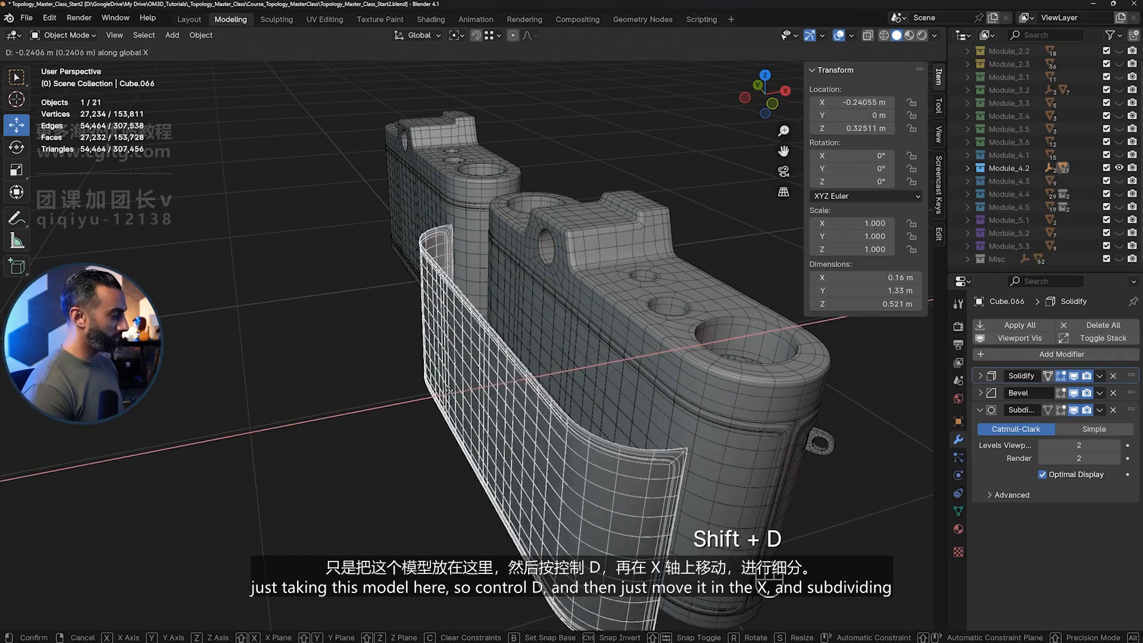
click(360, 391)
middle_drag(359, 392, 631, 298)
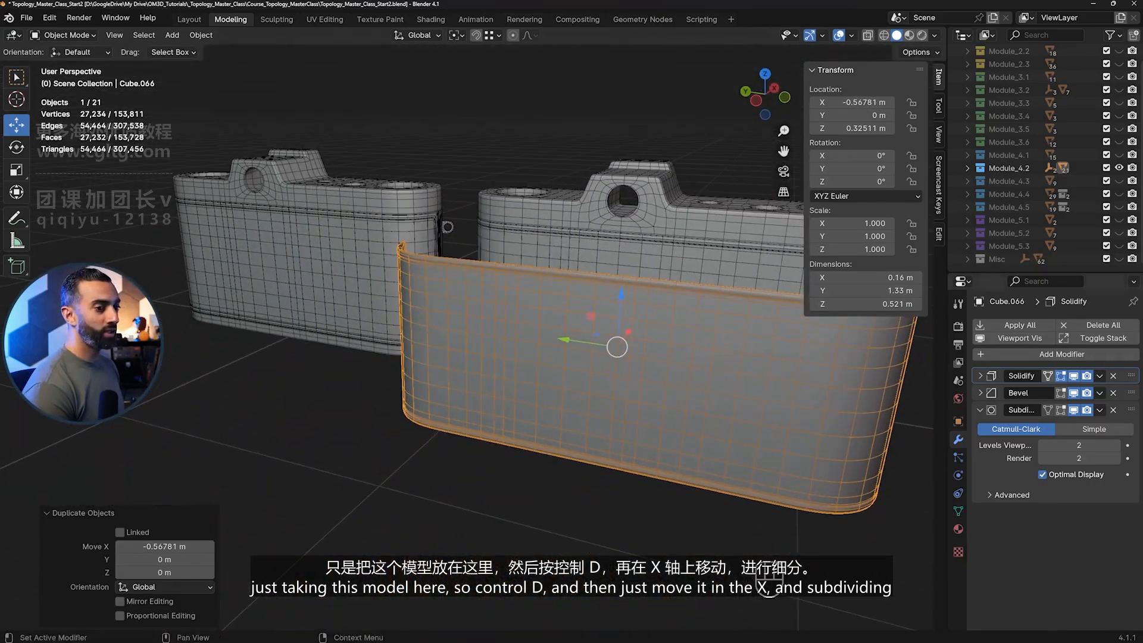
- Remove the copied panel's Solidify and Bevel modifiers, and apply its Subdivision modifier at viewport level 1
click(1112, 376)
click(1112, 376)
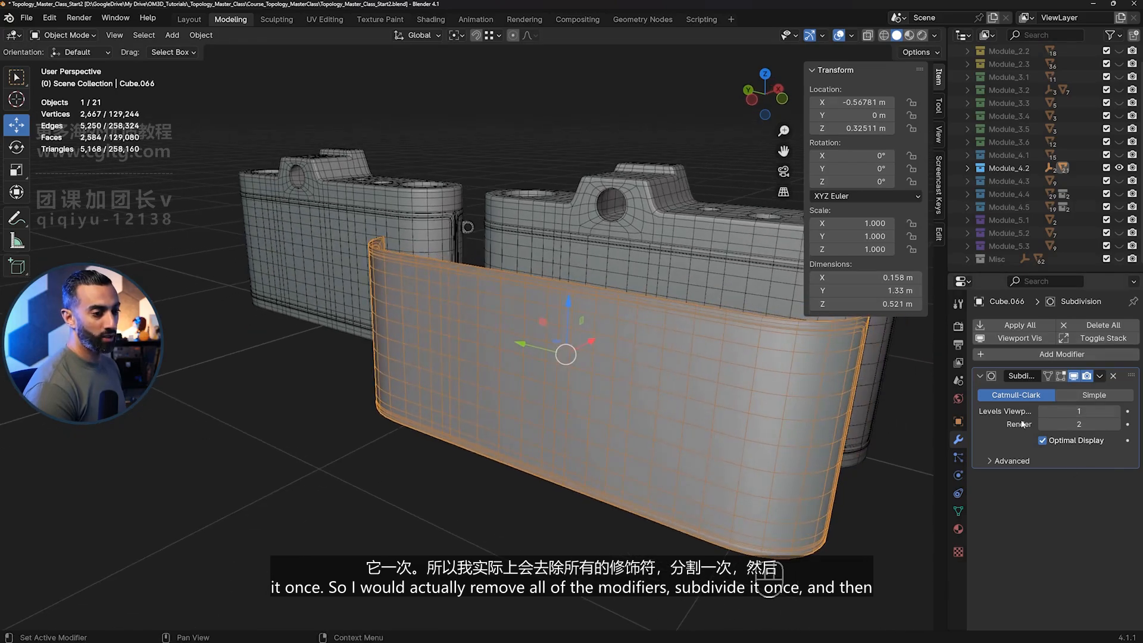
key(ctrl+a)
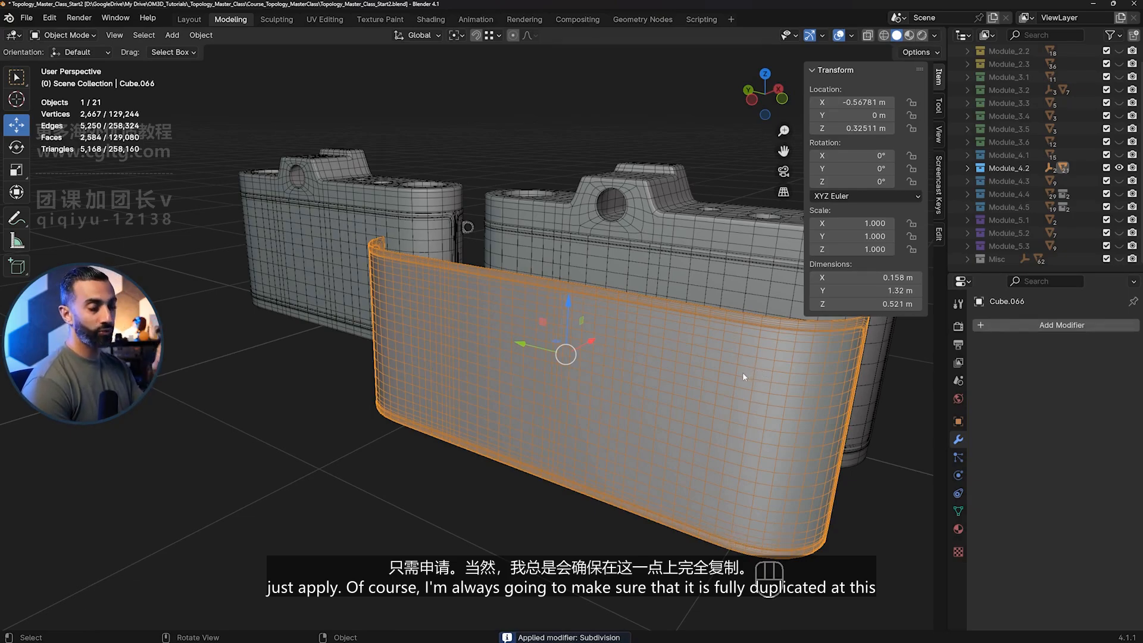
- Select the camera's panel with holes and examine its denser mesh around the corner hole by the strap lug
middle_drag(738, 374, 619, 346)
scroll(619, 346, up, 3)
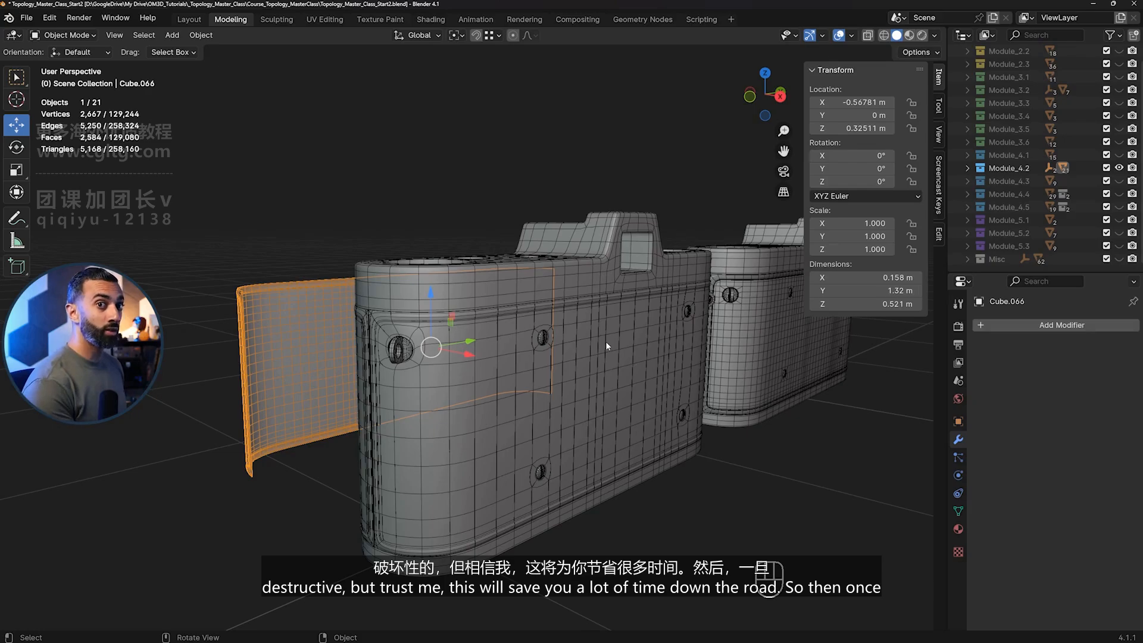
middle_drag(681, 361, 451, 360)
scroll(499, 234, up, 5)
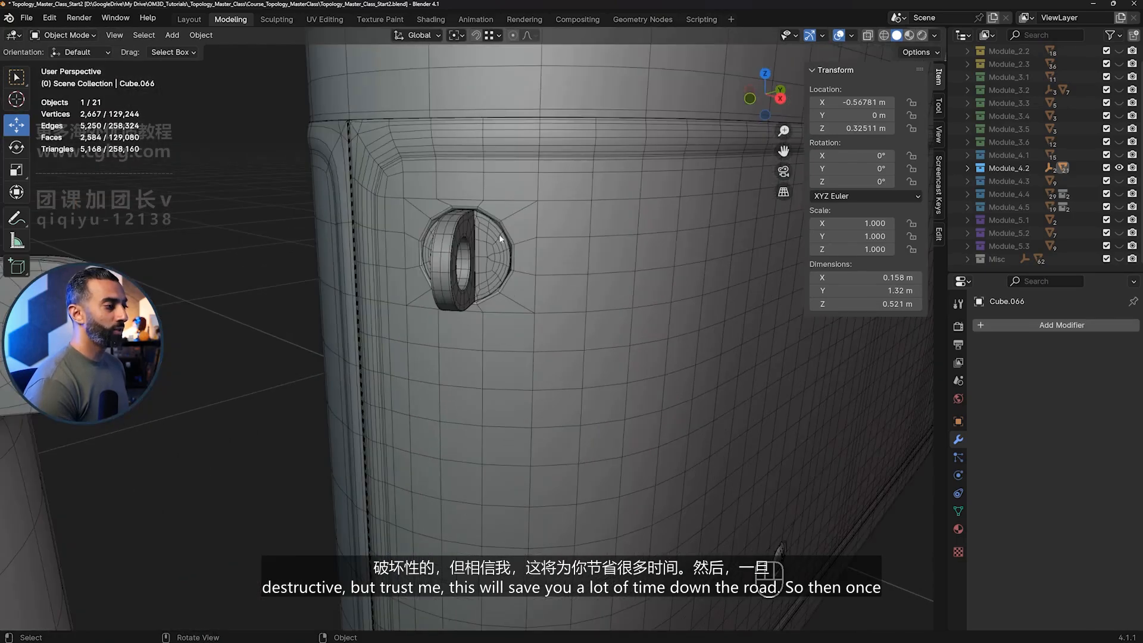
click(524, 195)
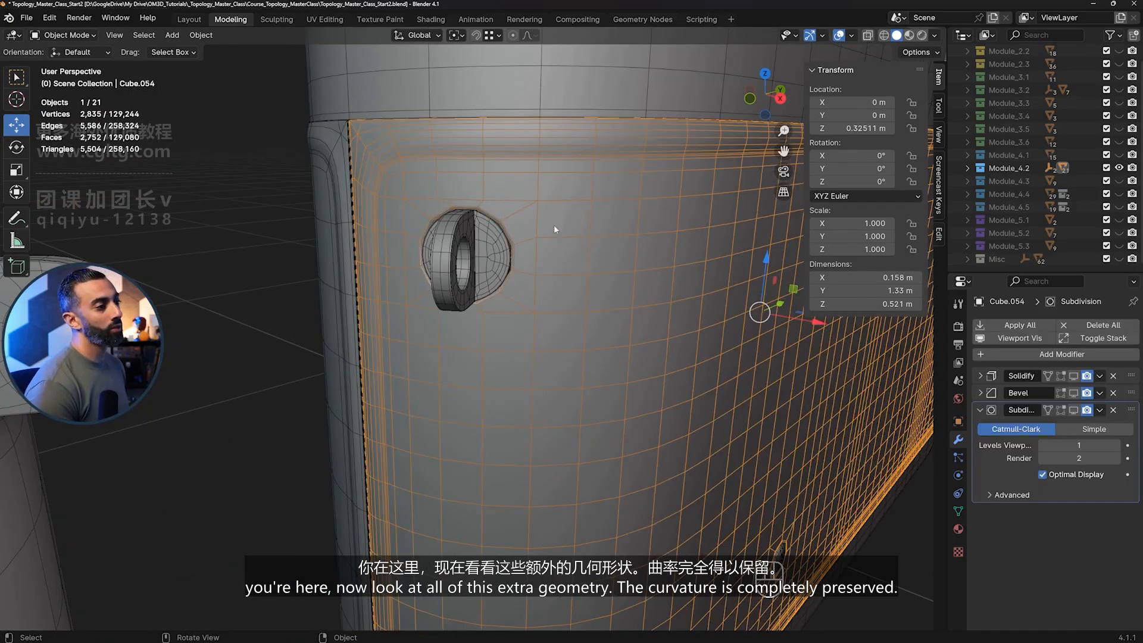
- Turn on viewport visibility for the modifiers across the scene and deselect the panel with holes
scroll(449, 279, down, 5)
middle_drag(502, 337, 468, 253)
middle_drag(450, 310, 548, 282)
key(Tab)
key(Tab)
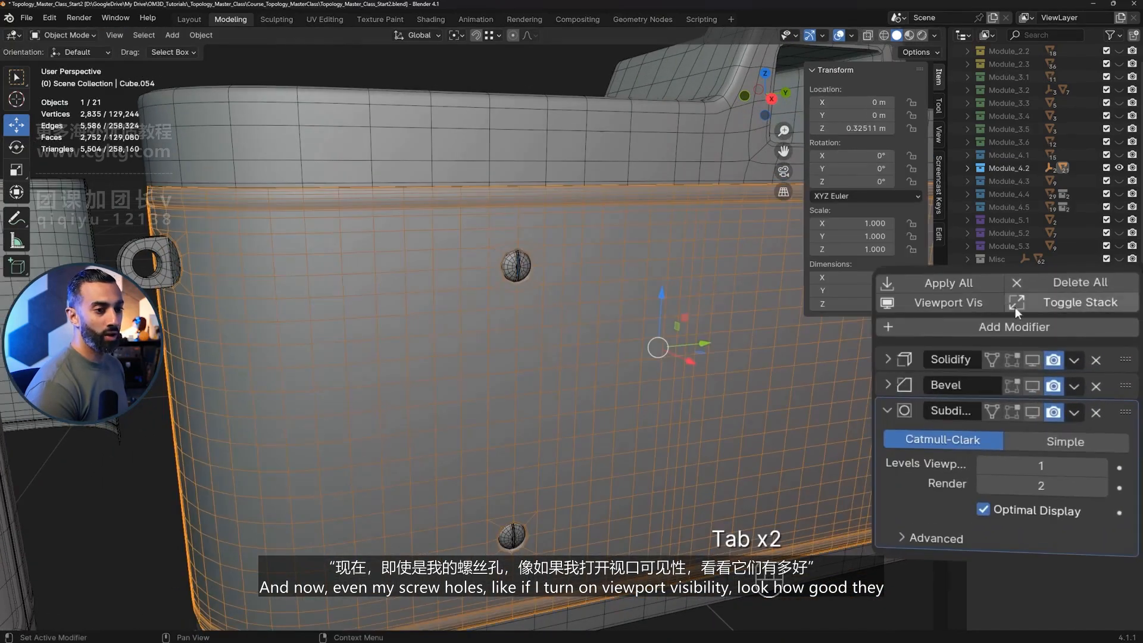
click(947, 302)
middle_drag(517, 95, 531, 72)
click(550, 84)
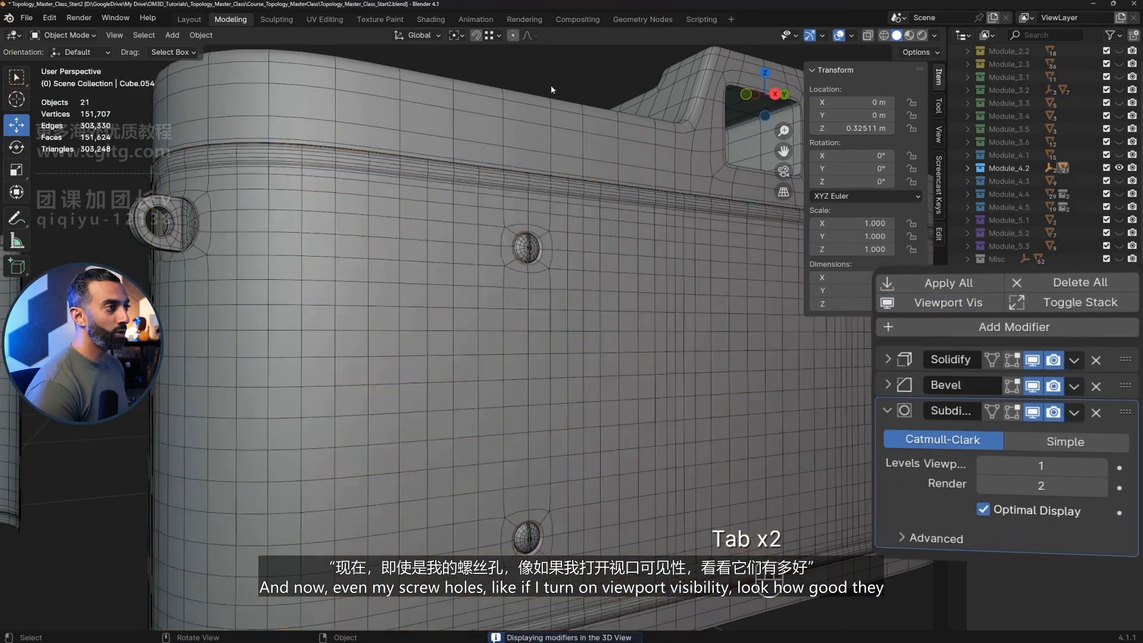
- Hide the wireframe overlay and examine the surface shading around the panel's upper screw hole
key(ctrl+alt+z)
middle_drag(590, 232, 554, 252)
scroll(503, 222, up, 3)
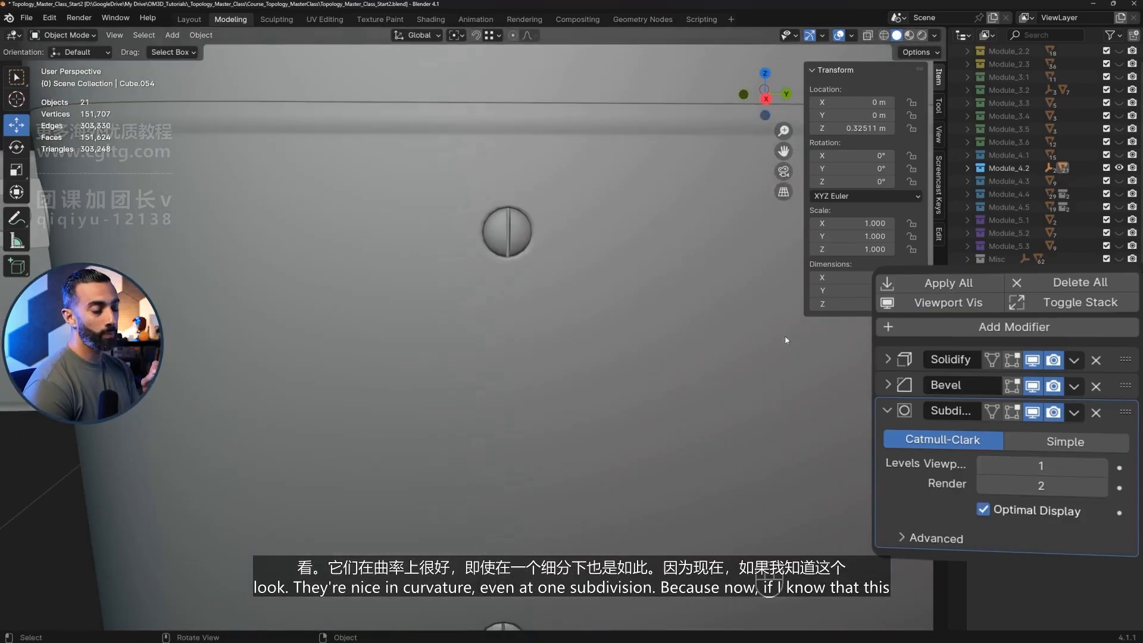
- Select the camera's top body and set its Subdivision modifier's viewport level to 2
scroll(466, 246, down, 5)
middle_drag(466, 247, 477, 277)
middle_drag(370, 283, 465, 374)
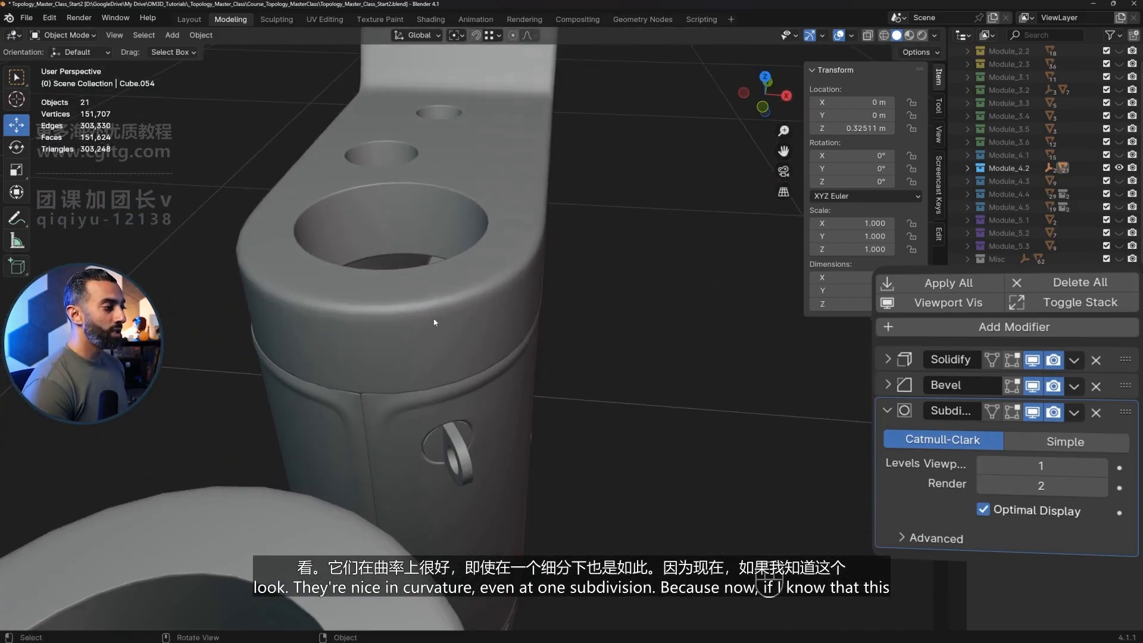
click(466, 376)
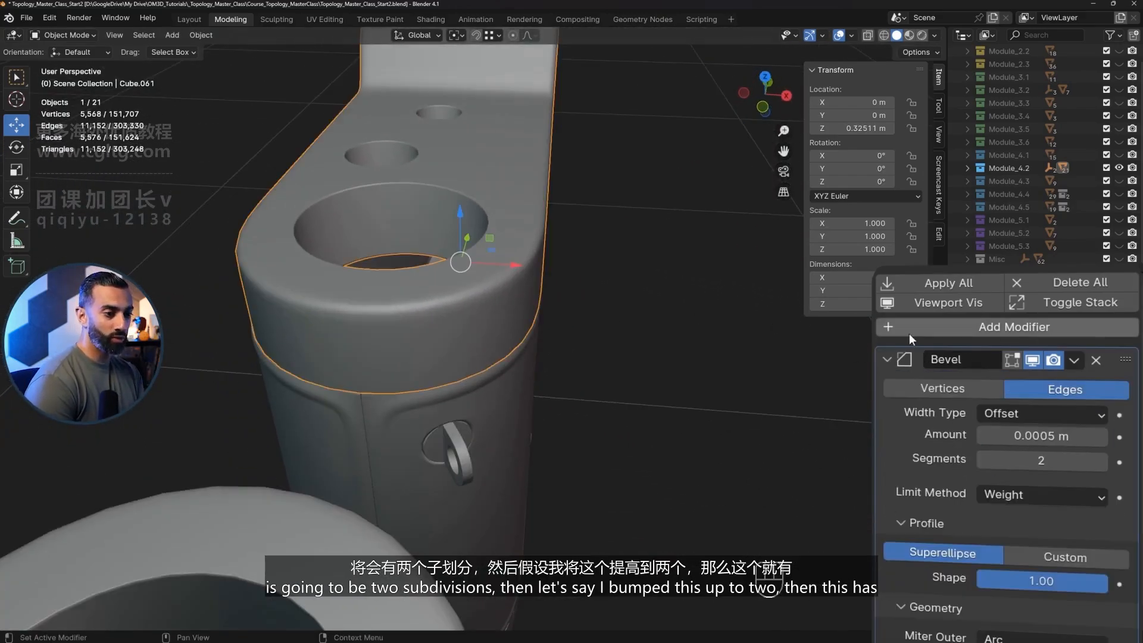
click(888, 360)
click(887, 386)
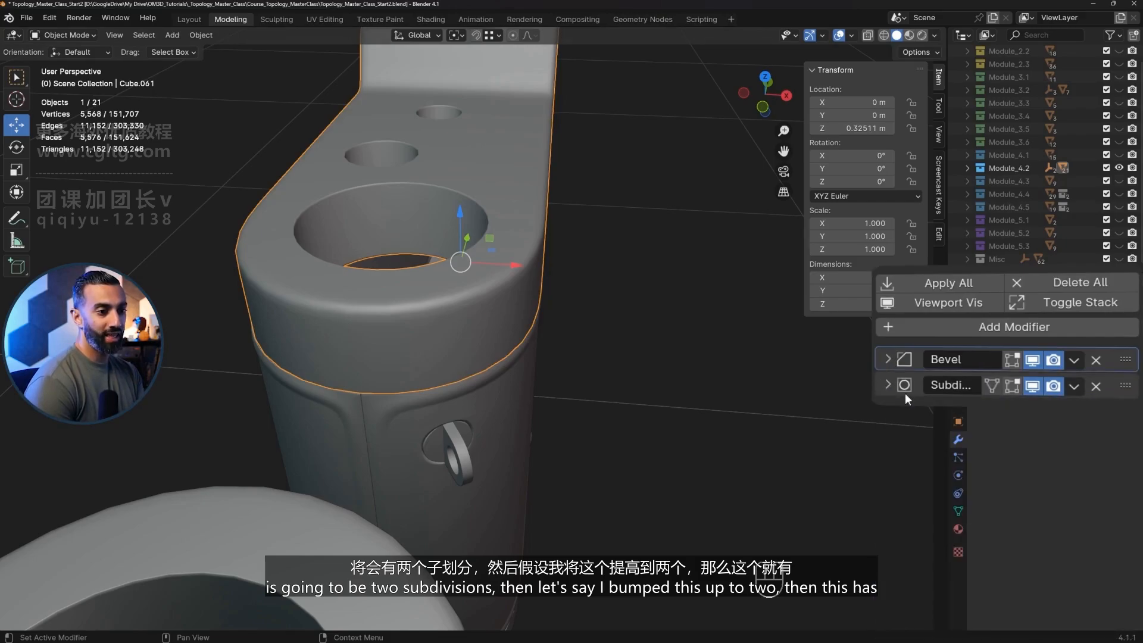
click(887, 386)
click(1101, 440)
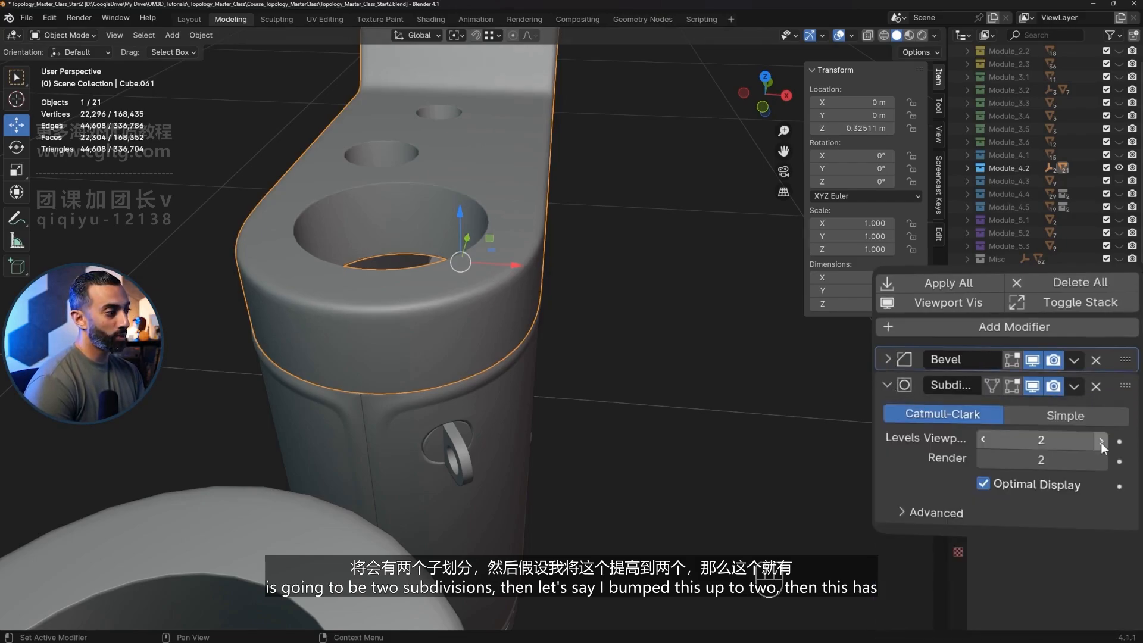
- Set the Subdivision viewport level to 3 on the camera's top body and to 2 on the panel with holes
click(512, 394)
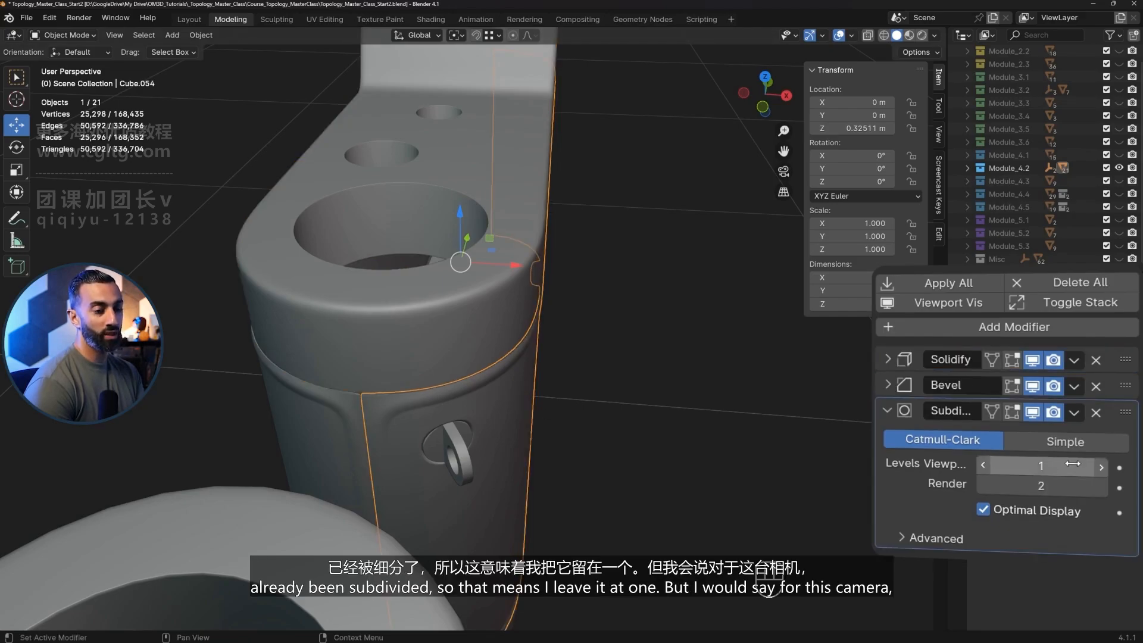
click(452, 321)
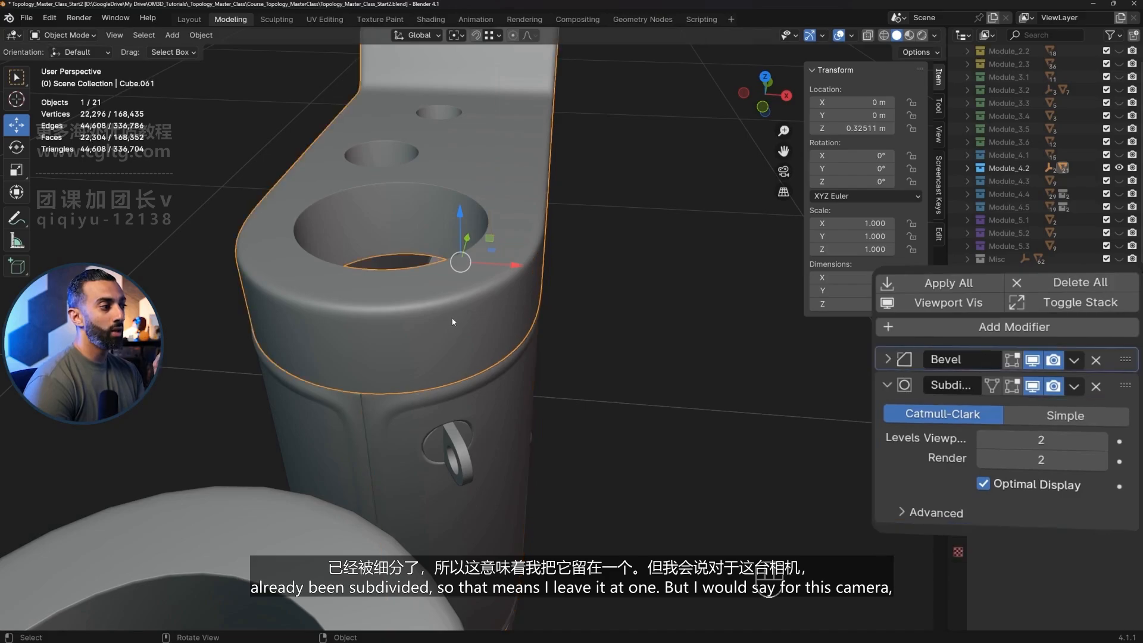
click(1099, 443)
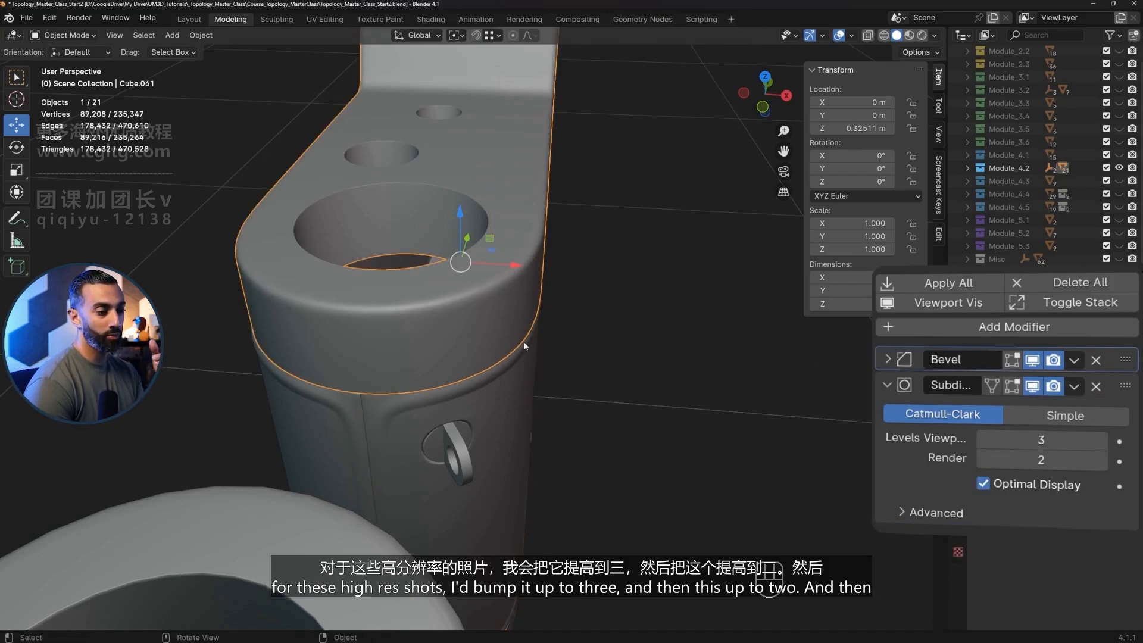
click(509, 390)
click(1102, 471)
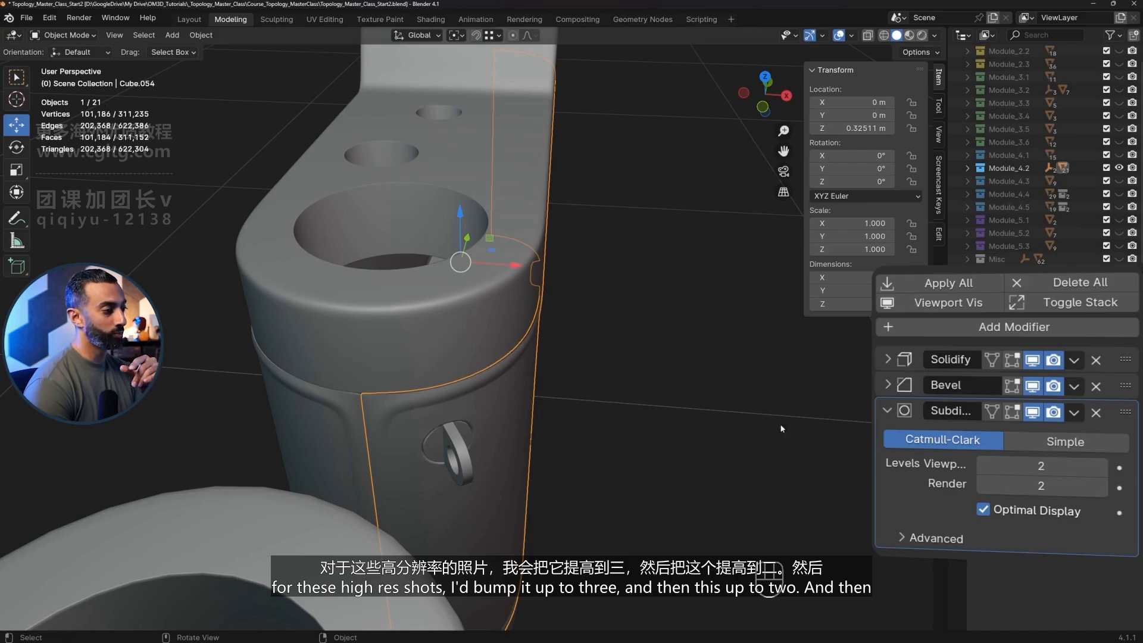
- Select the upper screw hole's edge loop to check its segment count, and examine the hole's shading in Object Mode
middle_drag(782, 426, 675, 363)
middle_drag(481, 336, 406, 333)
scroll(407, 334, up, 2)
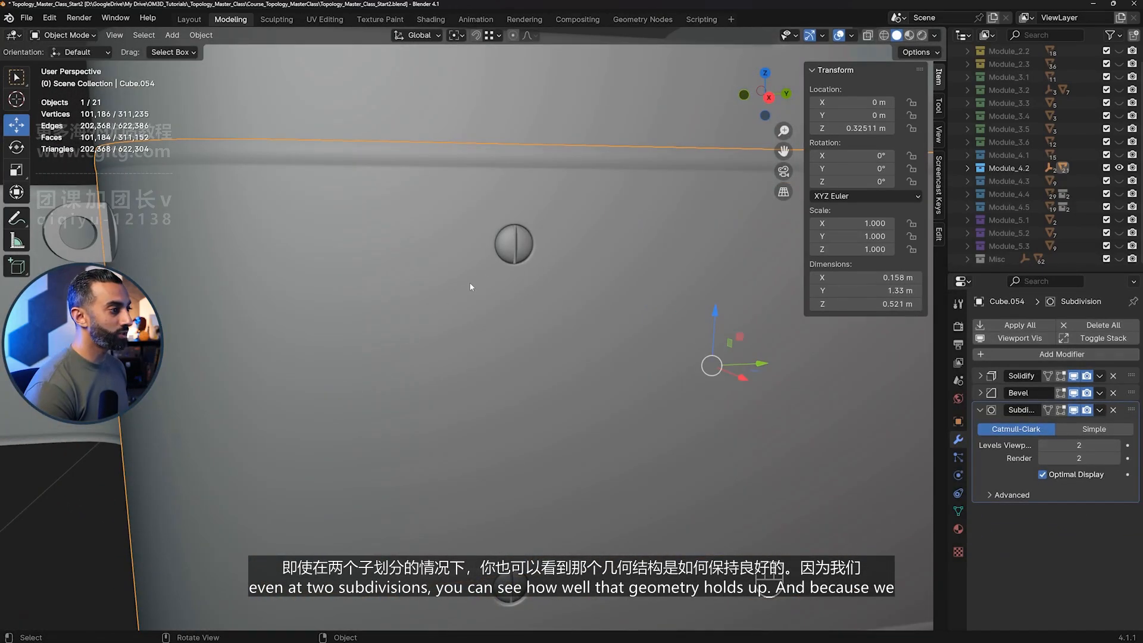
scroll(517, 257, up, 1)
middle_drag(518, 256, 530, 255)
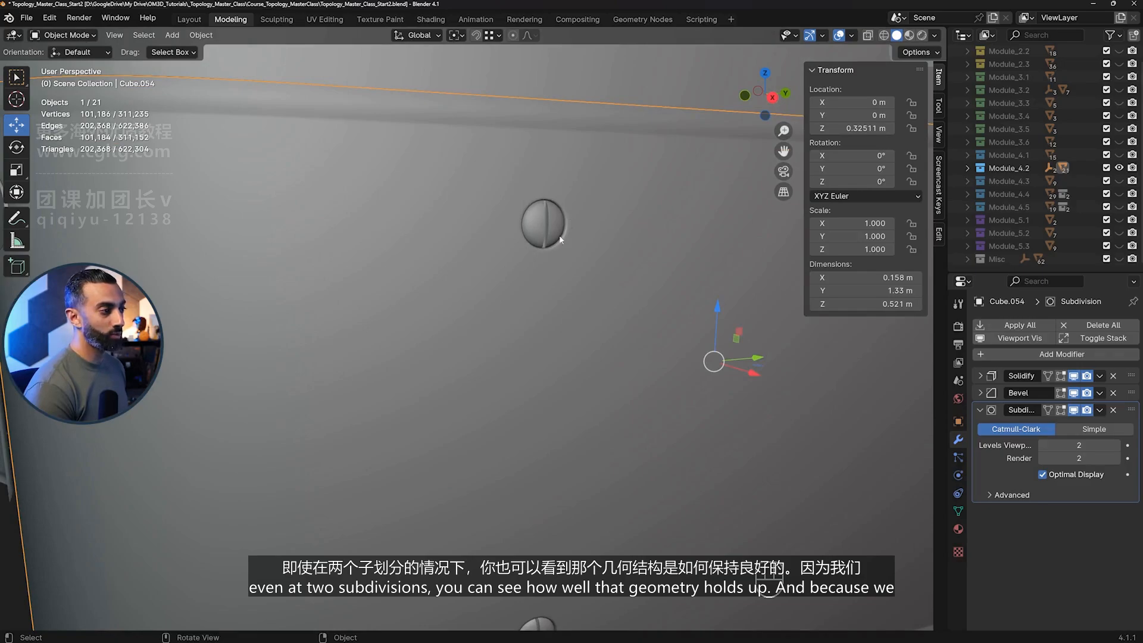
key(Tab)
alt+click(531, 197)
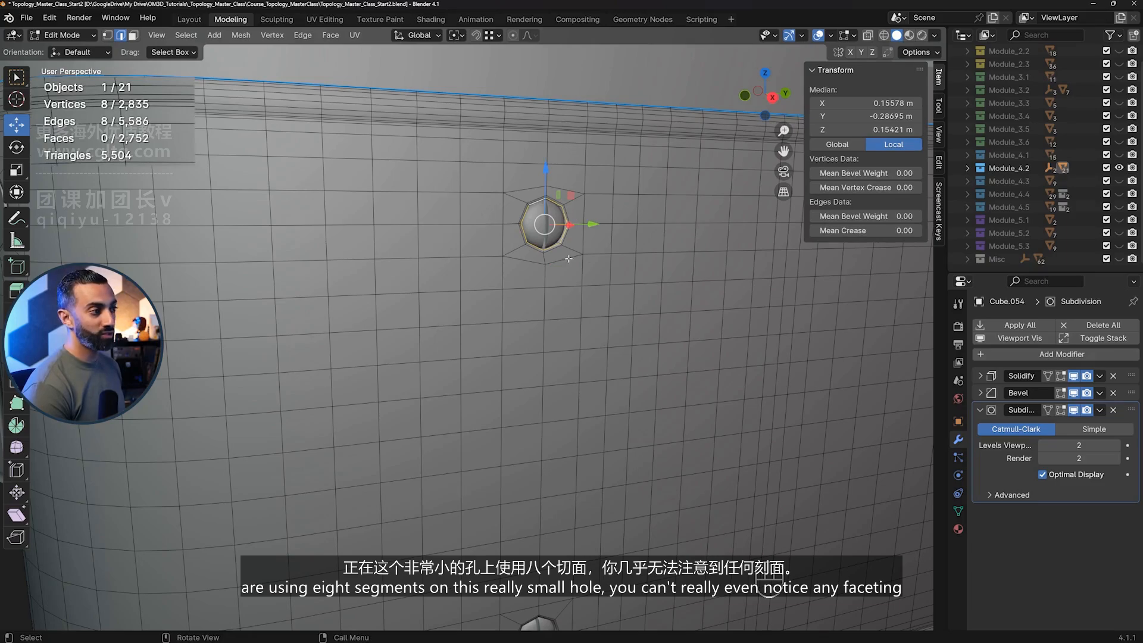
scroll(568, 259, down, 5)
key(Tab)
scroll(500, 277, up, 3)
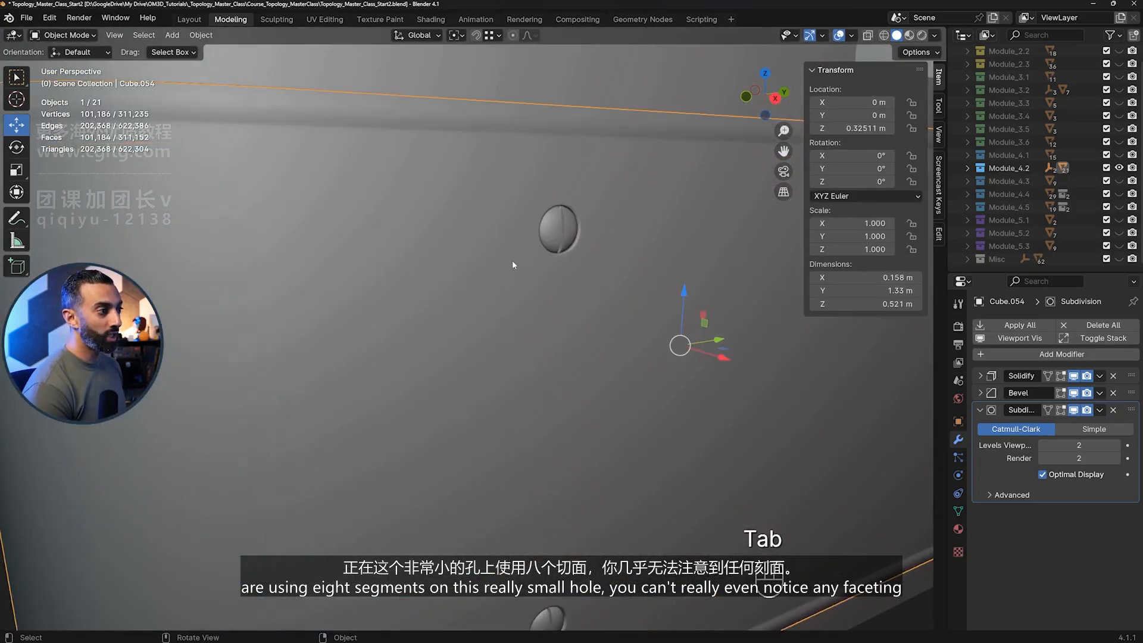
- Isolate the panel with holes in local view and select the edge loop of its larger corner hole
scroll(512, 264, up, 1)
shift+middle_drag(598, 204, 705, 343)
scroll(571, 240, up, 1)
scroll(548, 249, down, 5)
key(KP_Divide)
scroll(706, 342, up, 5)
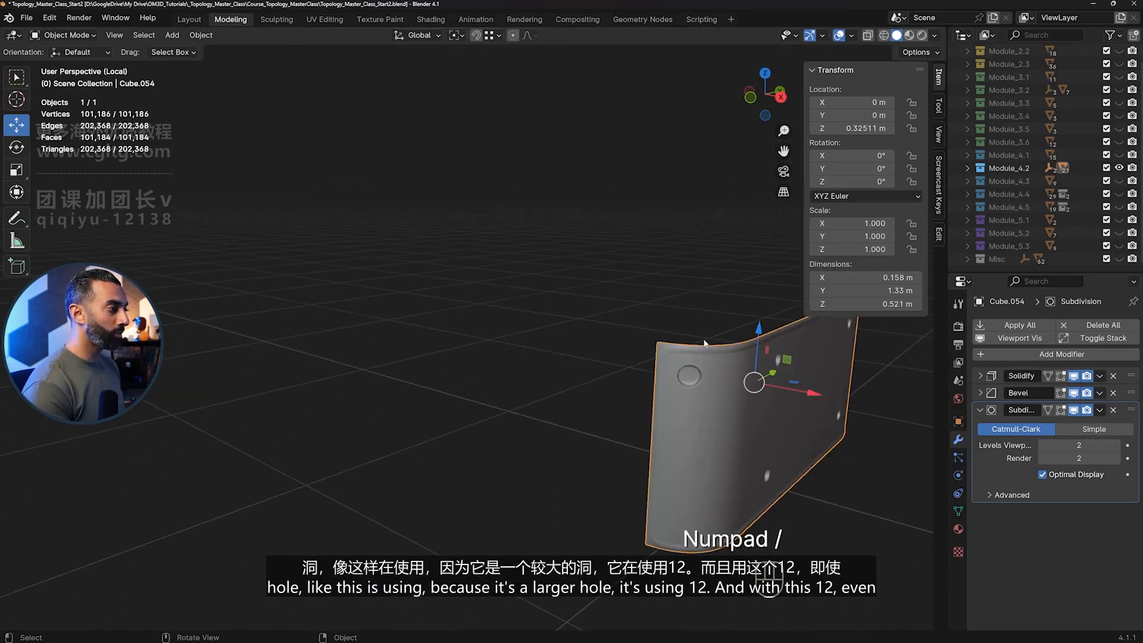
scroll(648, 318, down, 1)
shift+middle_drag(653, 373, 600, 345)
key(Tab)
shift+middle_drag(804, 381, 599, 323)
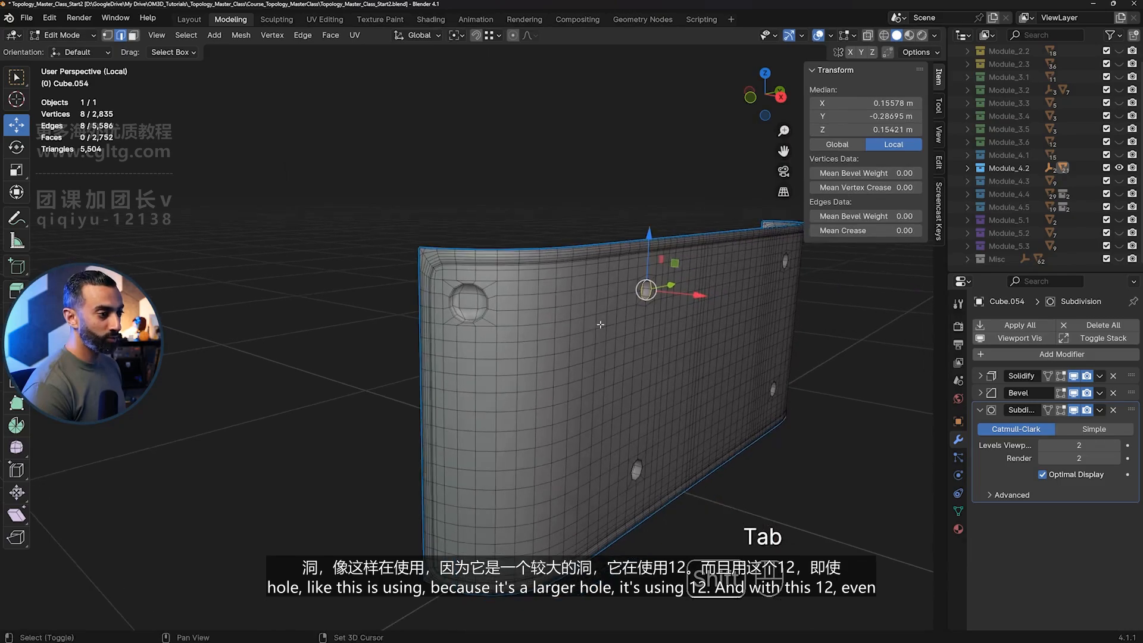
scroll(505, 295, up, 3)
alt+click(494, 298)
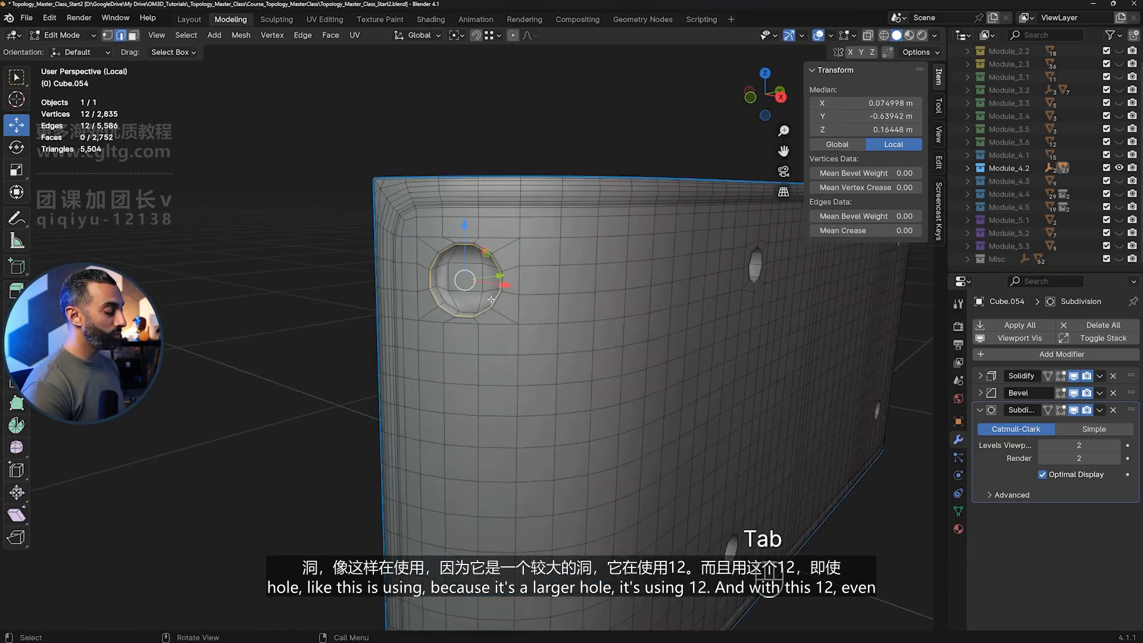
- Return to Object Mode and examine the larger corner hole's shading at two subdivision levels
key(Tab)
middle_drag(533, 317, 514, 312)
shift+middle_drag(440, 264, 504, 297)
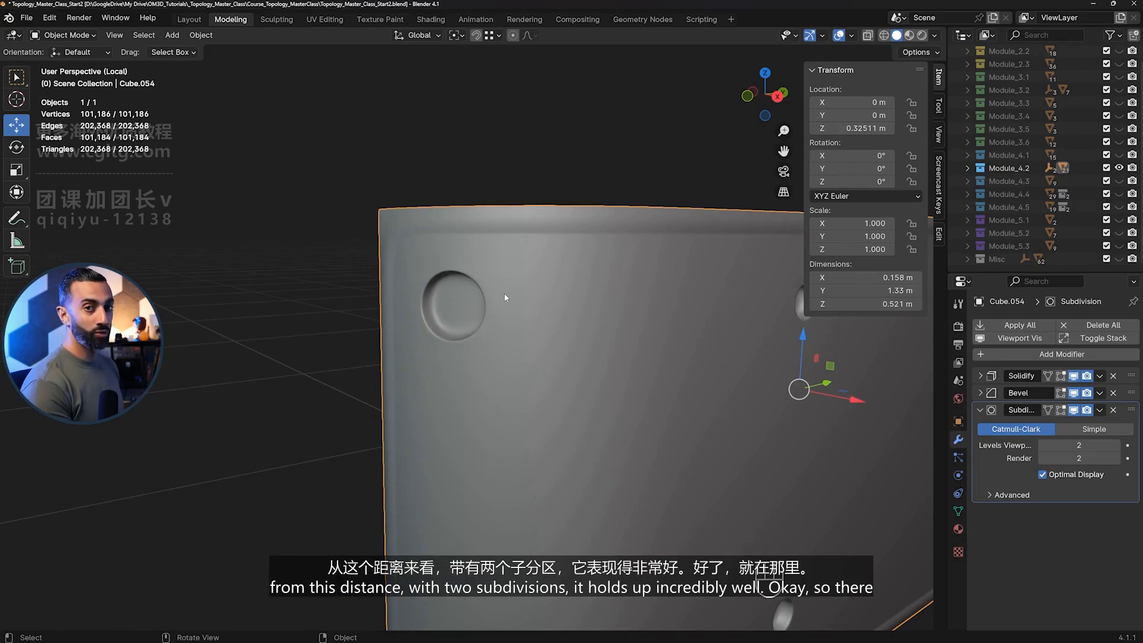
- Exit local view and return to Object Mode with both cameras in view
key(Tab)
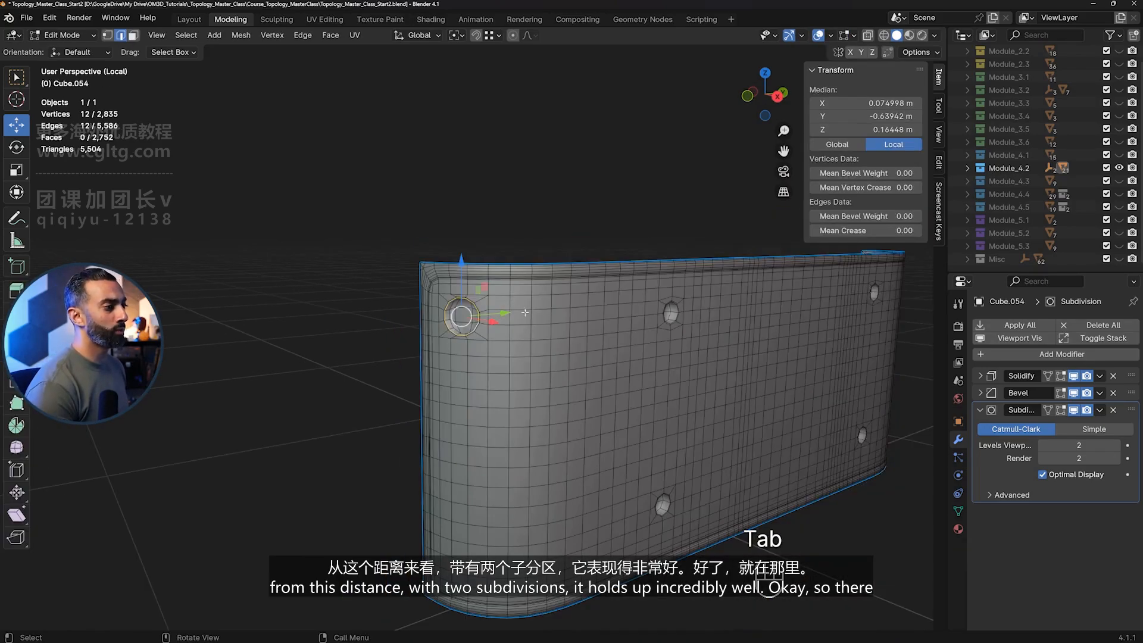
key(KP_Divide)
scroll(542, 340, down, 5)
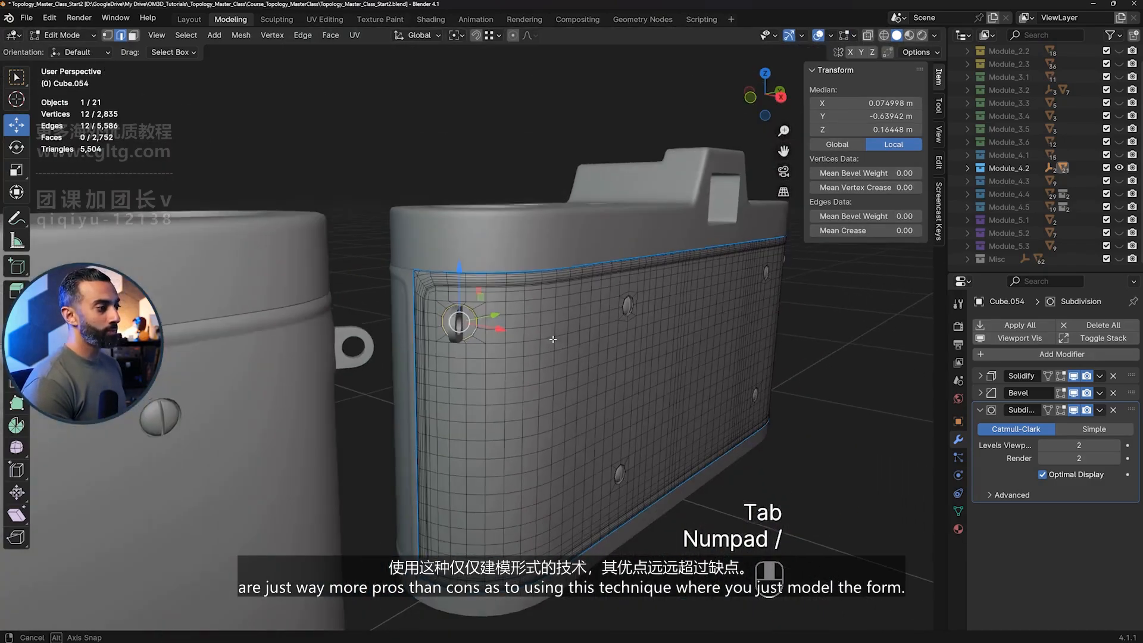
middle_drag(543, 340, 555, 352)
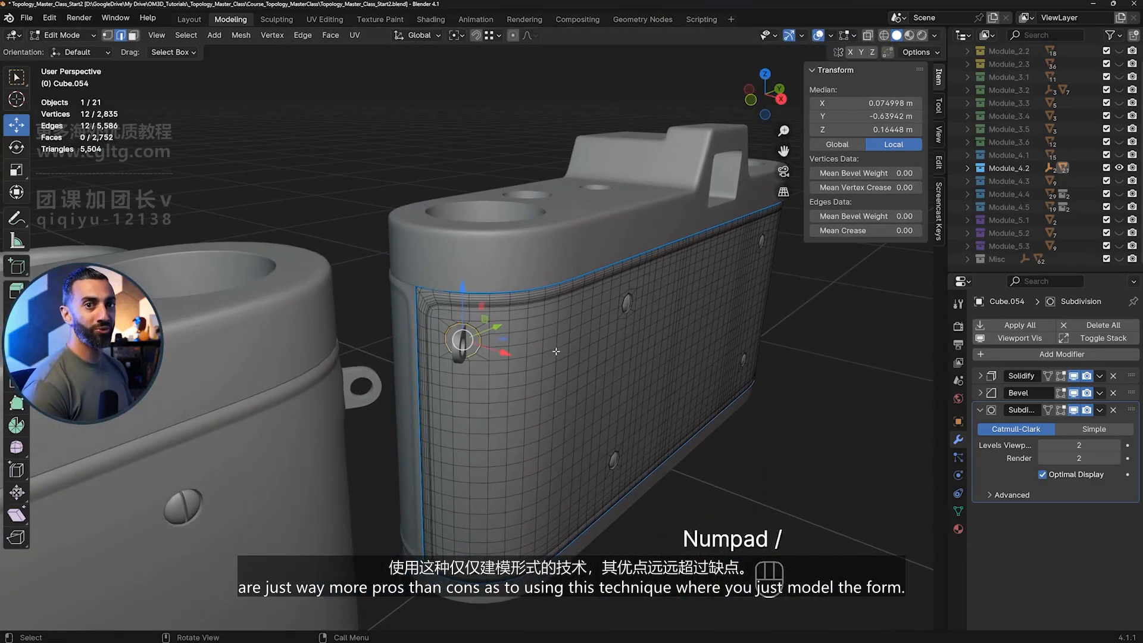
scroll(556, 353, down, 2)
key(Tab)
mouse_move(556, 352)
middle_down()
mouse_move(549, 373)
mouse_move(551, 352)
middle_up()
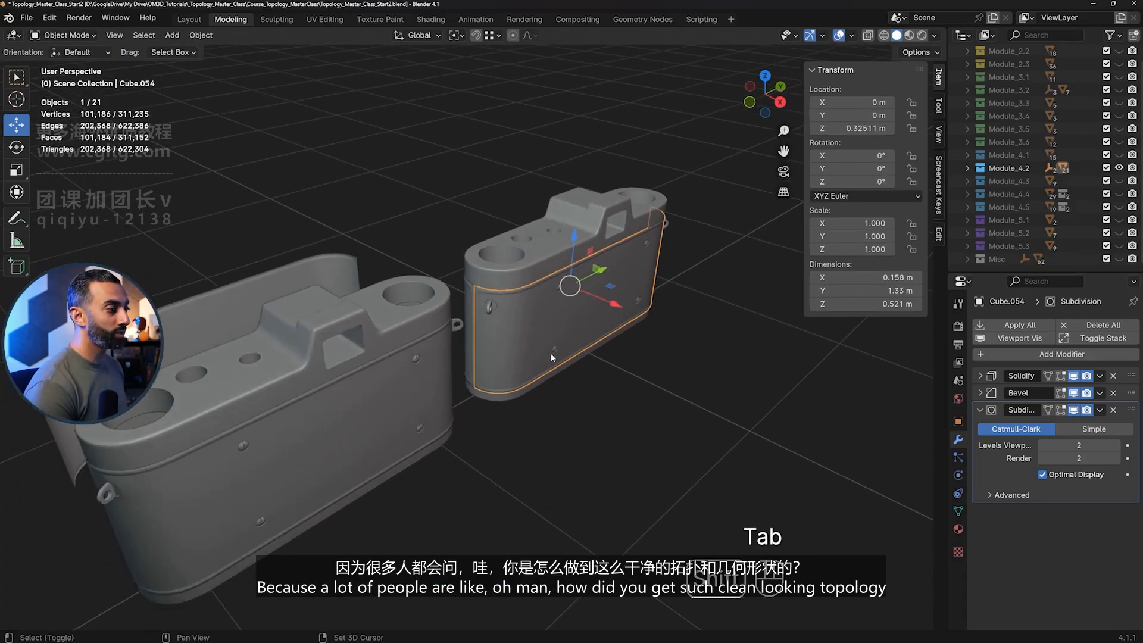
- Show the wireframe overlay again and set the panel with holes to Subdivision viewport level 1
key(ctrl+alt+z)
shift+middle_drag(607, 322, 565, 310)
scroll(566, 310, up, 1)
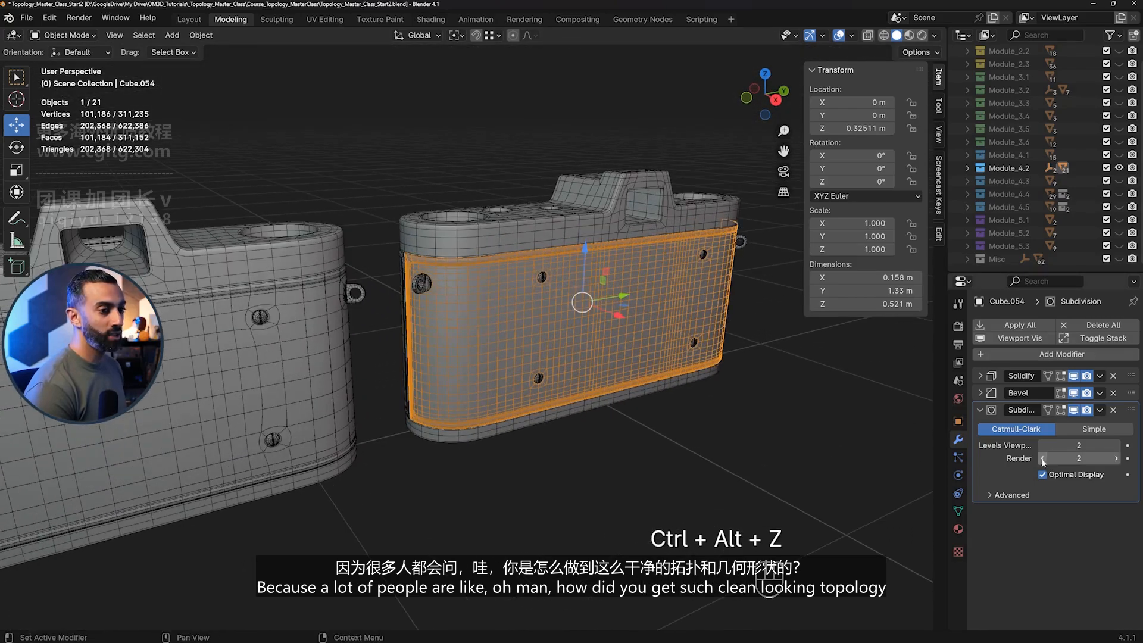
click(1039, 445)
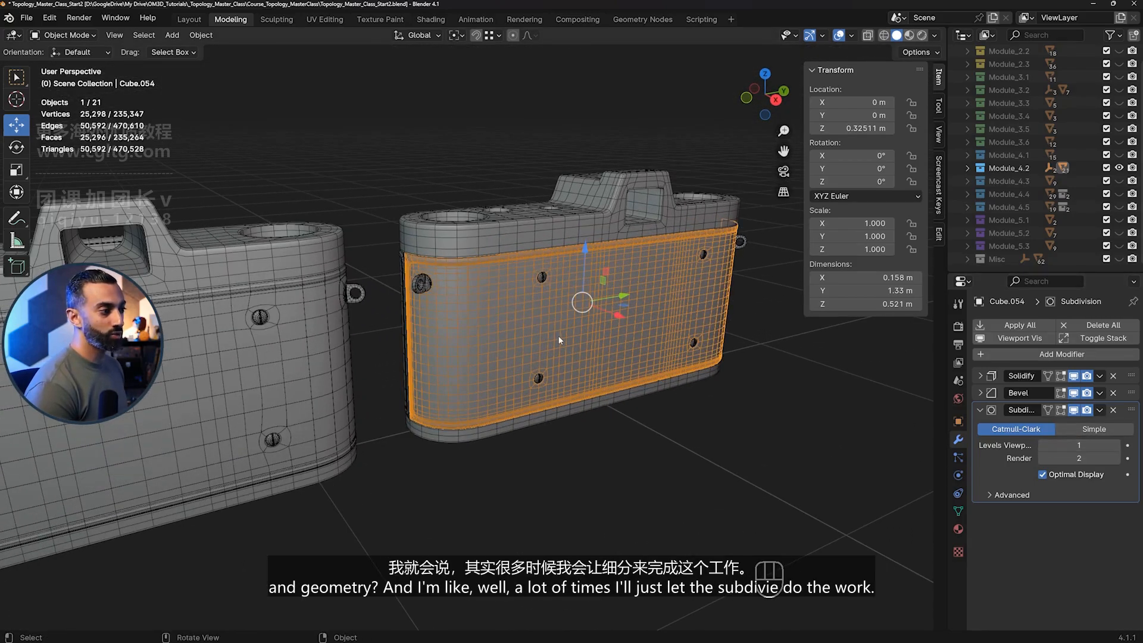
middle_drag(558, 334, 570, 342)
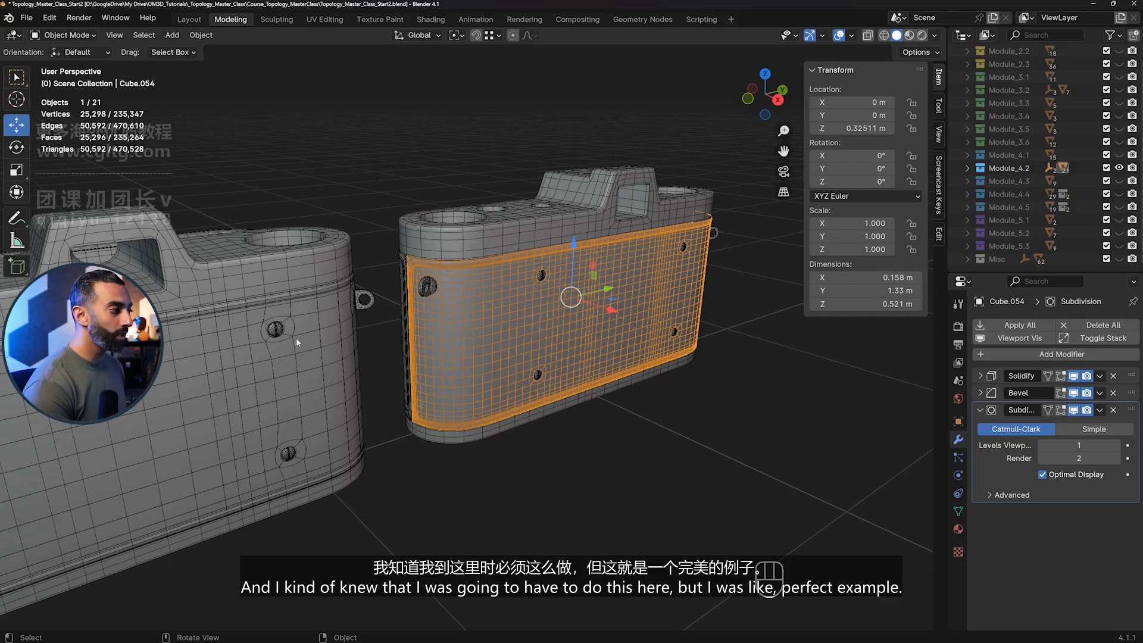
- Select the neighbouring camera's panel and compare the mesh density of the two cameras
click(365, 429)
scroll(560, 363, up, 2)
shift+middle_drag(559, 357, 513, 387)
scroll(514, 386, up, 3)
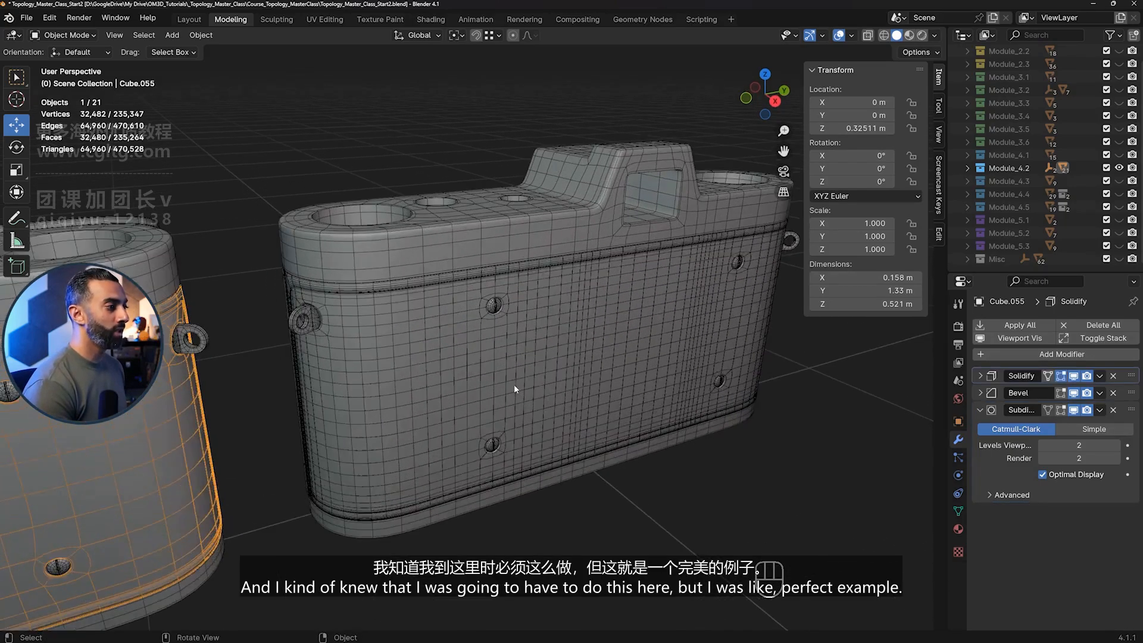
scroll(548, 321, down, 3)
shift+middle_drag(392, 335, 569, 360)
scroll(548, 321, down, 3)
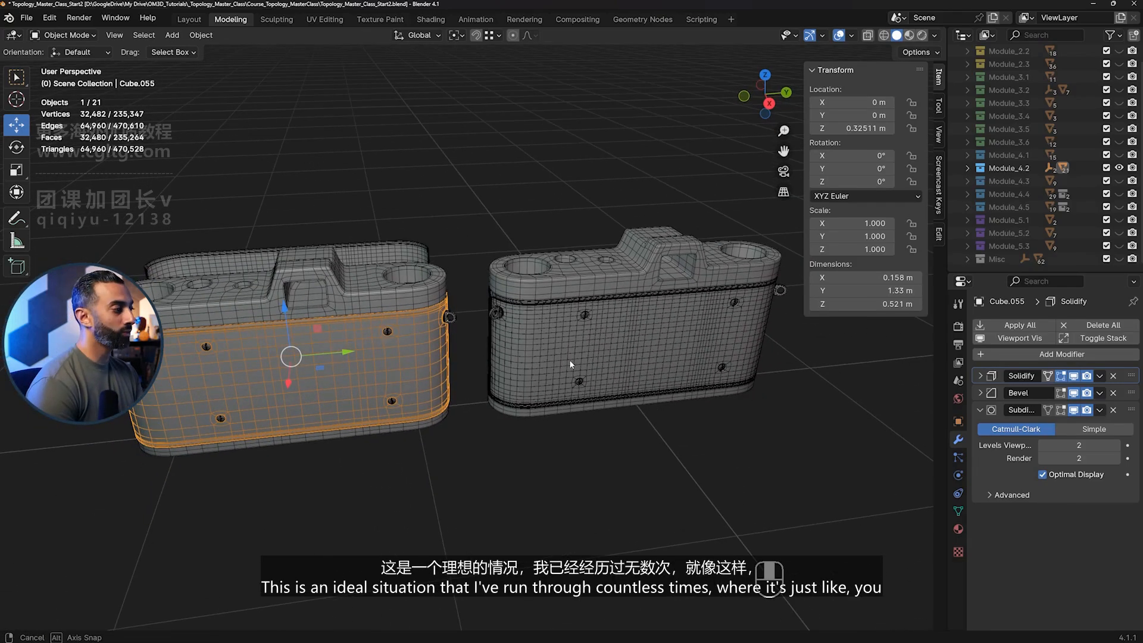
- Isolate the copied hole-free panel in local view and enter Edit Mode with face selection
scroll(374, 347, up, 2)
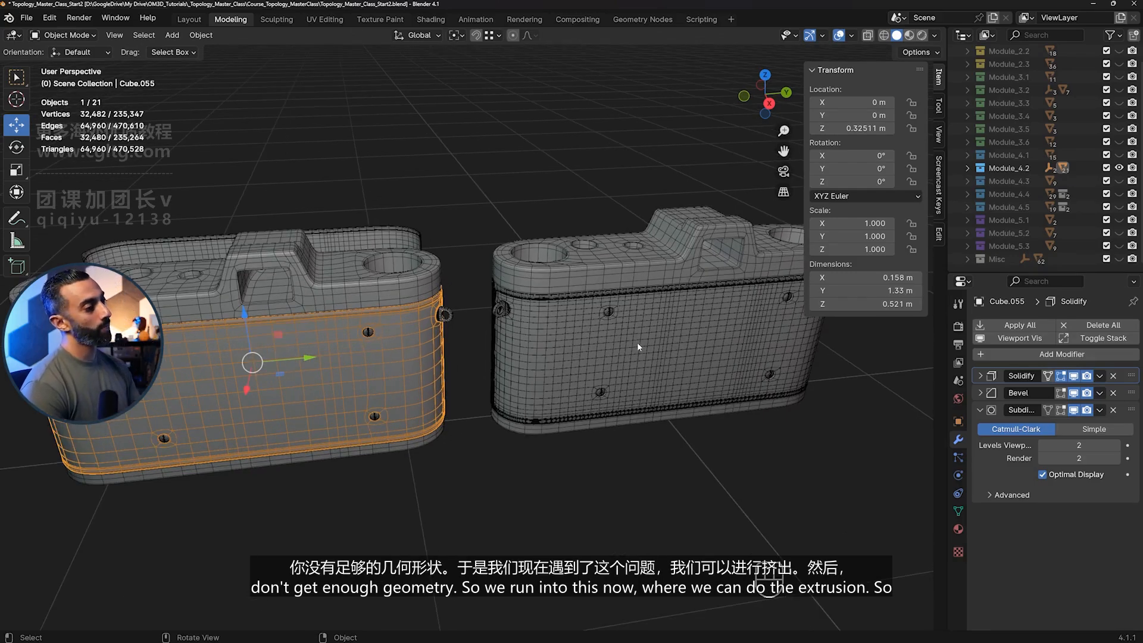
scroll(453, 309, up, 3)
shift+middle_drag(637, 341, 453, 316)
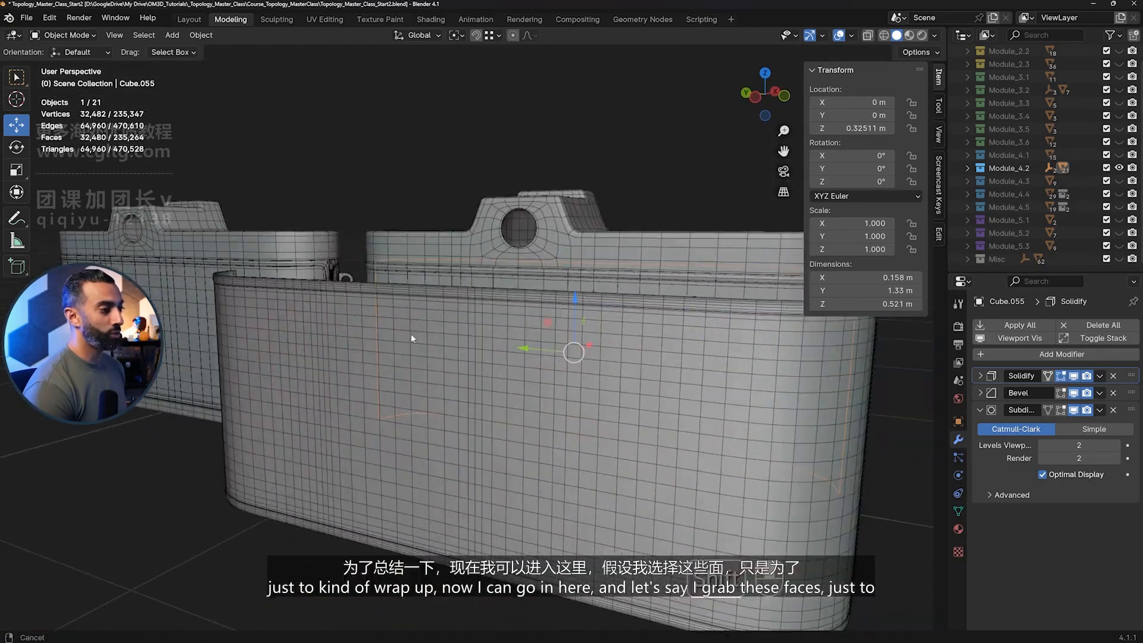
click(437, 351)
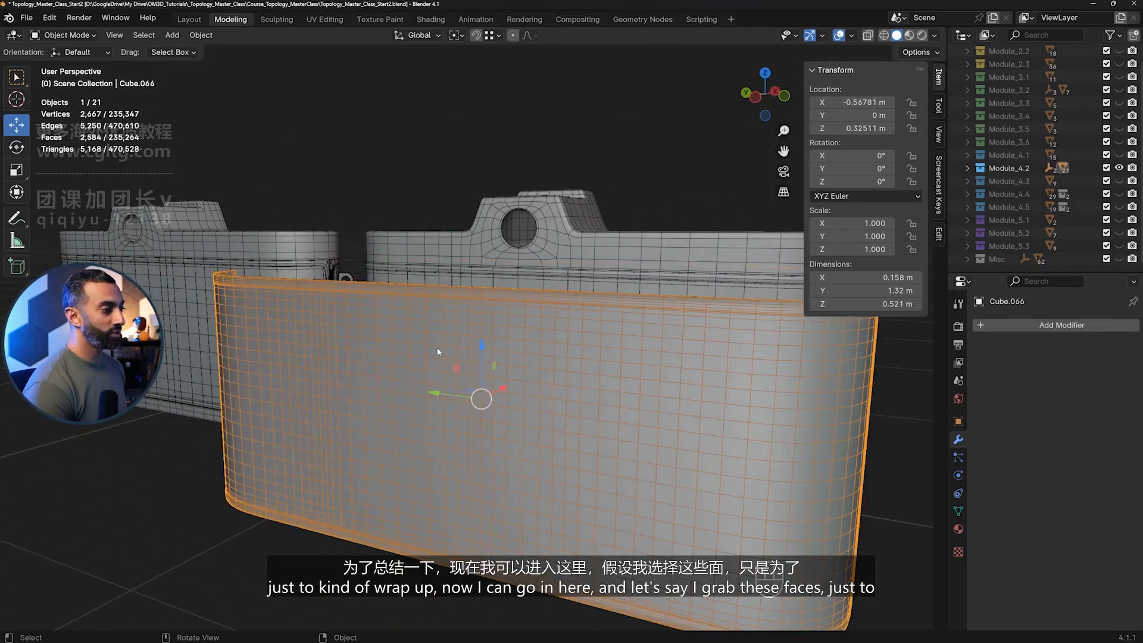
key(KP_Divide)
middle_drag(630, 310, 494, 208)
key(Tab)
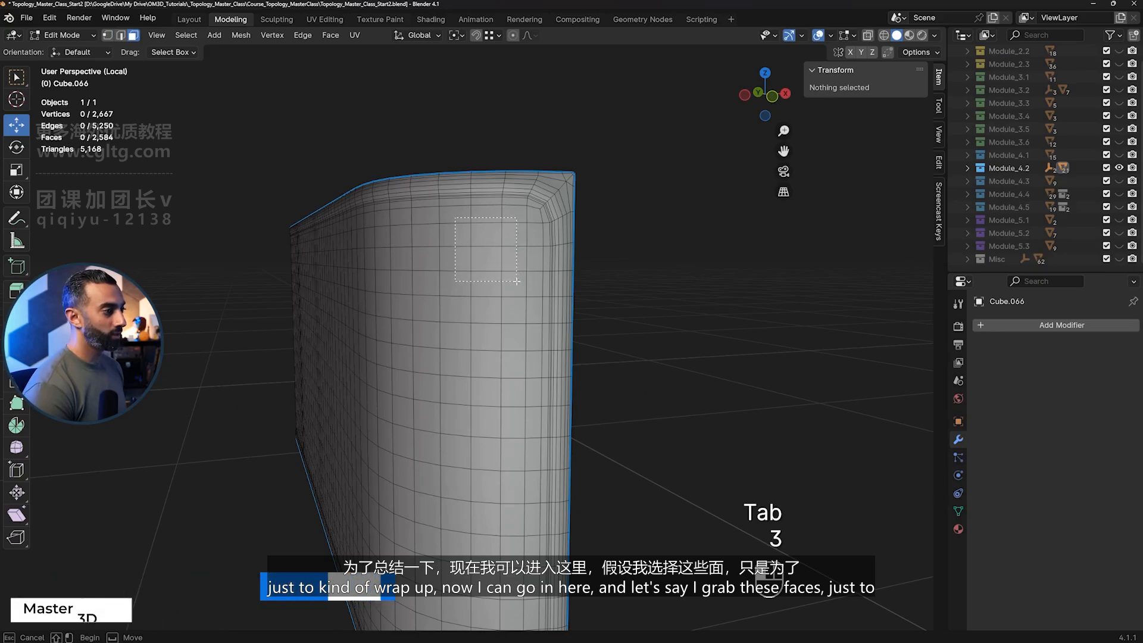
- Select a block of 12 faces near the panel's upper corner and inset it by about 0.011 m
drag(443, 208, 523, 292)
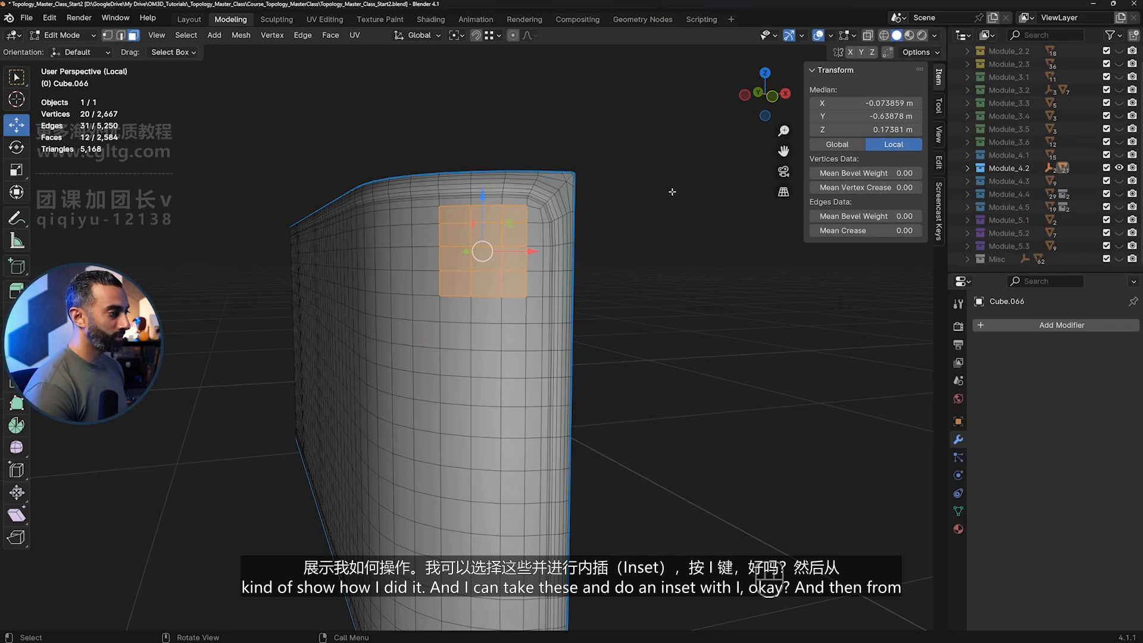
key(i)
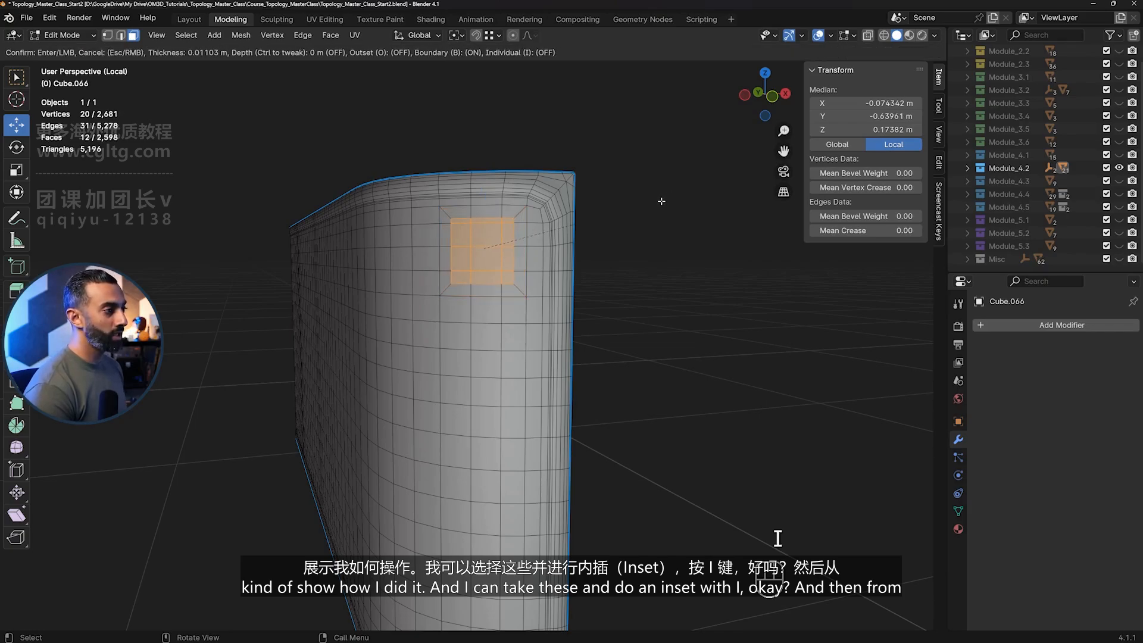
click(662, 201)
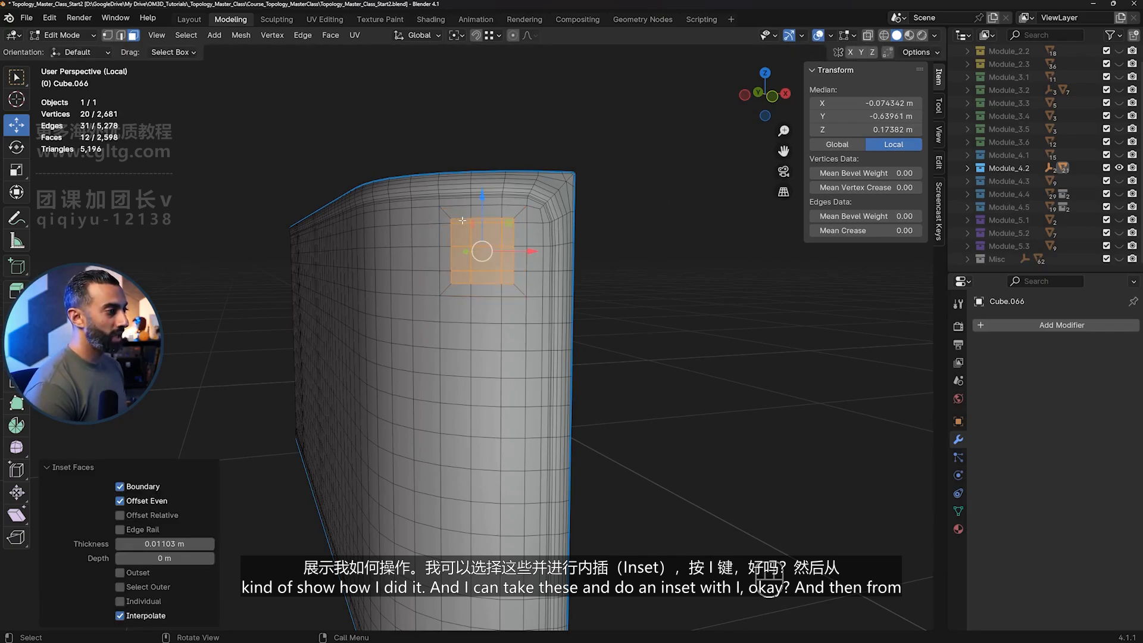
- Round the inset face block near the upper corner with LoopTools Circle, with Radius off and an angle of -12°
right_click(469, 231)
mouse_move(475, 213)
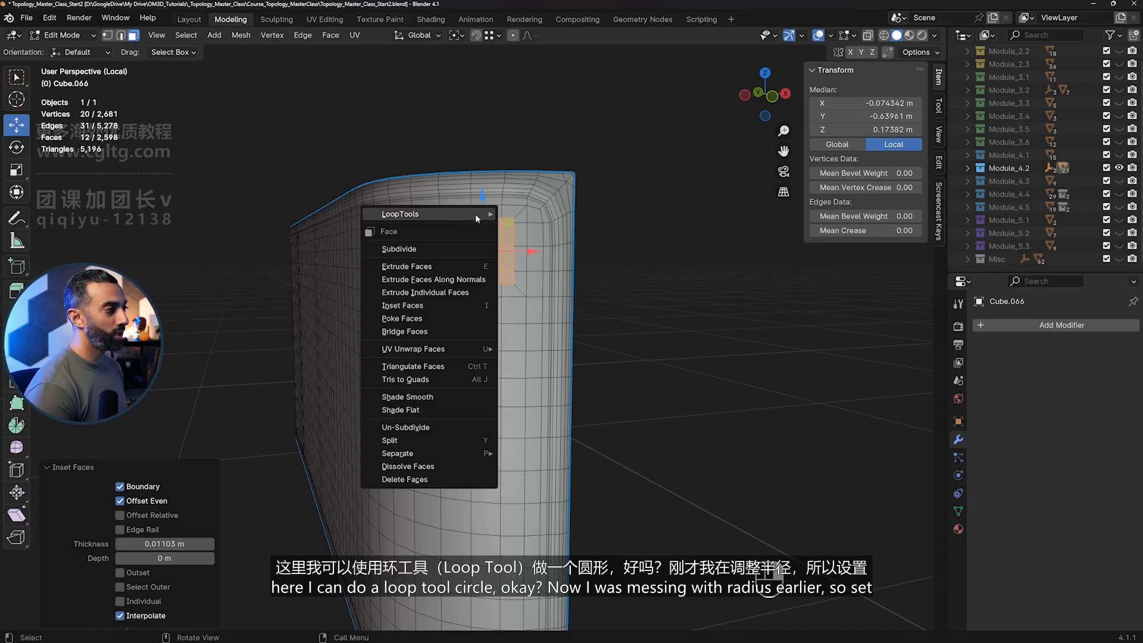
click(529, 227)
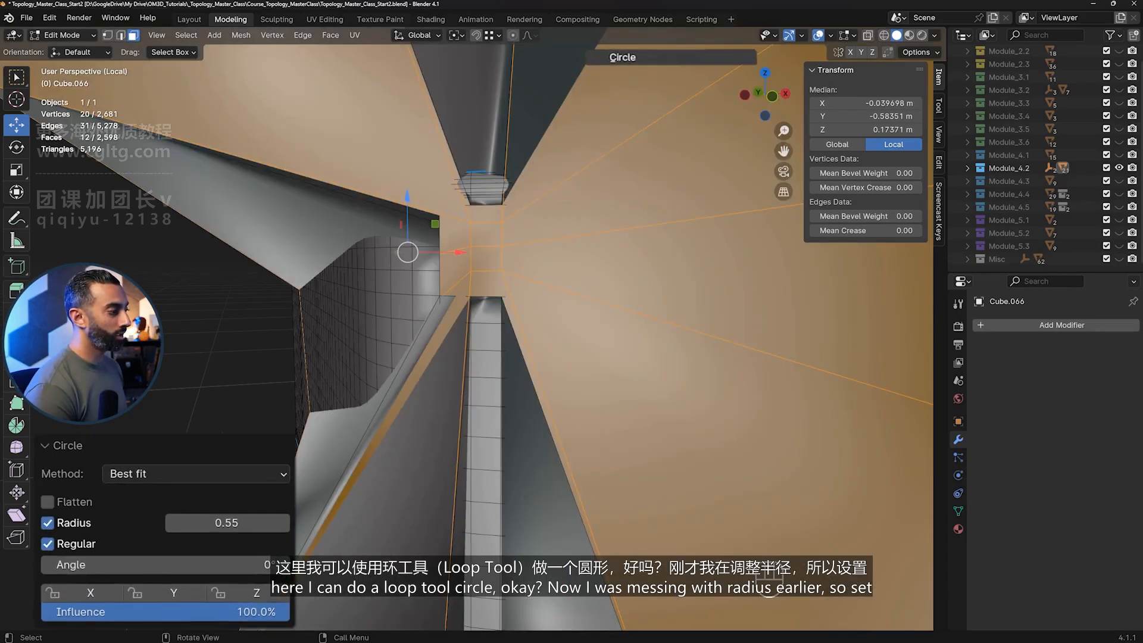
click(48, 522)
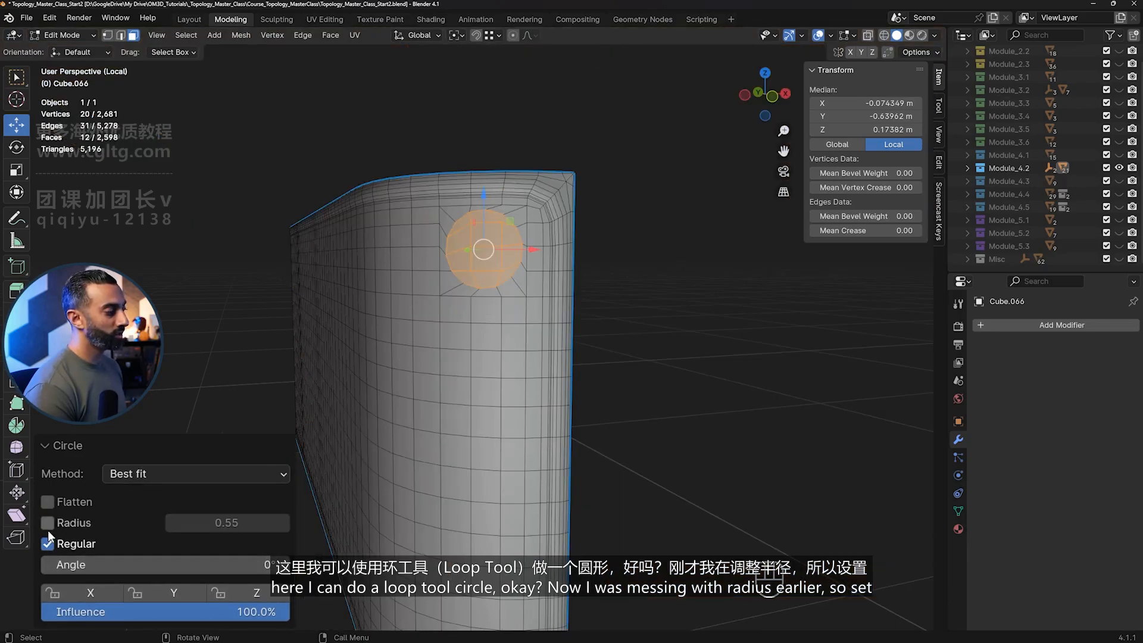
key(KP_Decimal)
middle_drag(512, 250, 571, 363)
drag(244, 565, 214, 565)
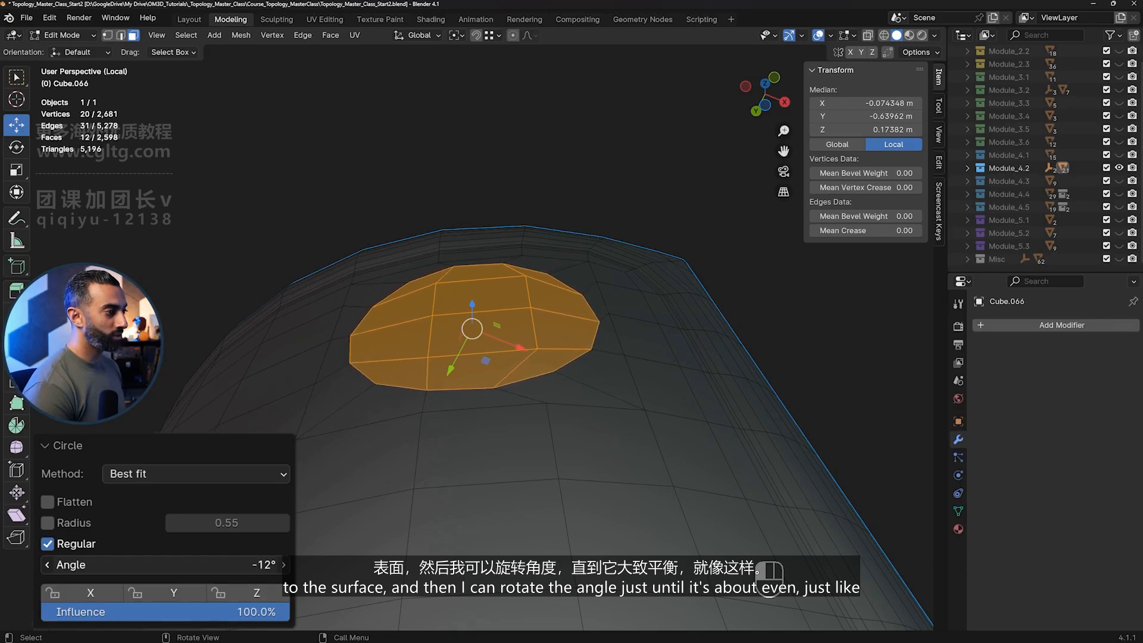
- Extrude the circular faces about 0.018 m into the panel
middle_drag(548, 309, 493, 285)
key(e)
click(600, 330)
- Flatten the extruded faces with LoopTools and compare the hole floor with and without the flattening, keeping it flattened
right_click(493, 282)
mouse_move(493, 282)
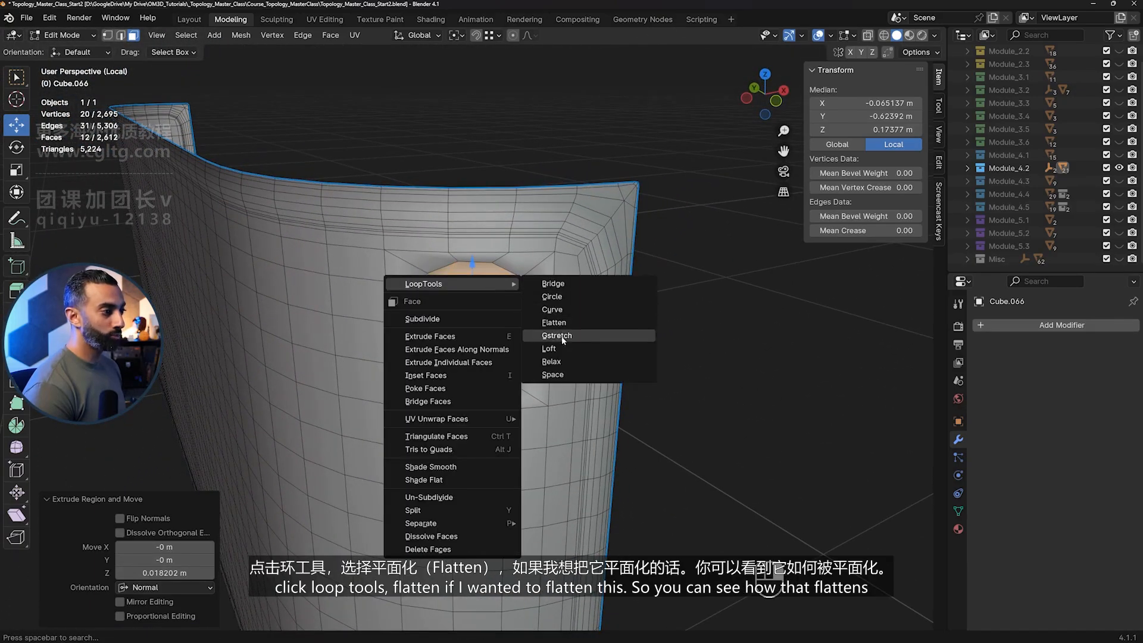
click(554, 322)
middle_drag(554, 322, 503, 253)
key(ctrl+z)
key(ctrl+shift+z)
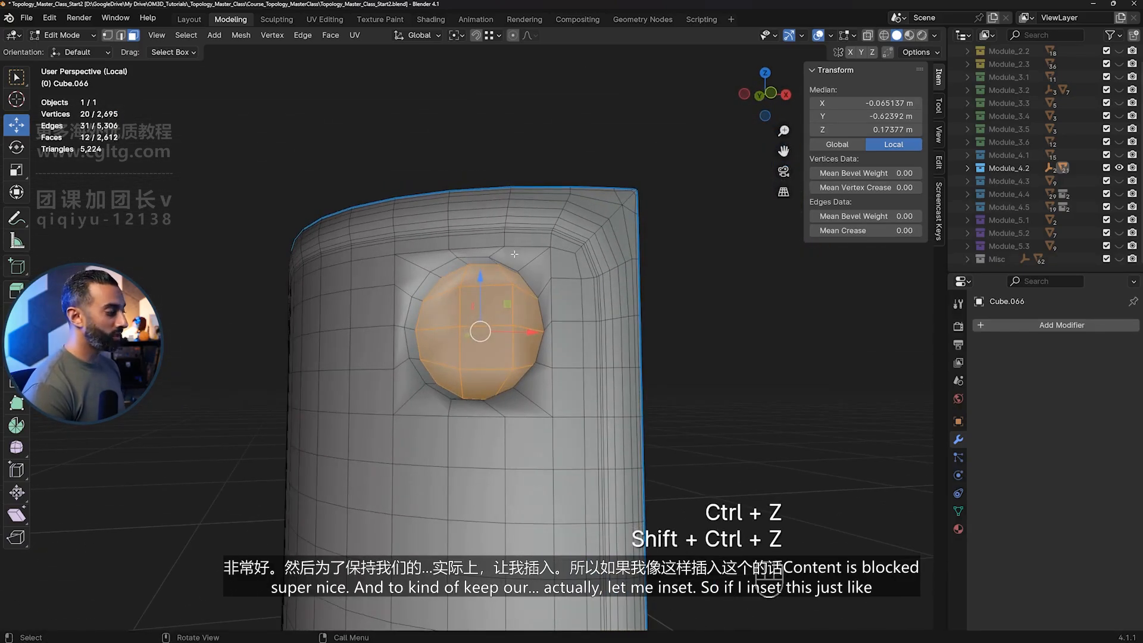
key(2)
alt+click(486, 269)
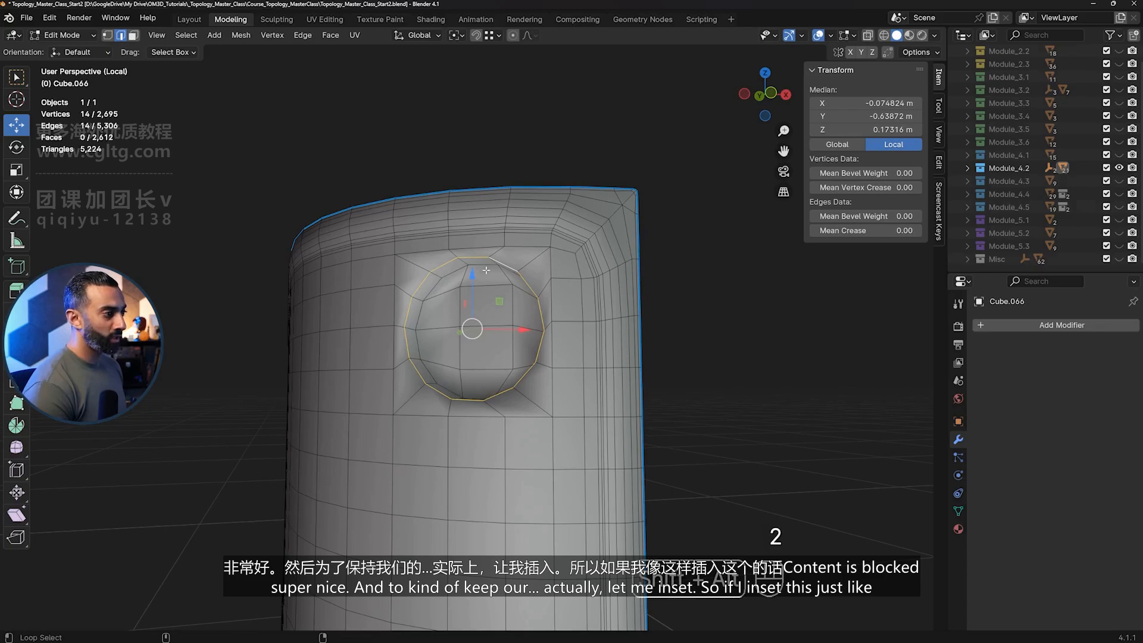
middle_drag(486, 269, 513, 304)
key(ctrl+z)
key(ctrl+z)
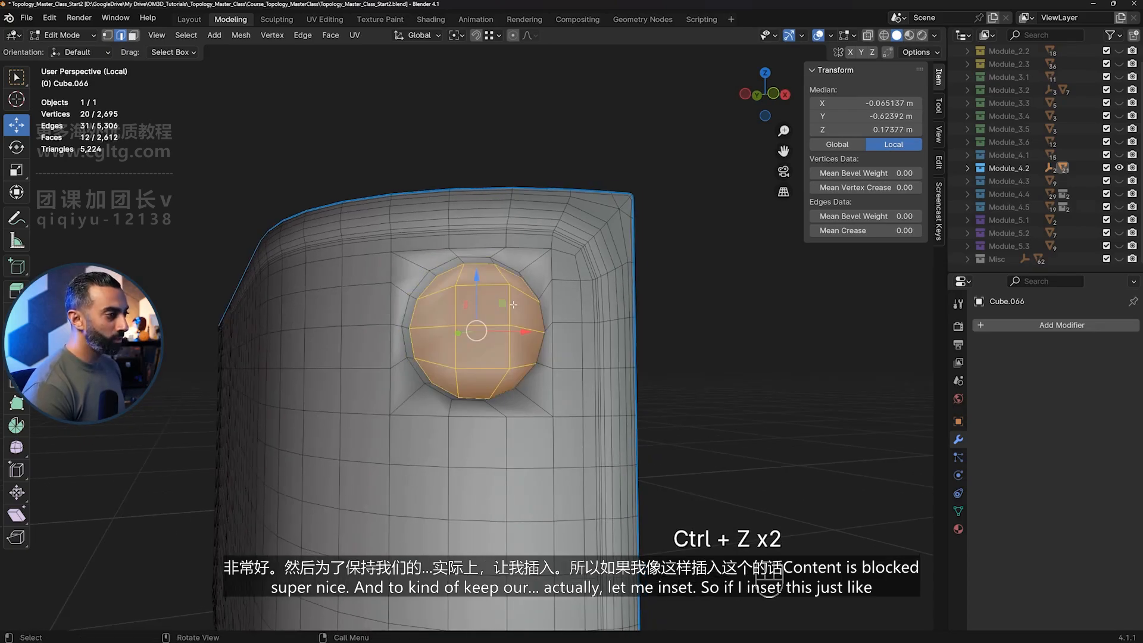
- Inset the flattened floor faces of the corner hole by about 0.004 m
key(3)
key(i)
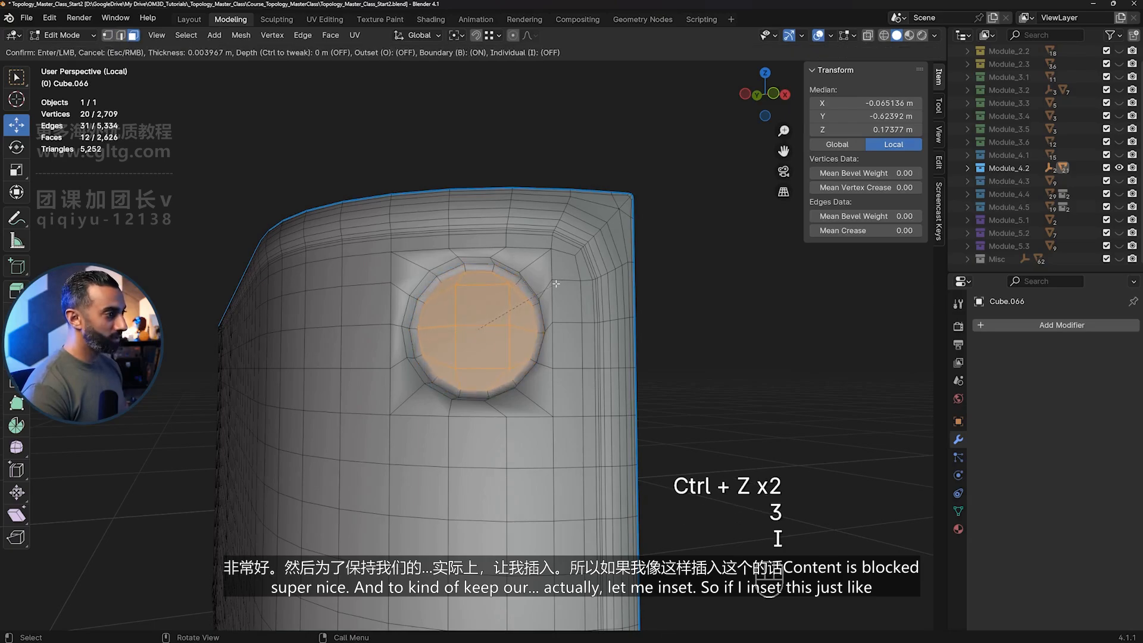
click(553, 285)
middle_drag(553, 284, 490, 352)
drag(507, 367, 441, 296)
key(ctrl+z)
- Inset the hole floor once more and merge its faces at center
key(i)
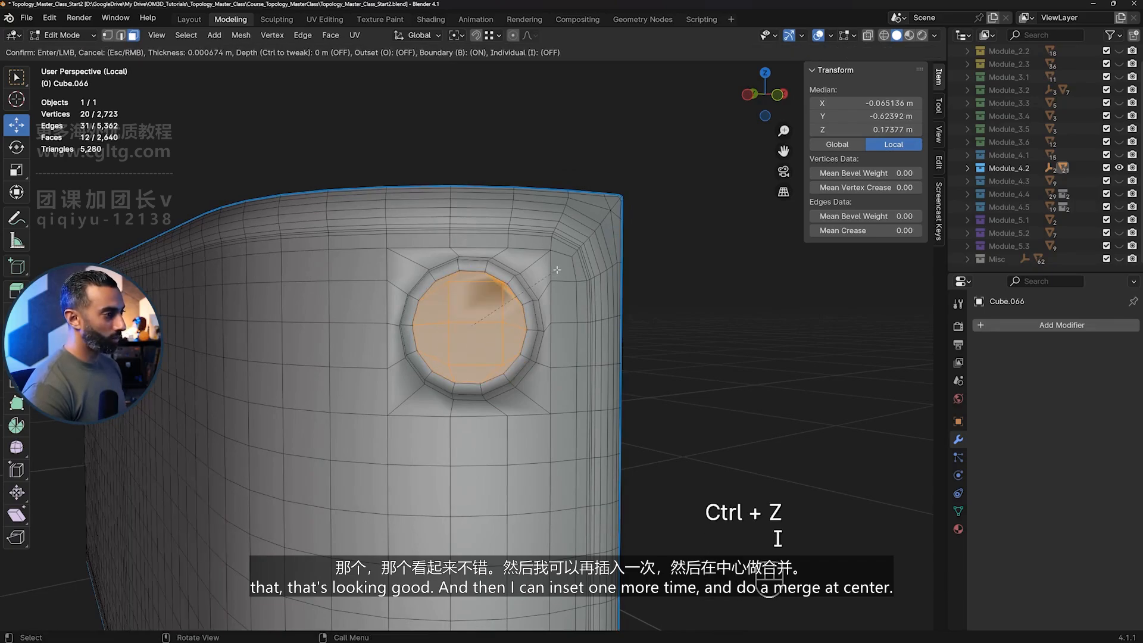
click(556, 270)
key(m)
click(556, 269)
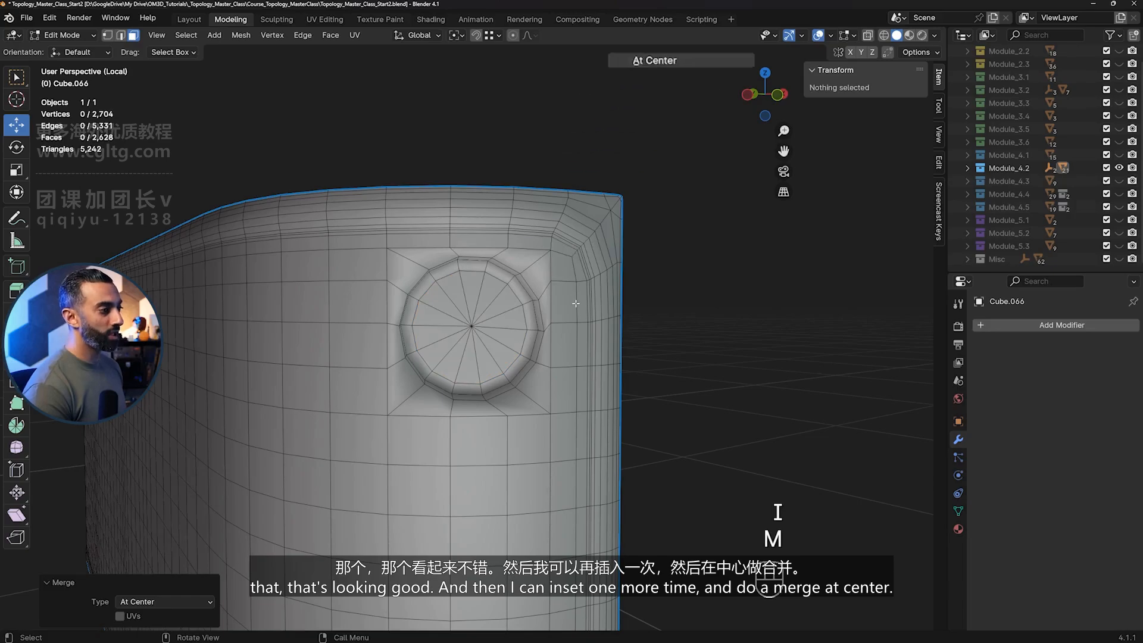
- Select the corner hole's outer rim and inner floor edge loops and set their mean edge bevel weight to 1
middle_drag(556, 269, 467, 290)
key(2)
alt+shift+click(434, 279)
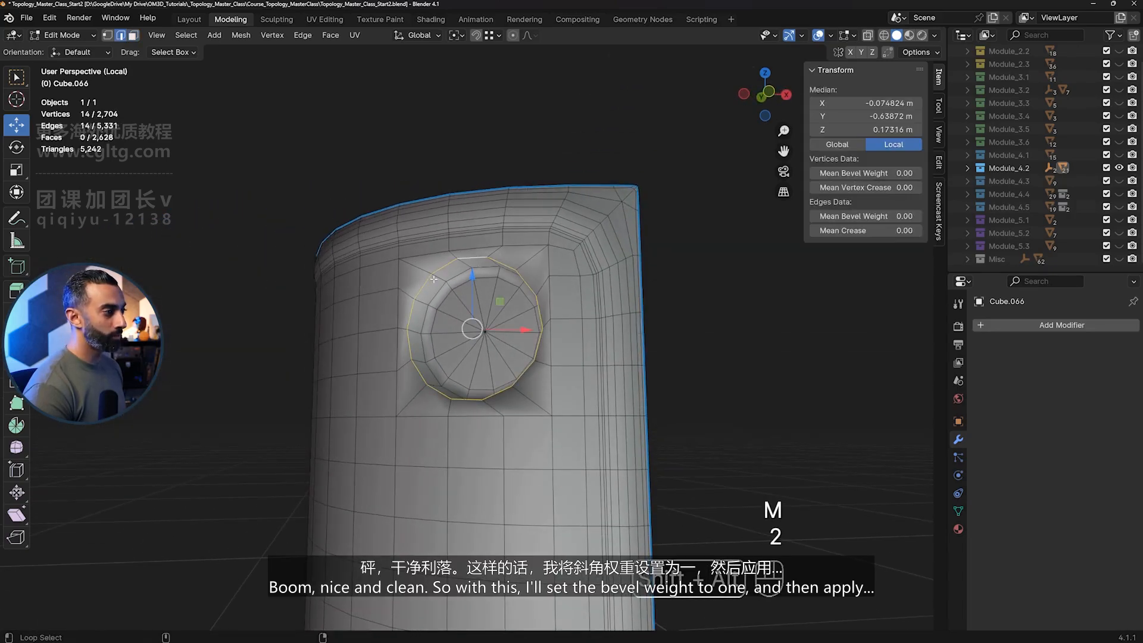
alt+shift+click(452, 279)
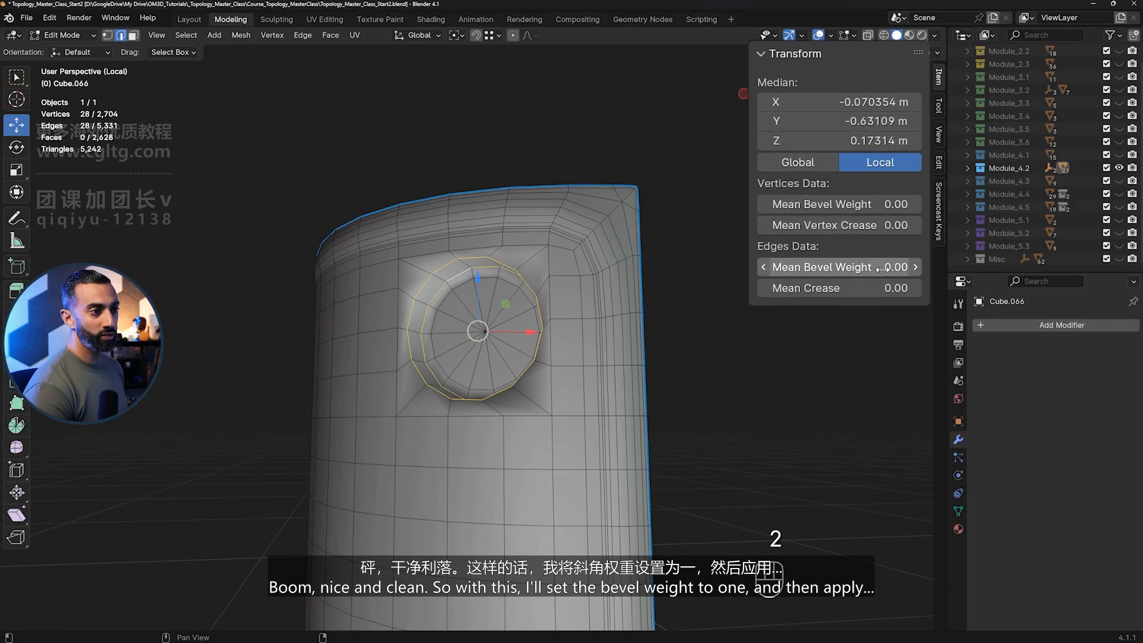
click(896, 218)
text(1)
key(Return)
- Leave Edit Mode and local view, and copy the modifiers from the subdivided panel with holes to the copied panel
key(Tab)
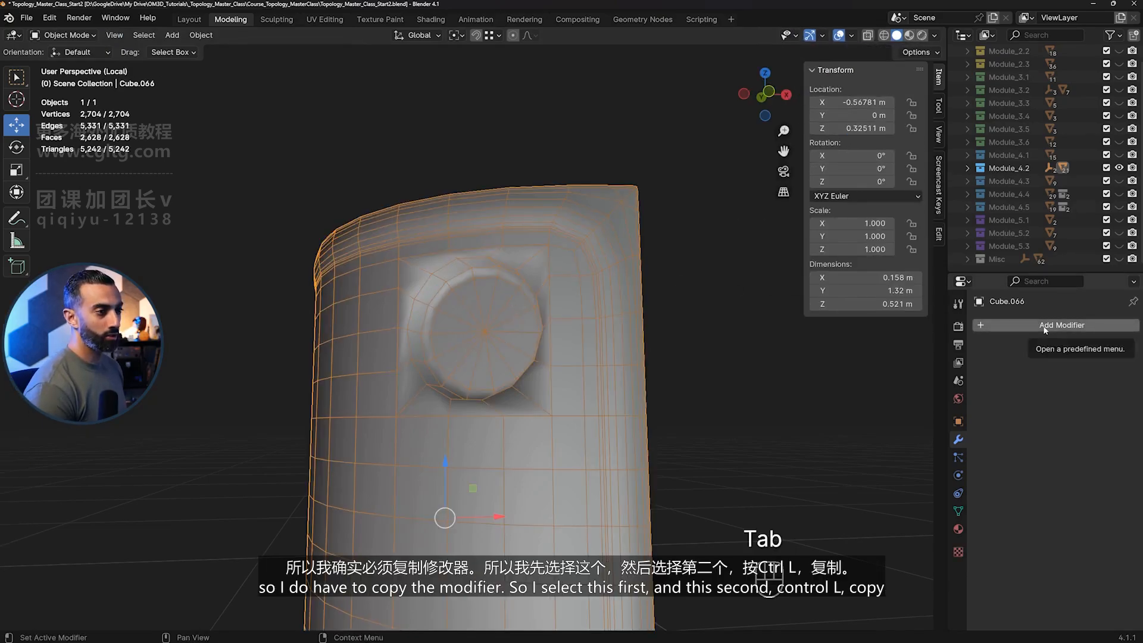
scroll(513, 252, down, 2)
key(KP_Divide)
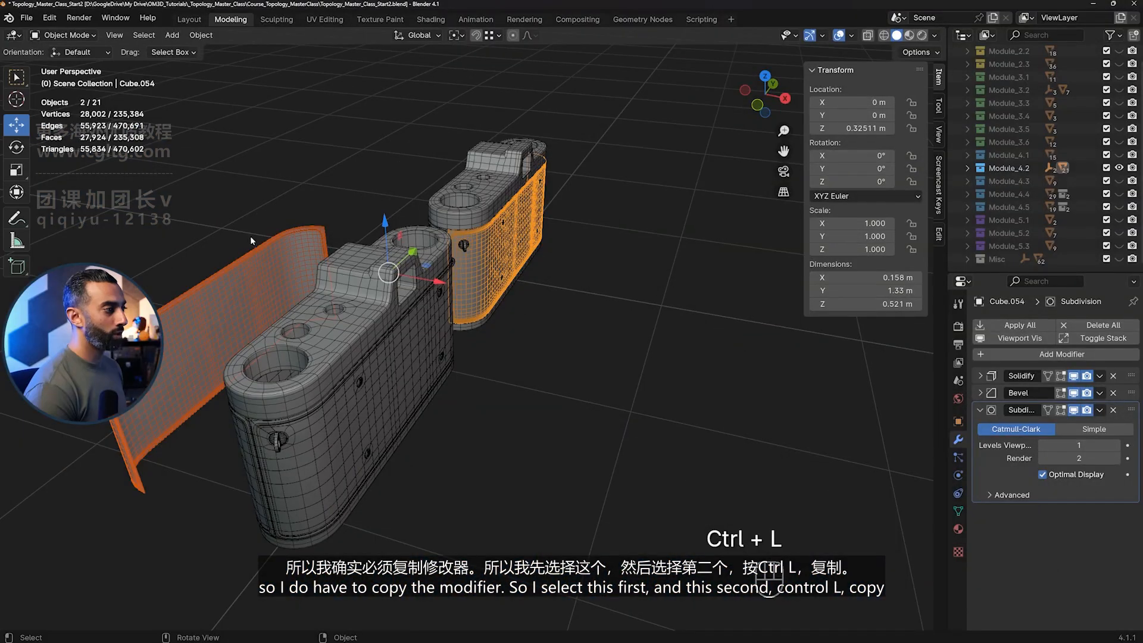
click(255, 263)
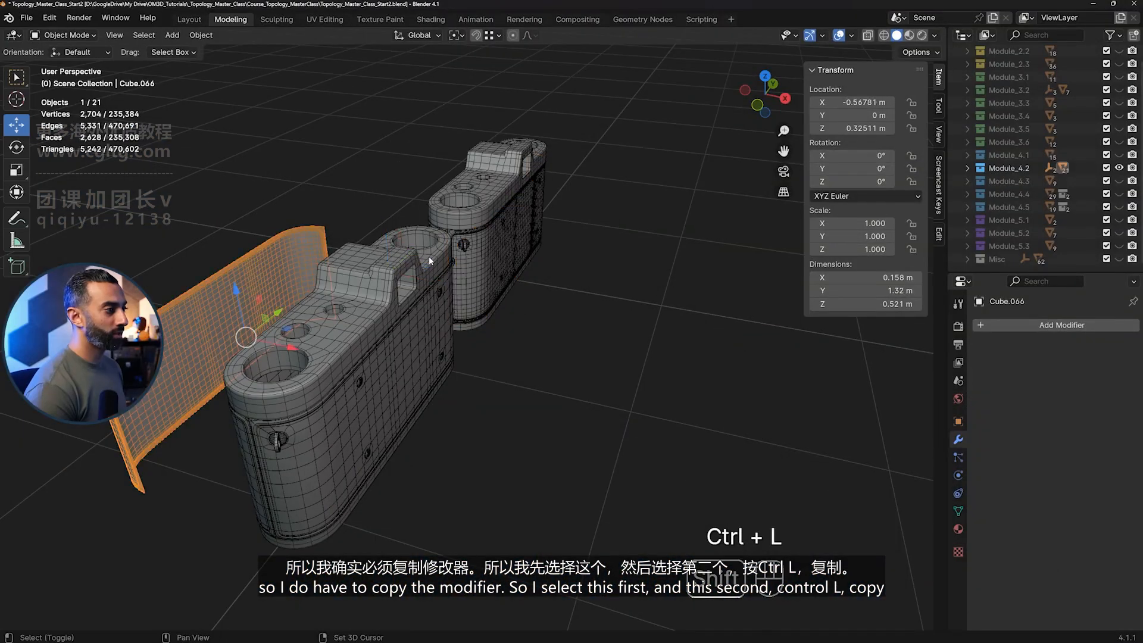
shift+click(472, 254)
key(ctrl+l)
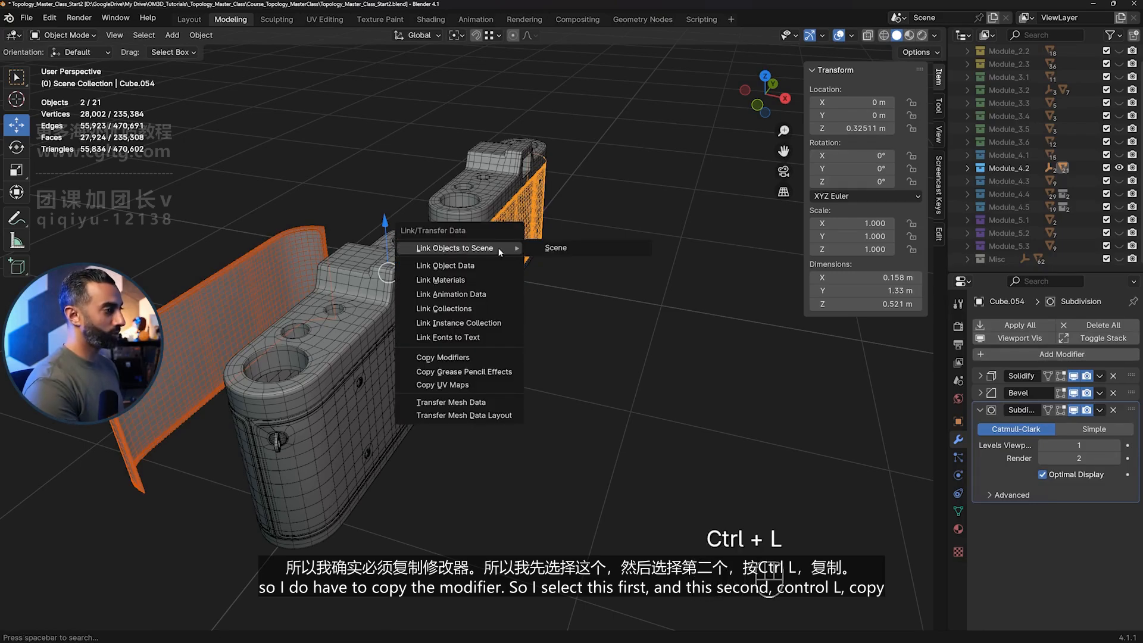
click(488, 357)
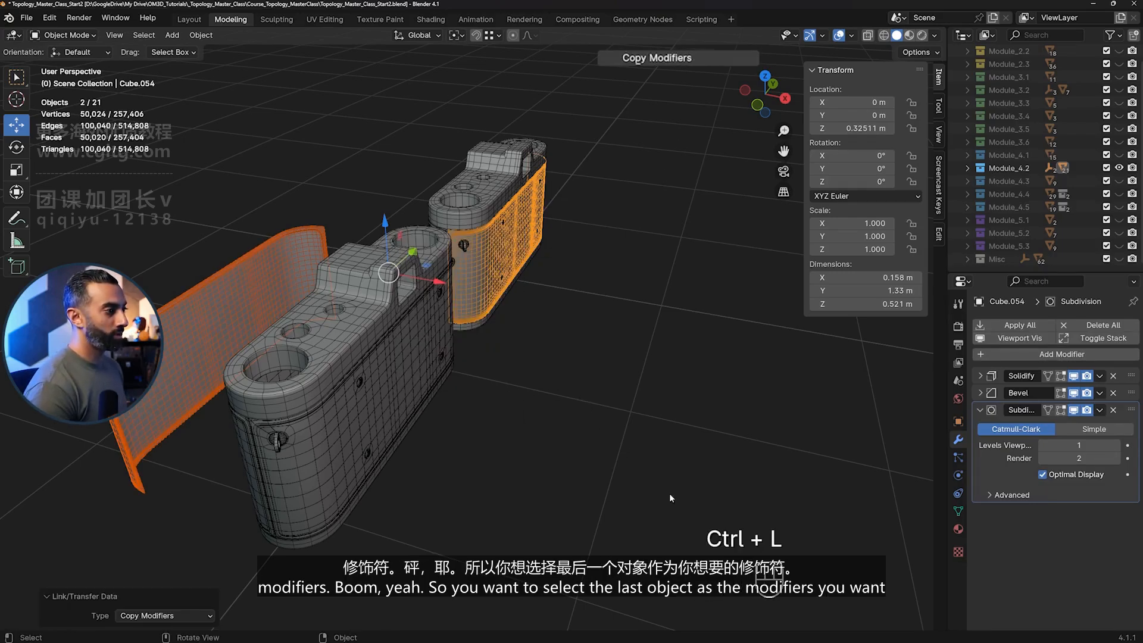
- Isolate the copied panel in local view, hide the wireframe overlay, and inspect the corner hole in Object and Edit Mode
middle_drag(475, 382, 523, 238)
click(581, 302)
click(523, 241)
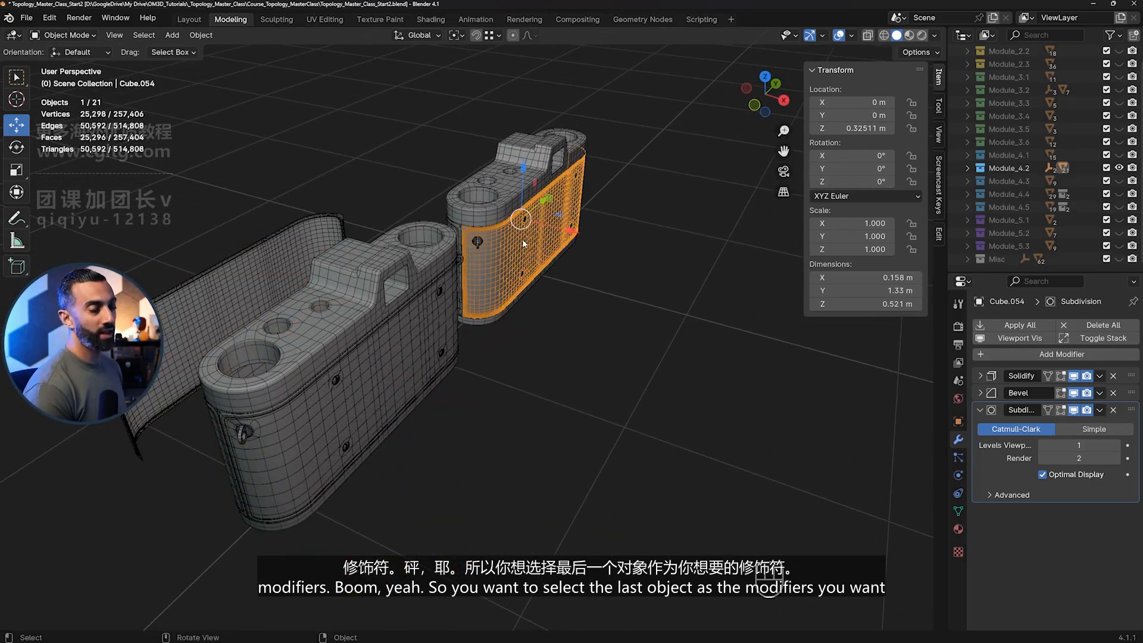
middle_drag(523, 241, 575, 315)
click(521, 230)
key(KP_Divide)
key(ctrl+alt+z)
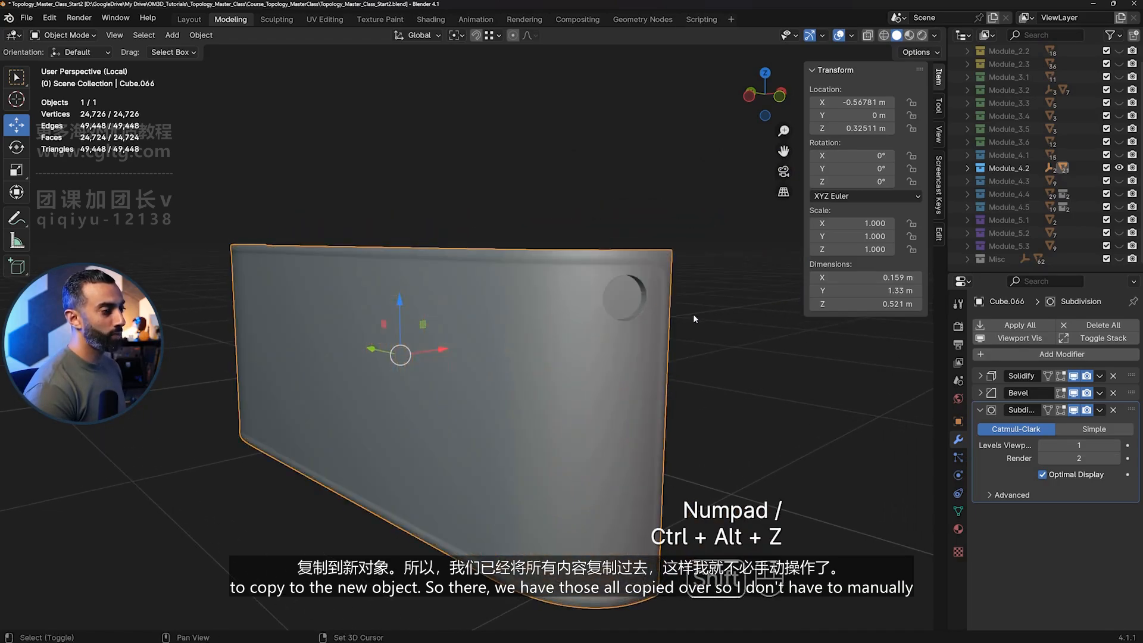
scroll(654, 307, up, 3)
key(Tab)
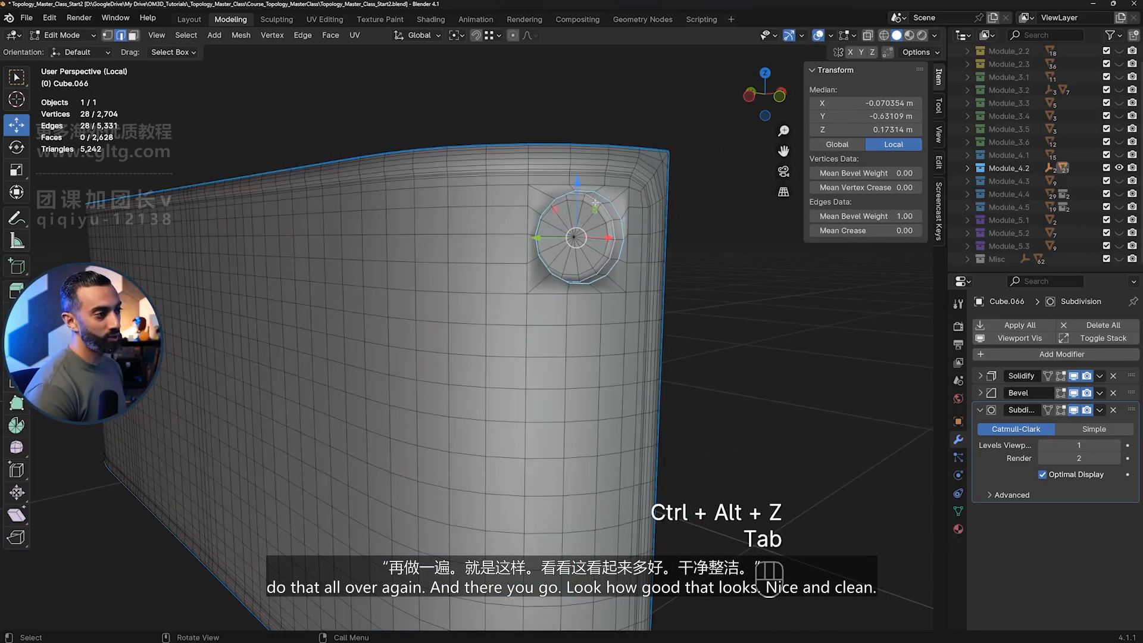
key(Tab)
scroll(573, 237, down, 3)
middle_drag(574, 237, 567, 291)
- In left orthographic view, select a block of four faces on the flat area near the panel's upper edge
key(Tab)
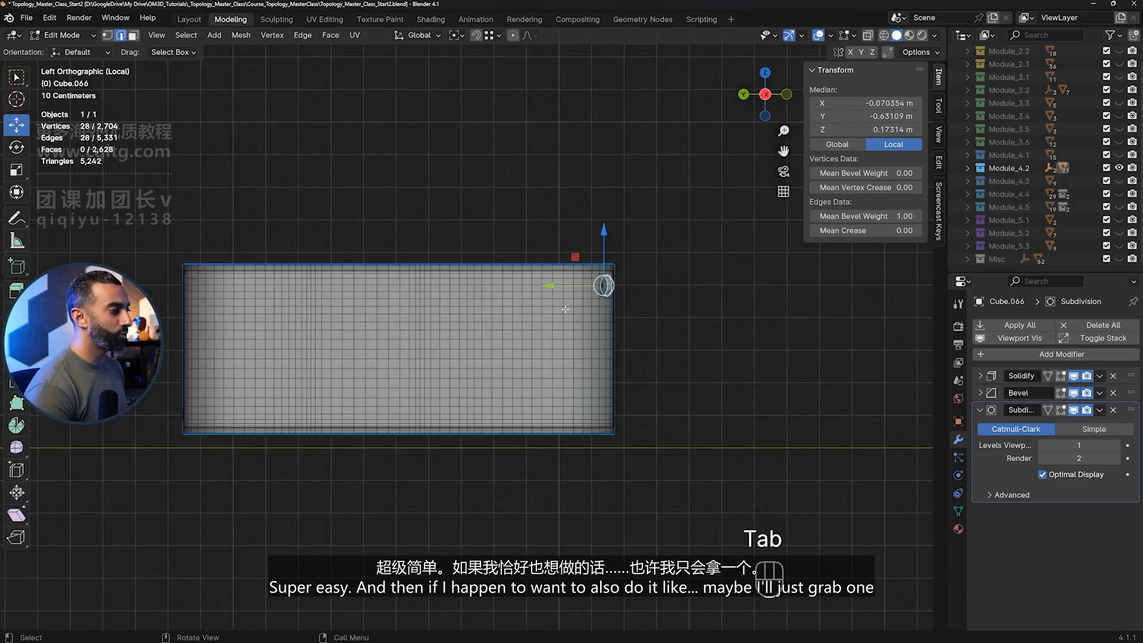
key(3)
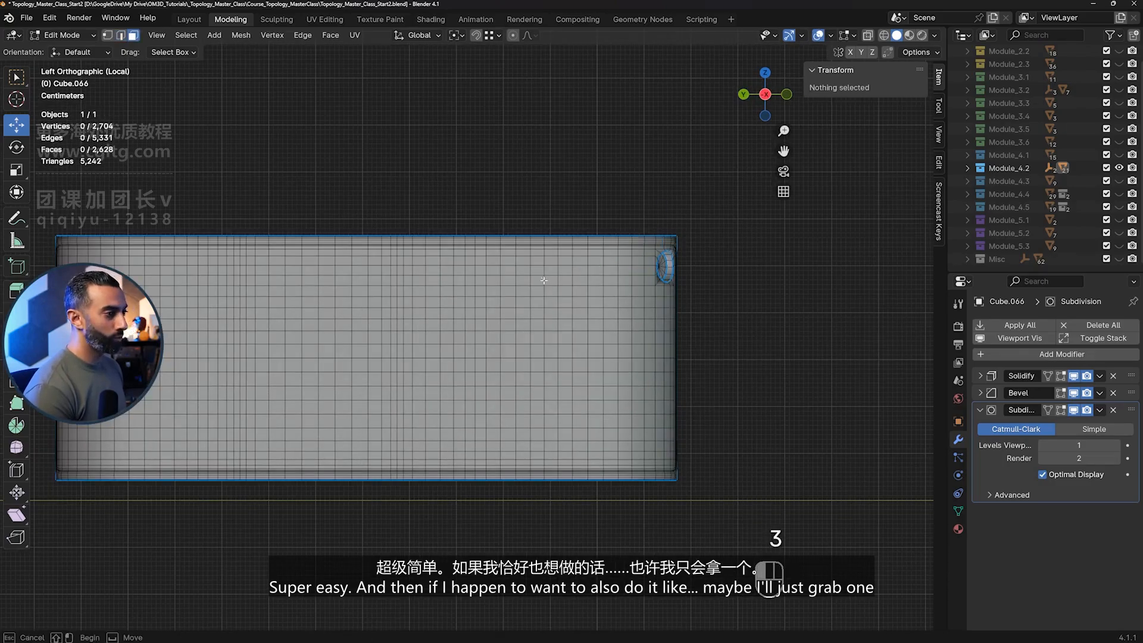
click(543, 279)
shift+click(553, 288)
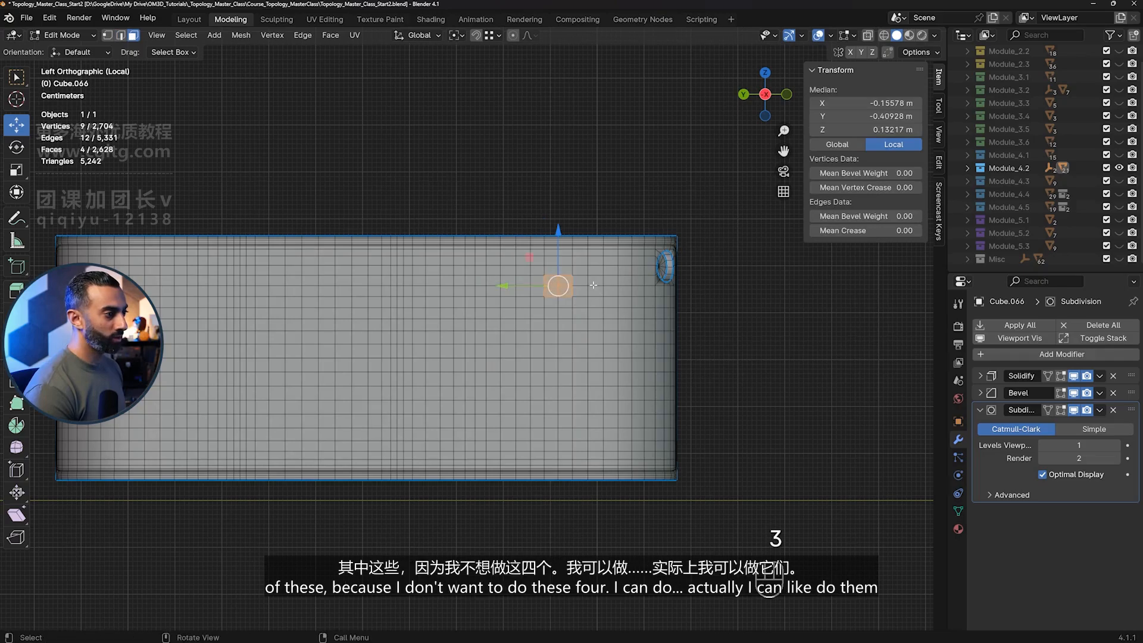
scroll(595, 273, up, 3)
key(i)
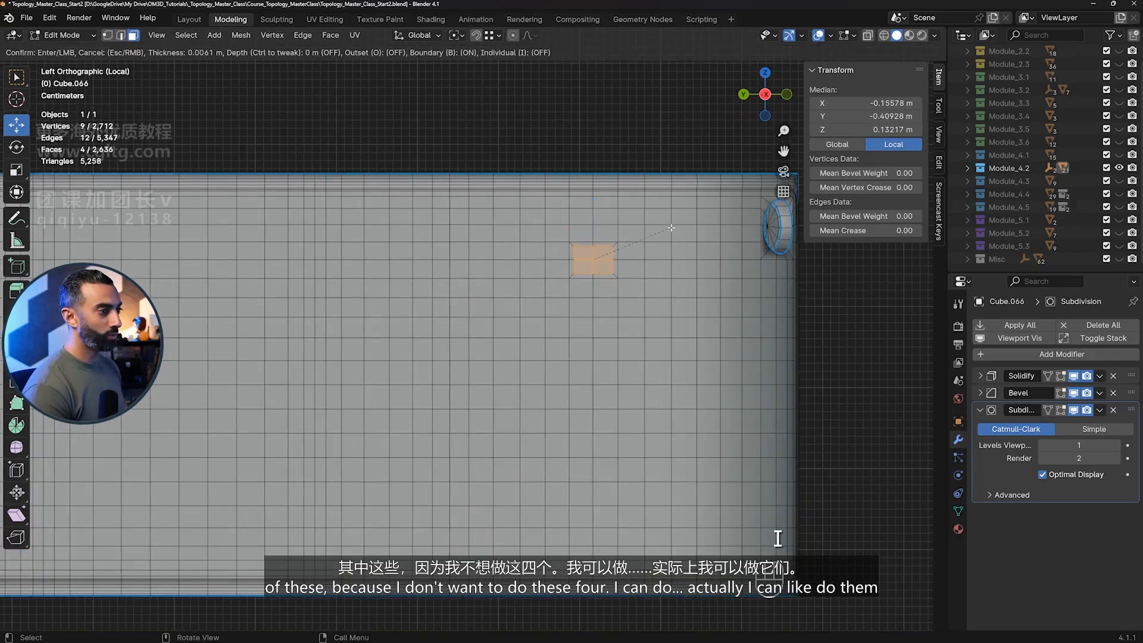
click(593, 434)
key(ctrl+z)
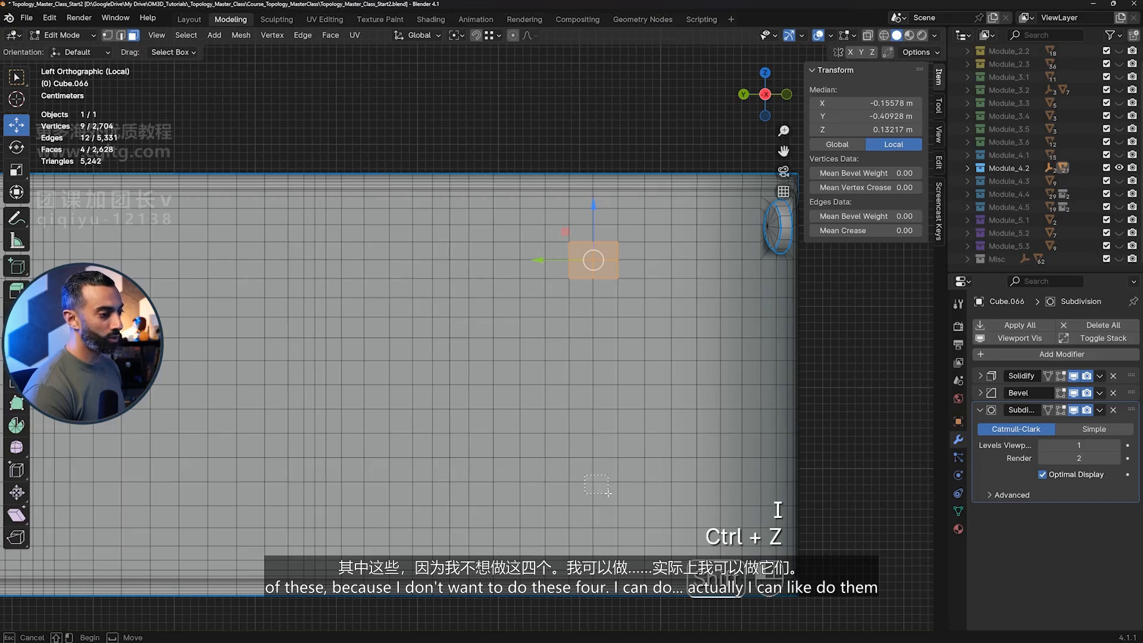
- Add a matching block of four faces near the lower edge to the selection and inset both blocks by about 0.011 m
shift+click(585, 475)
key(i)
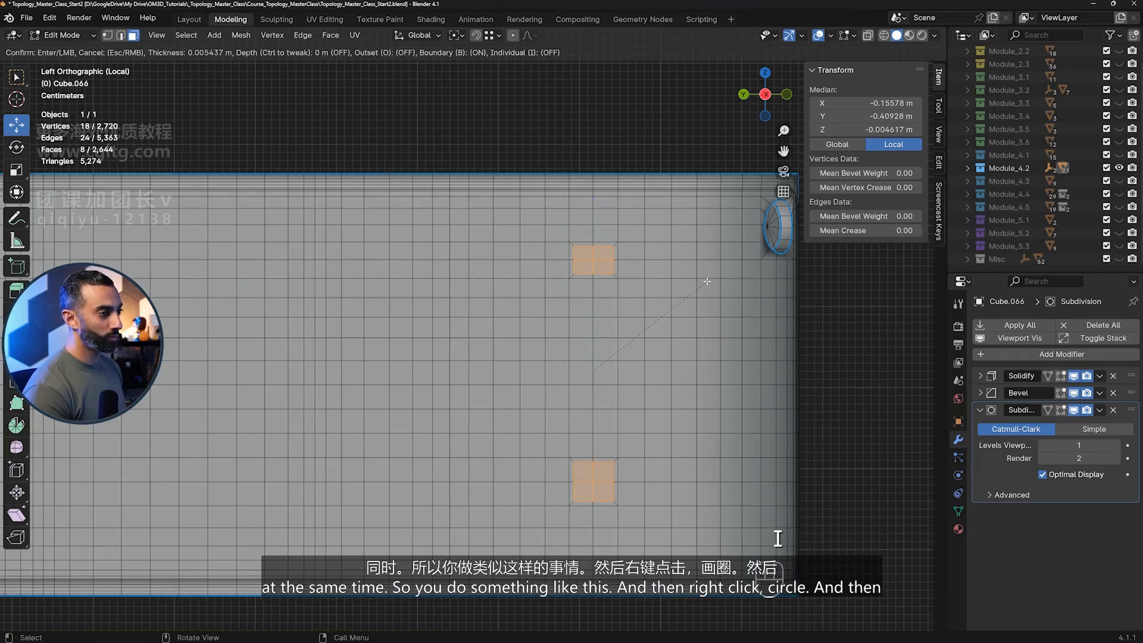
click(641, 277)
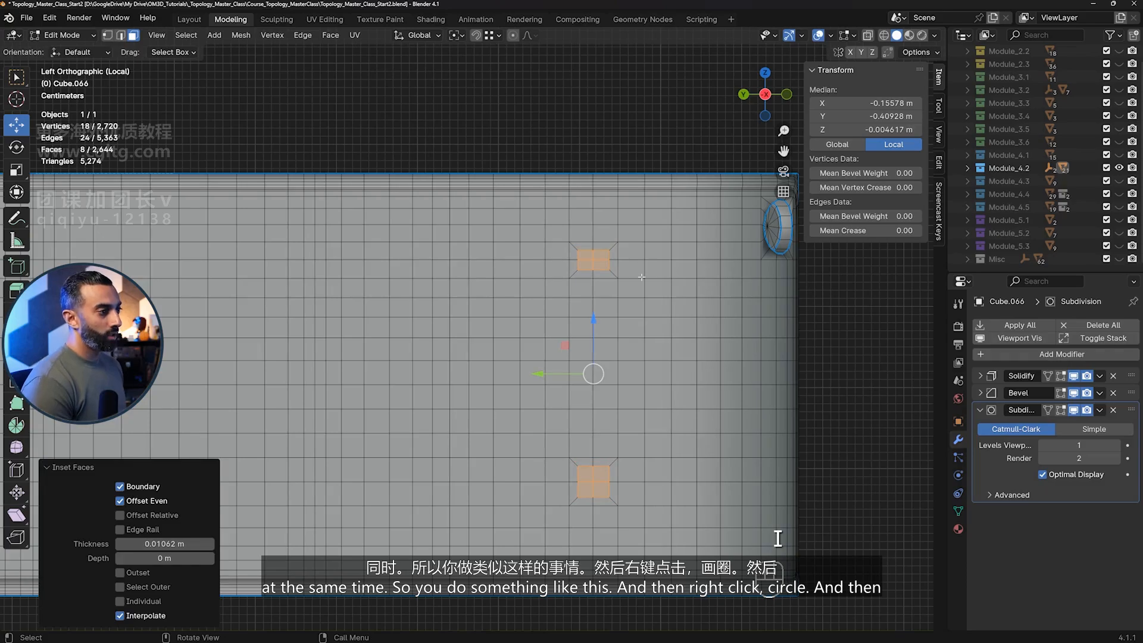
- Round both insets with LoopTools Circle at a -10° angle, and rotate the lower circle by about -13.2° and the upper by about -7°
right_click(584, 252)
click(660, 266)
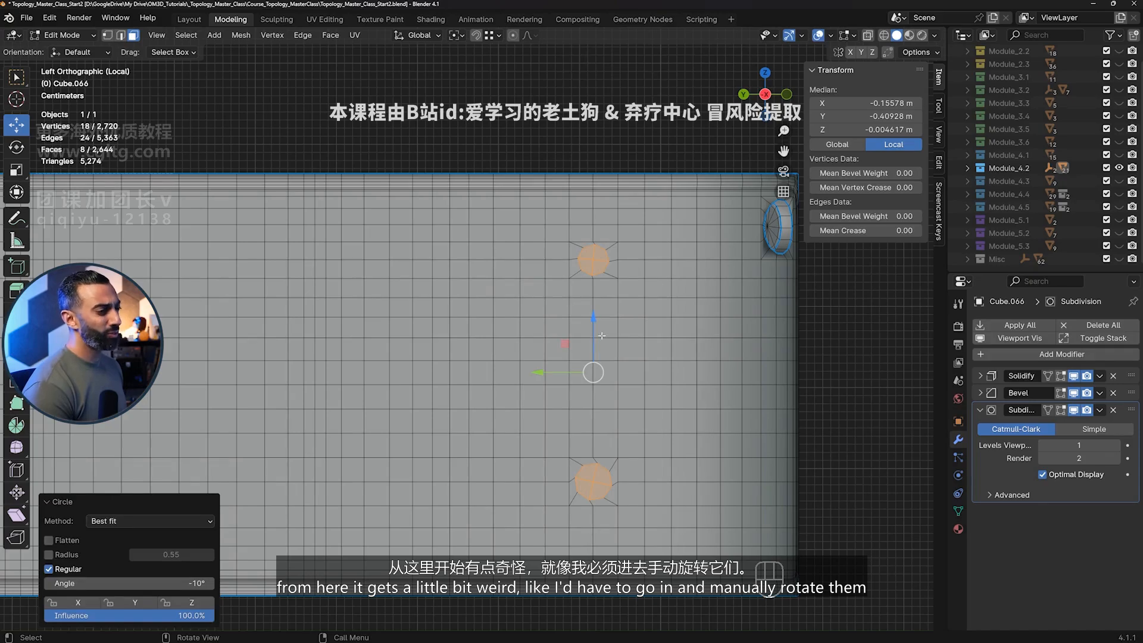
ctrl+drag(528, 219, 663, 436)
key(r)
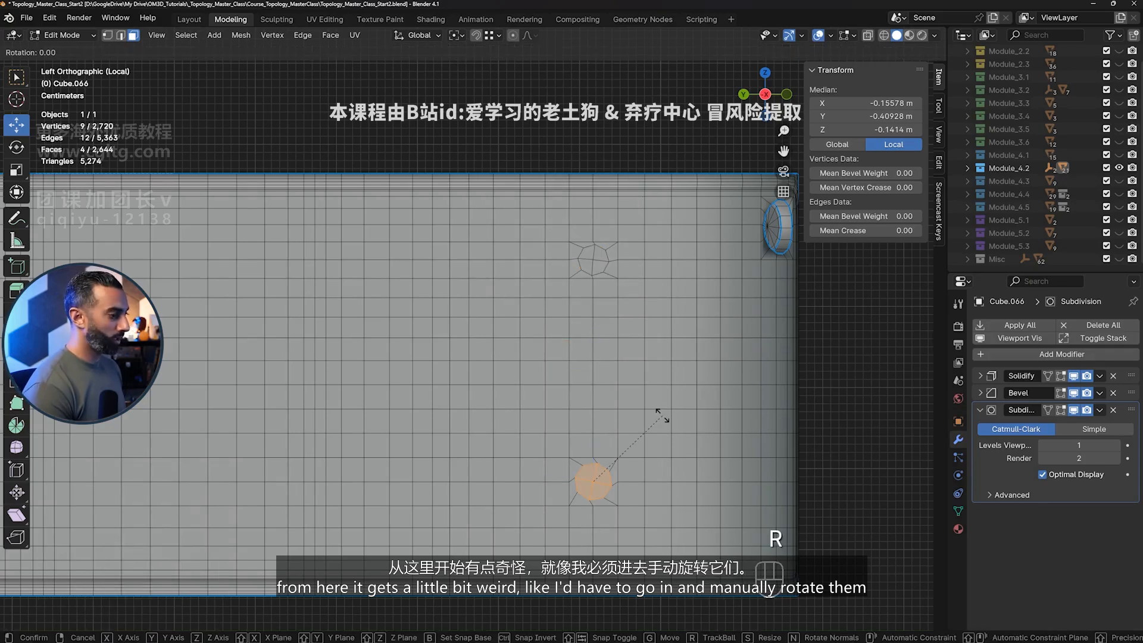
click(639, 409)
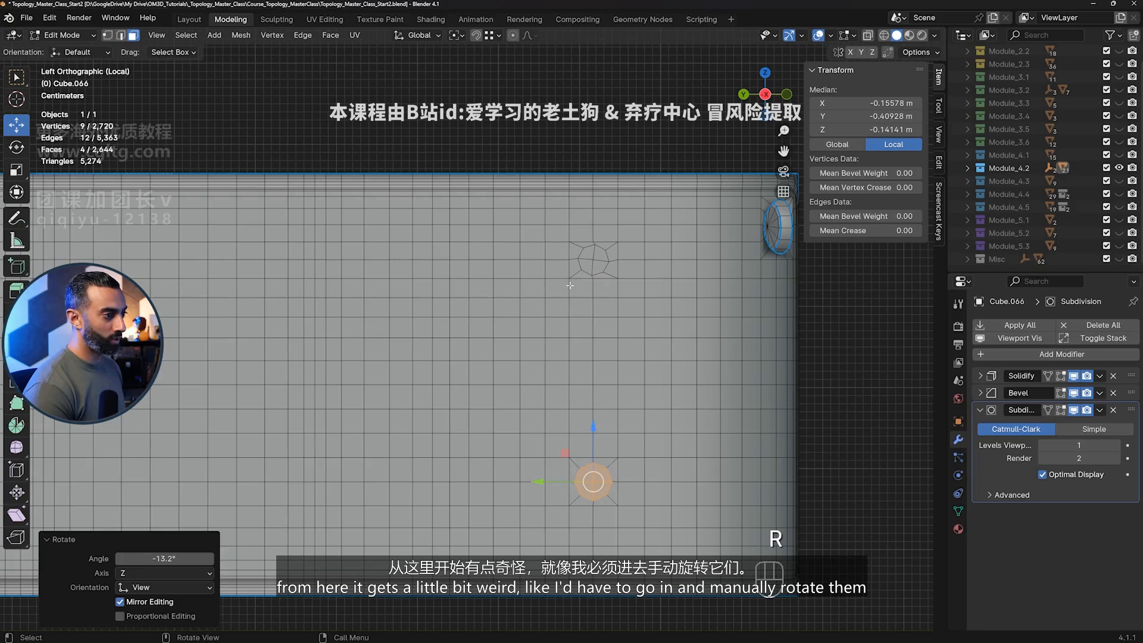
click(603, 260)
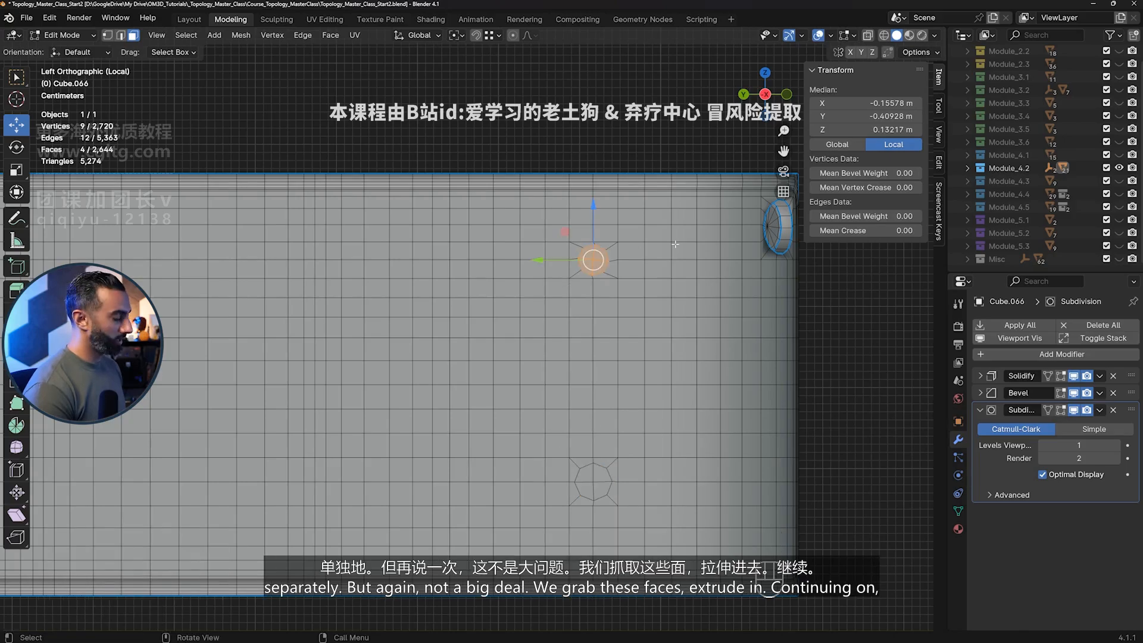
key(r)
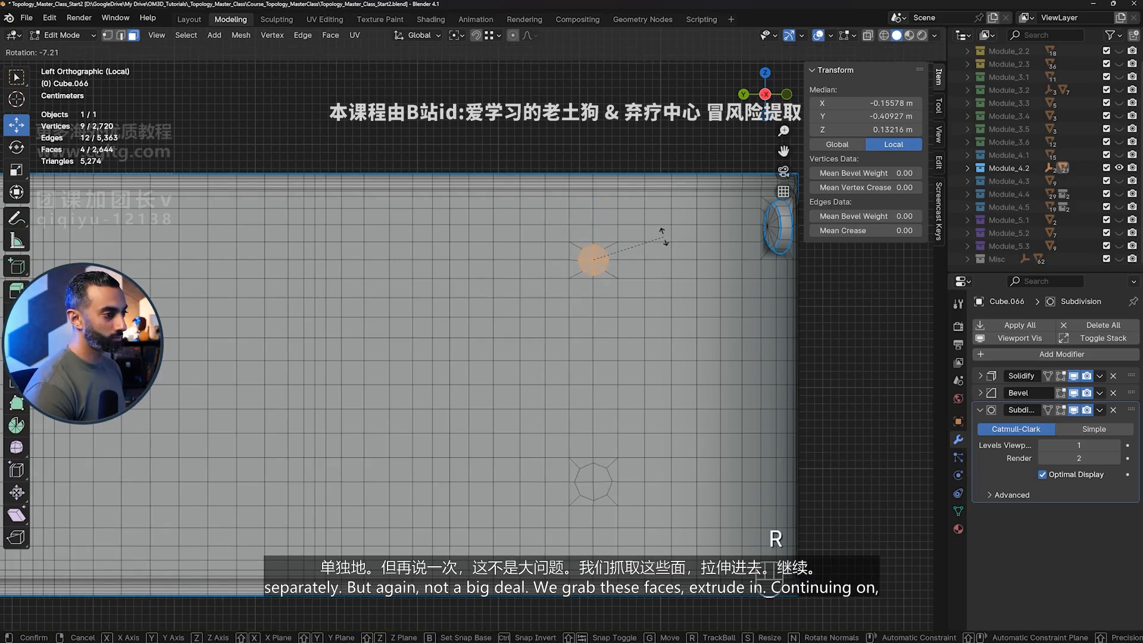
click(662, 236)
- Select both circular face groups and extrude them about 0.016 m into the panel
shift+click(593, 481)
middle_drag(594, 481, 622, 295)
key(e)
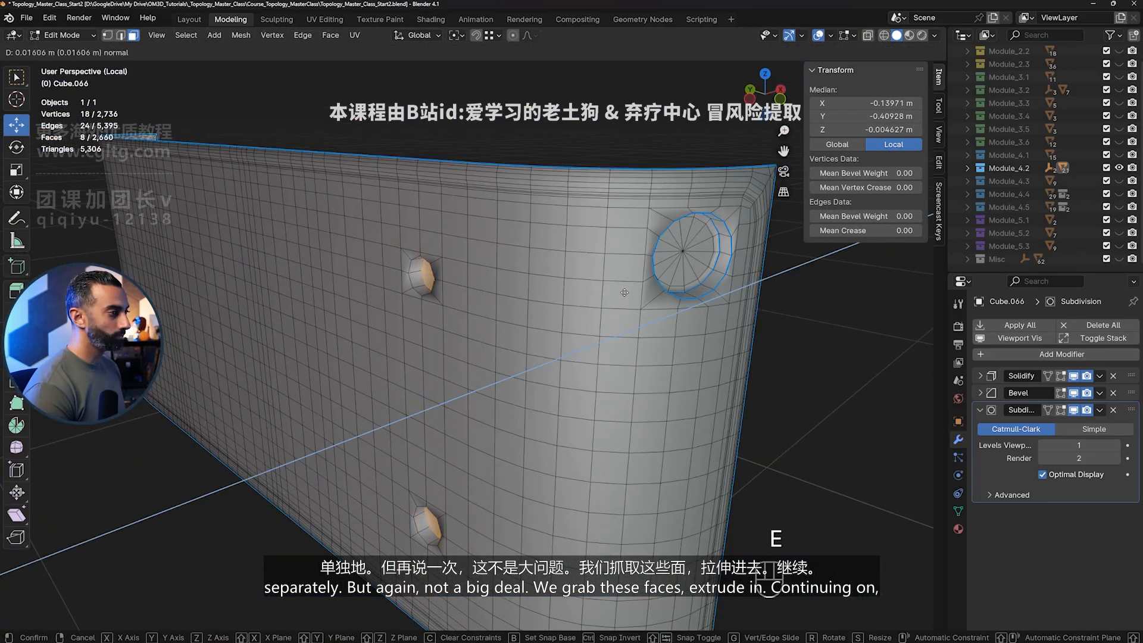
click(624, 292)
- Inset the extruded floor faces of both small holes and switch to edge selection
key(2)
middle_drag(451, 291, 550, 277)
key(3)
key(i)
click(606, 247)
key(2)
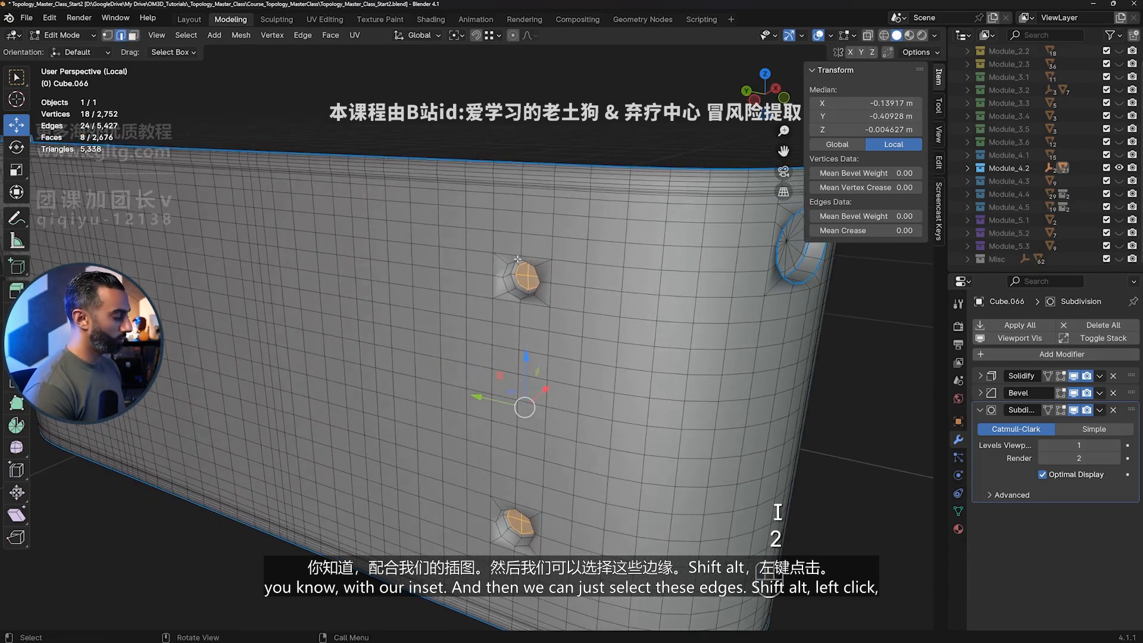
- Select the outer rim and inner floor edge loops of both small holes in the curved panel
alt+shift+click(513, 284)
alt+shift+click(517, 288)
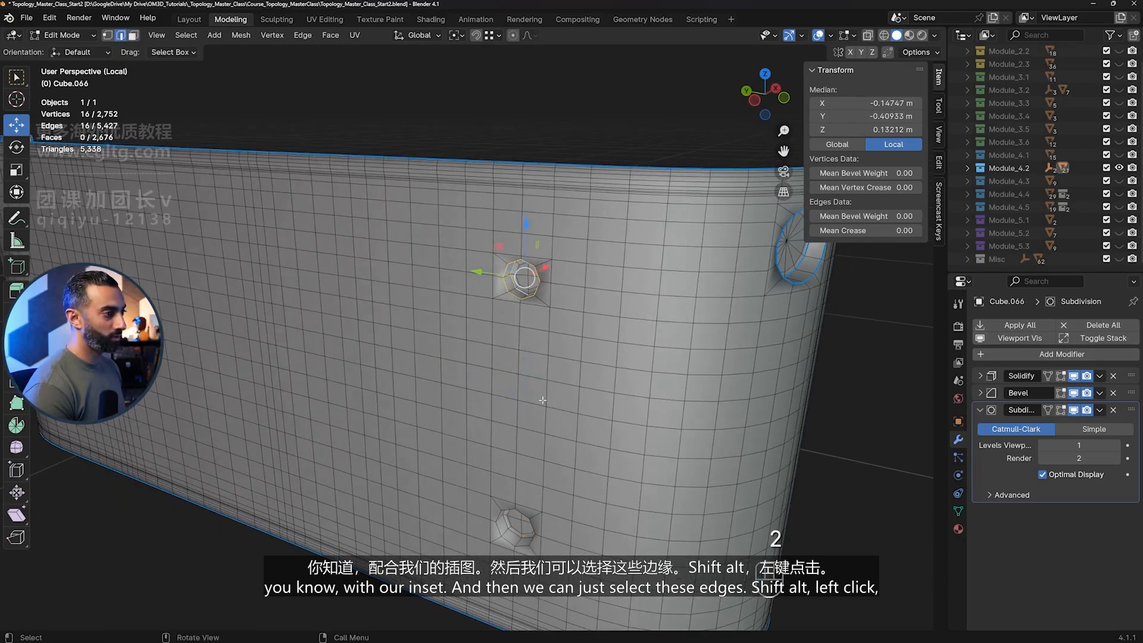
middle_drag(527, 309, 529, 271)
scroll(538, 440, up, 4)
alt+shift+click(521, 457)
alt+shift+click(535, 494)
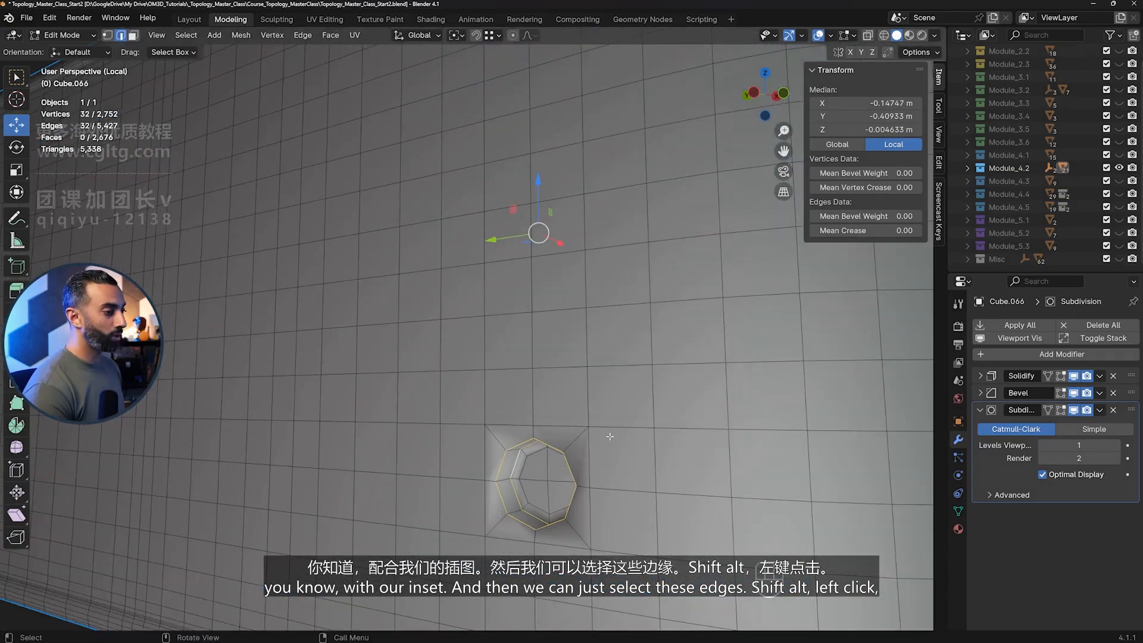
- Set the mean bevel weight of the selected hole edges to 1 and return to Object Mode
scroll(595, 280, down, 4)
middle_drag(578, 243, 582, 272)
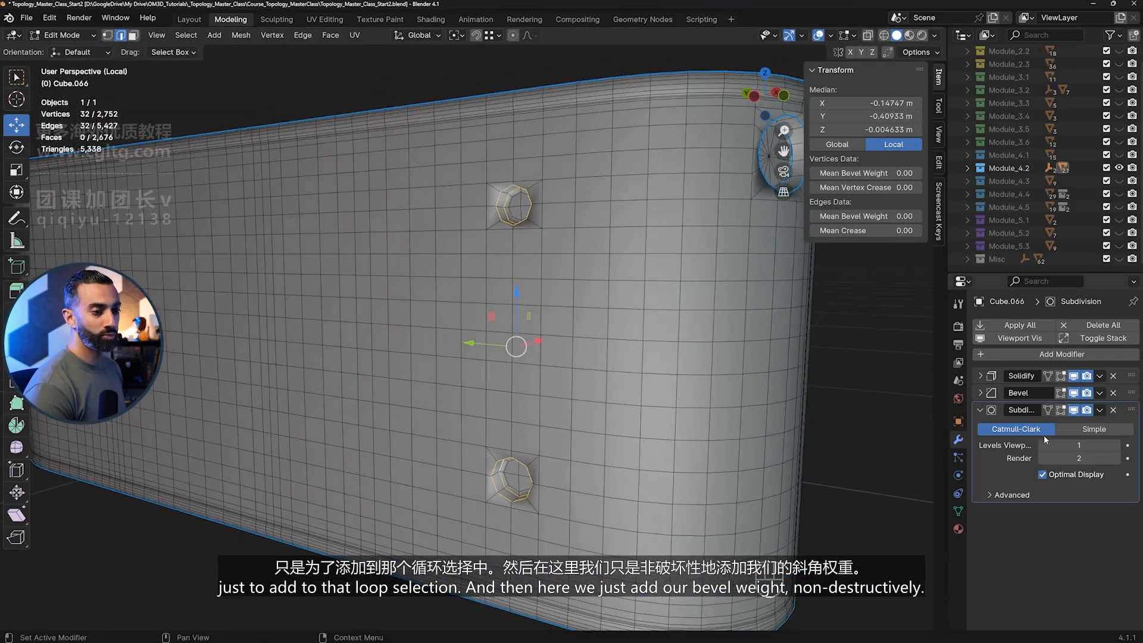
ctrl+middle_drag(880, 179, 915, 204)
double_click(881, 266)
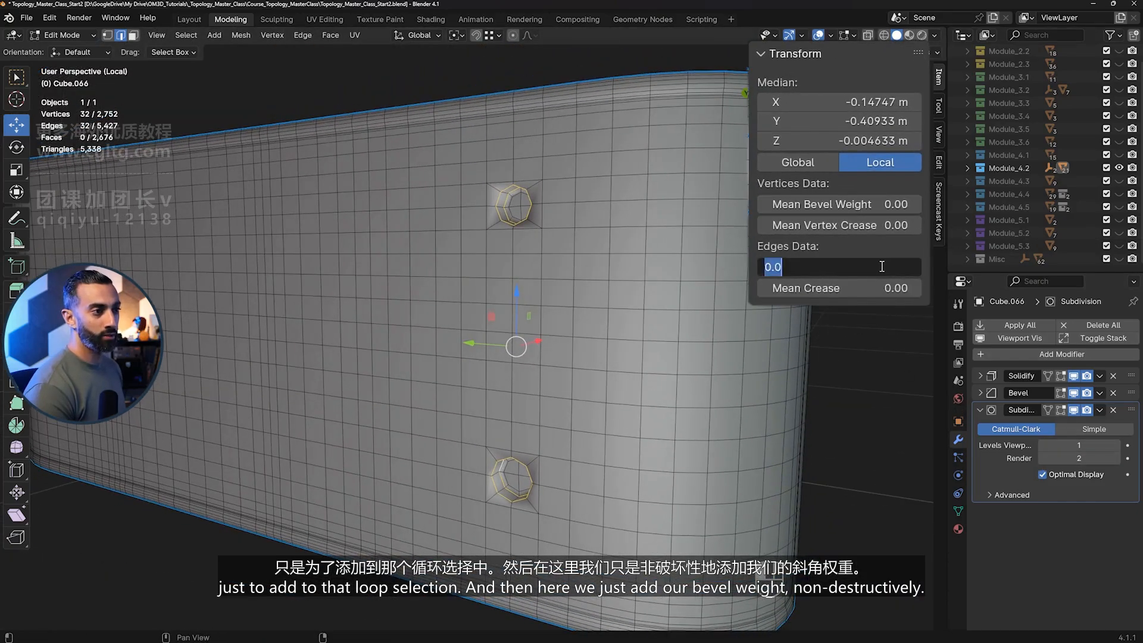
text(1)
key(Return)
scroll(594, 261, down, 4)
key(Tab)
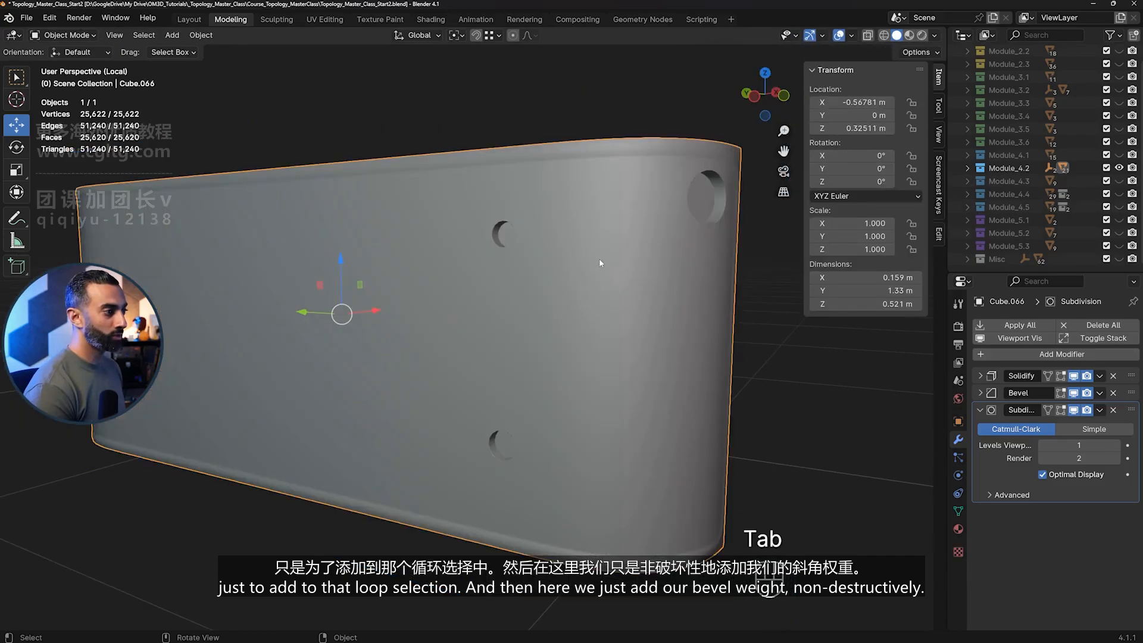
- Exit local view and examine the curved body panels on the complete camera models
middle_drag(598, 259, 401, 355)
key(KP_Divide)
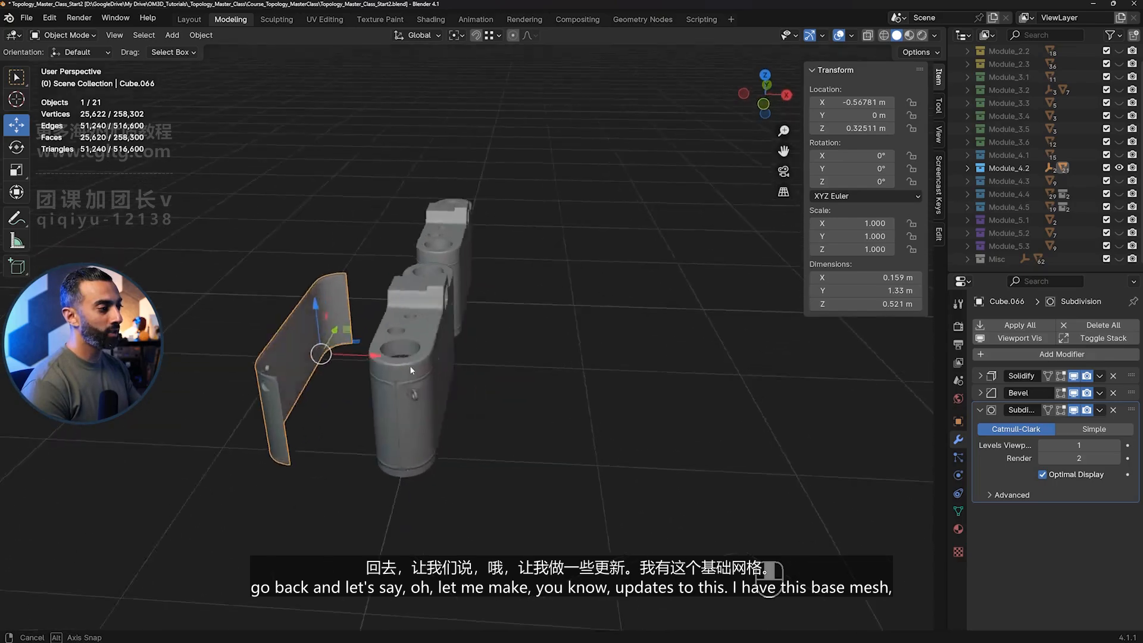
click(401, 355)
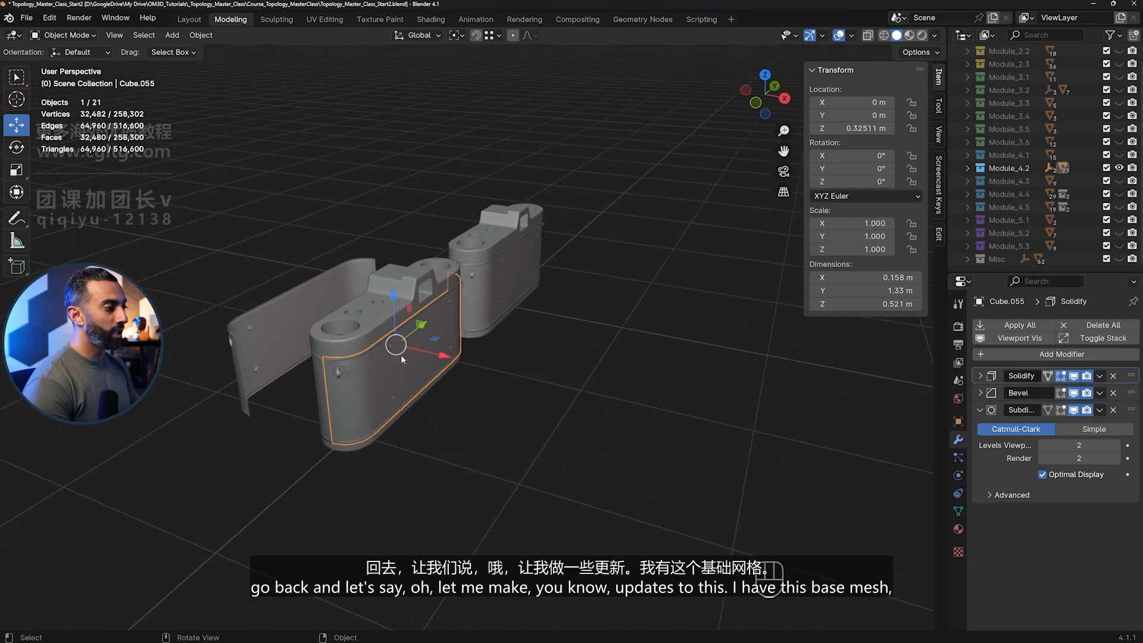
scroll(367, 360, up, 2)
scroll(352, 376, up, 2)
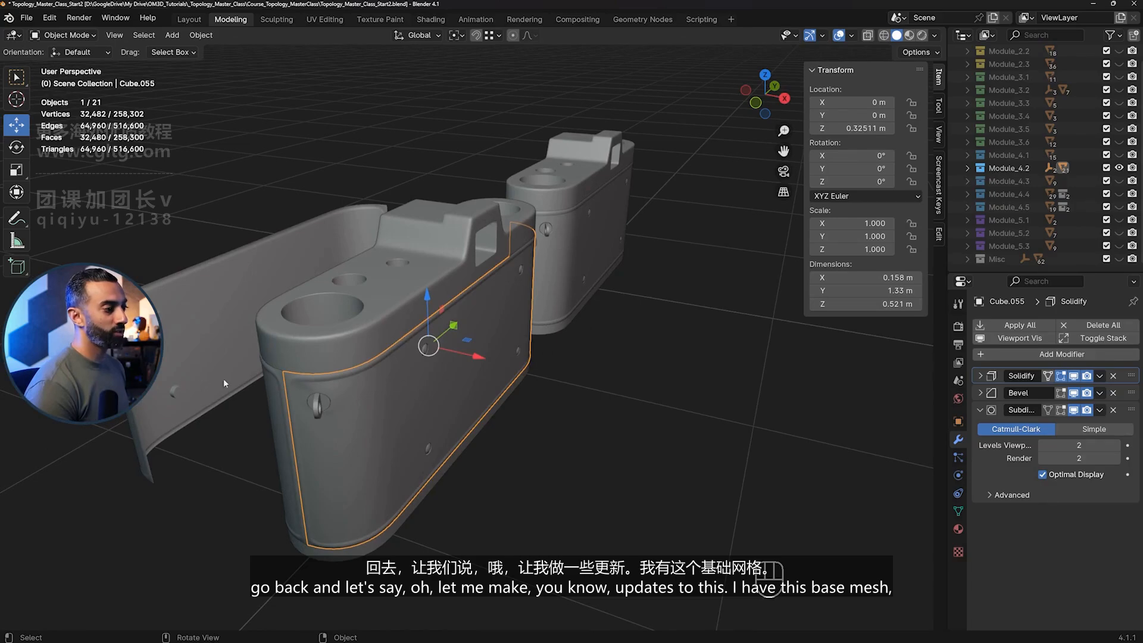
middle_drag(223, 379, 451, 326)
click(527, 402)
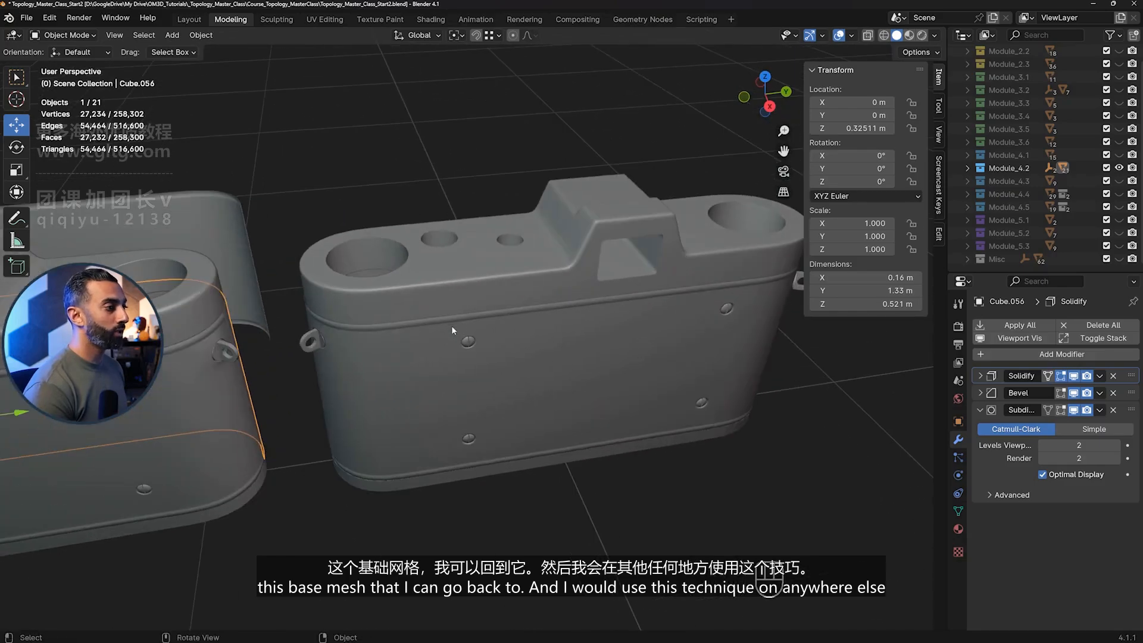
- Select the top cover of the far camera and inspect its wireframe density around the holes, with the wireframe overlay shown only for the inspection
click(520, 255)
key(ctrl+alt+z)
middle_drag(519, 255, 508, 303)
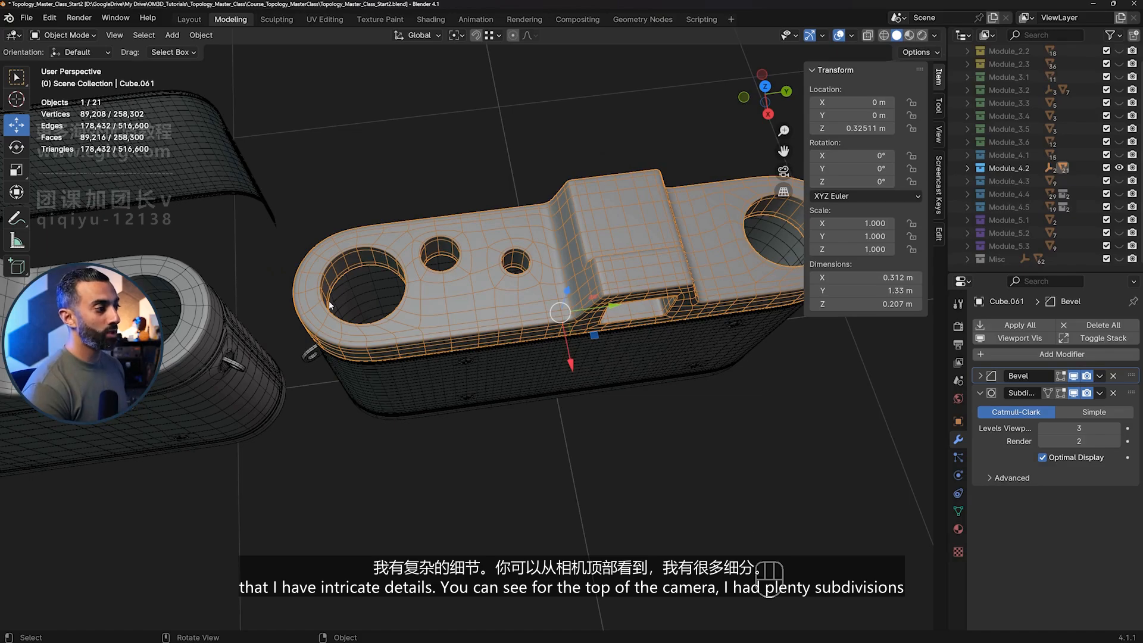
middle_drag(650, 237, 507, 277)
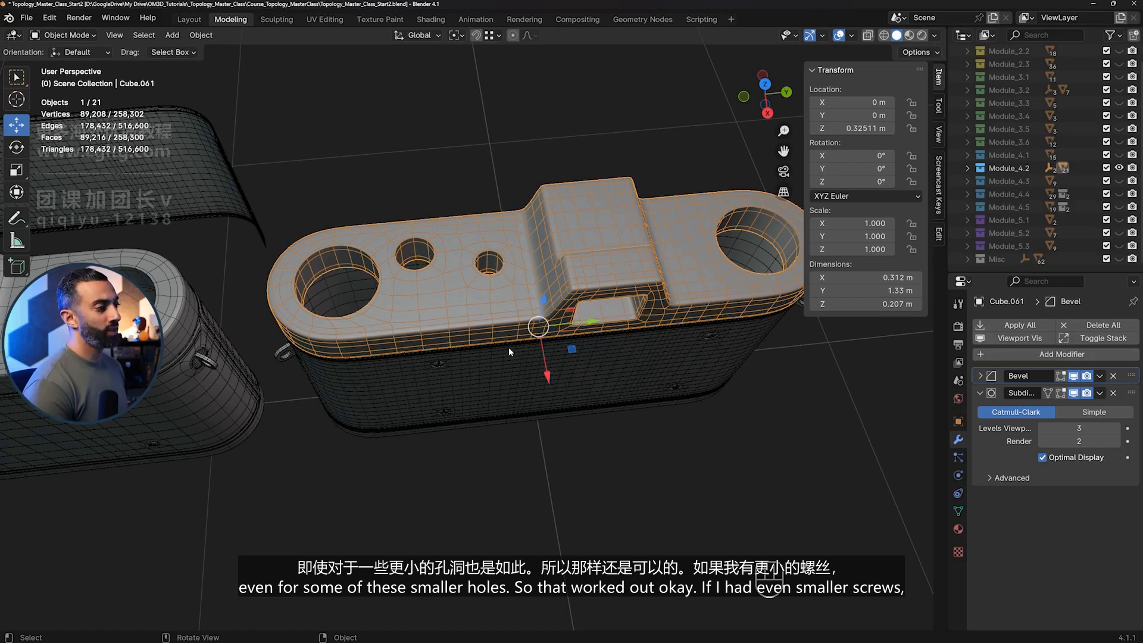
middle_drag(508, 348, 459, 337)
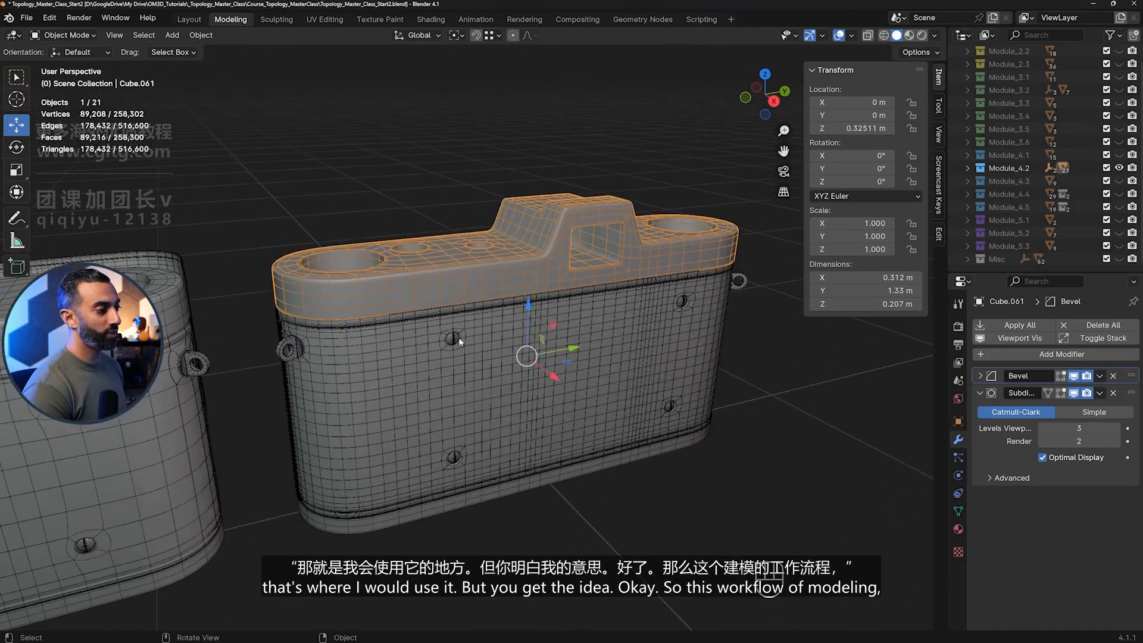
key(ctrl+alt+z)
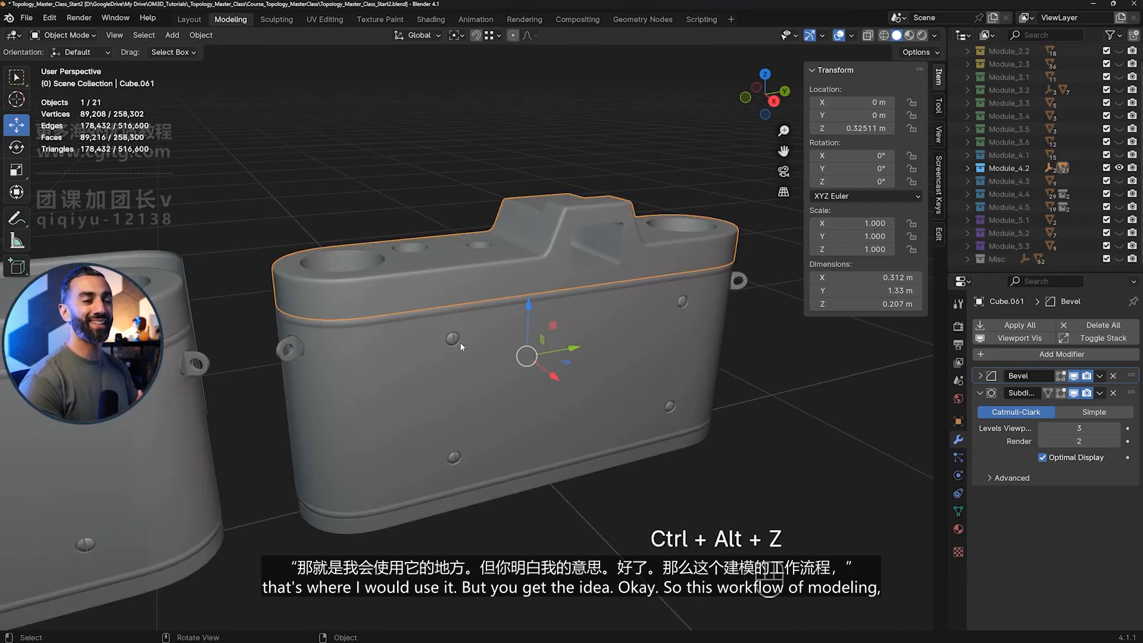
middle_drag(460, 342, 392, 371)
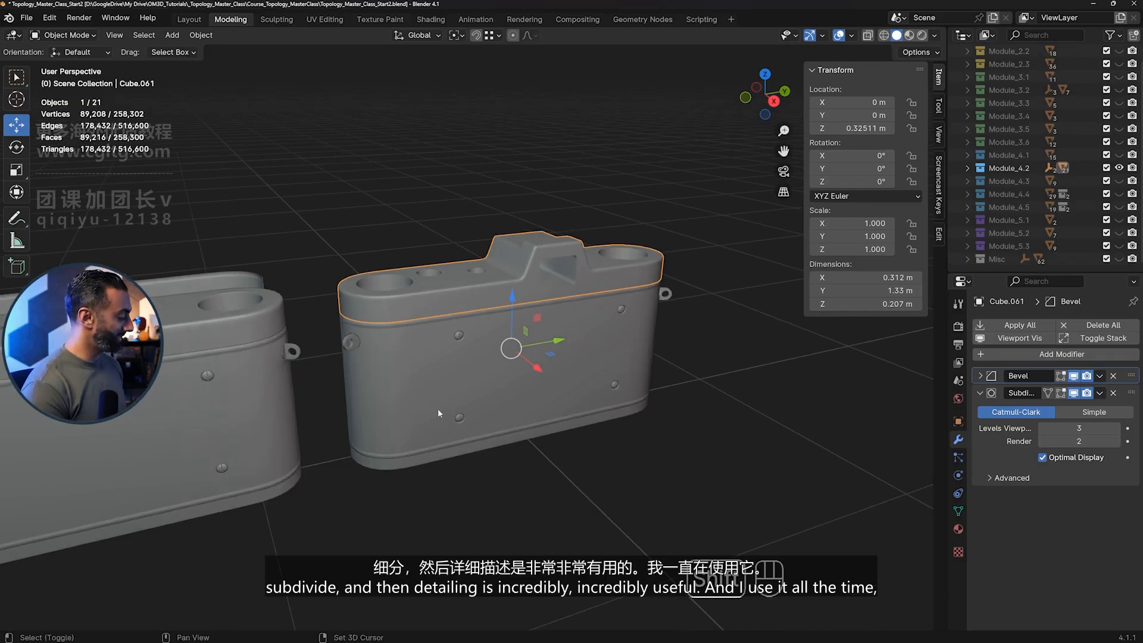
middle_drag(437, 408, 523, 373)
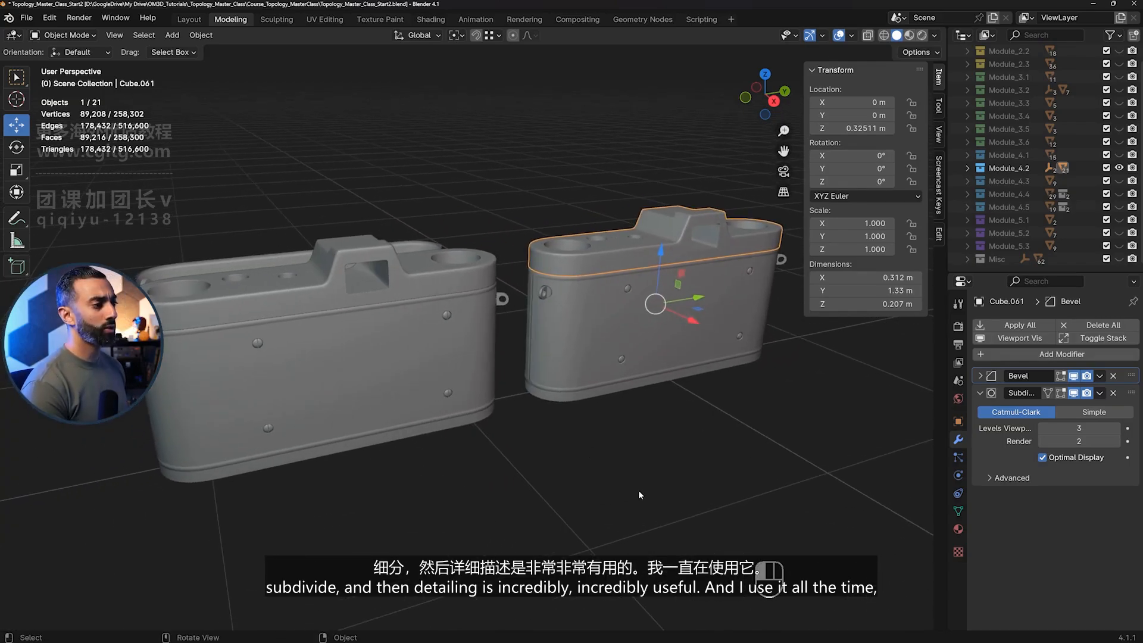